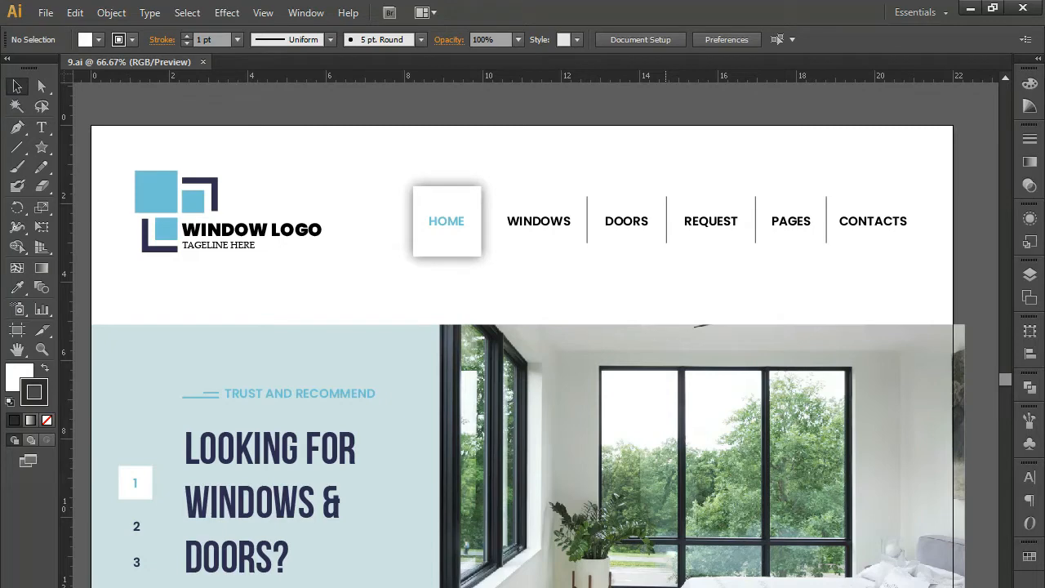
- Delete the red Emergency Service and Opening Hours section below the Lorem Ipsum paragraph
{"action": "left_click_drag", "start_coordinate": [664, 587], "coordinate": [675, 443]}
{"action": "left_click_drag", "start_coordinate": [713, 527], "coordinate": [704, 228]}
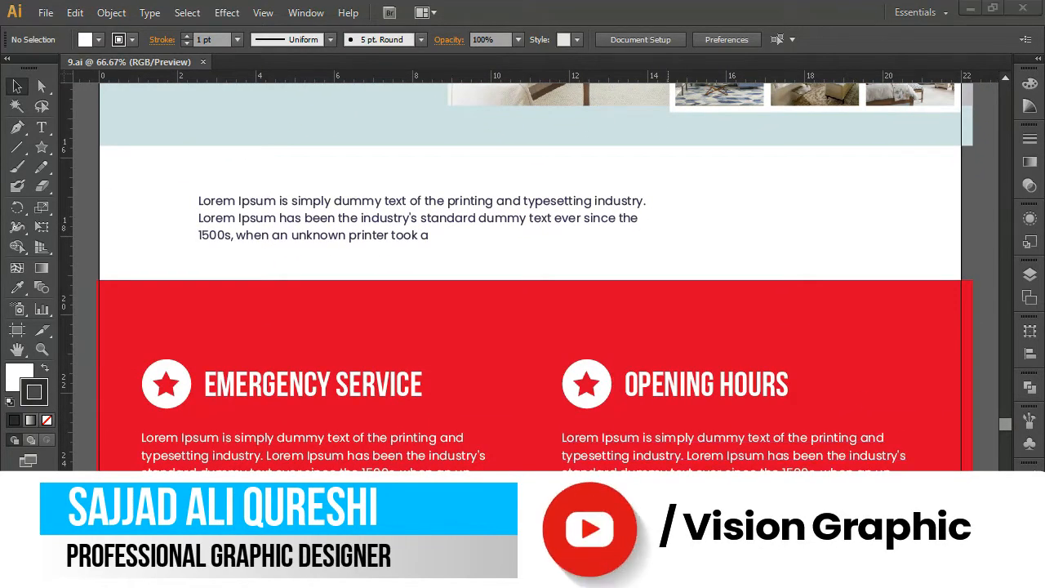
{"action": "left_click_drag", "start_coordinate": [116, 260], "coordinate": [905, 491]}
{"action": "key", "text": "Delete"}
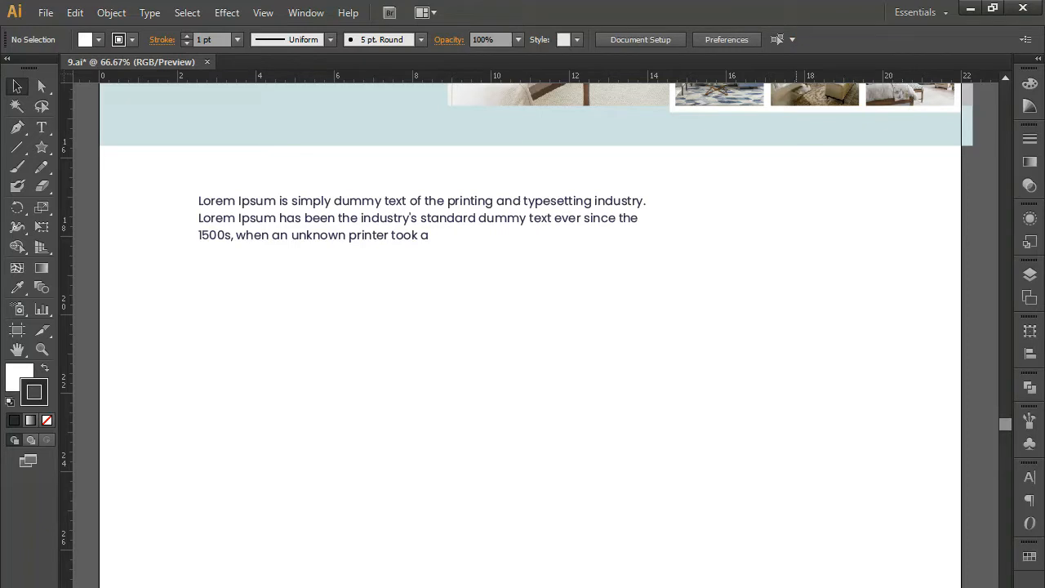
- Copy the hero's tagline with its accent lines, heading and MAKE AND ORDER button into the blank area beneath the hero, right of centre
{"action": "key", "text": "ctrl+minus"}
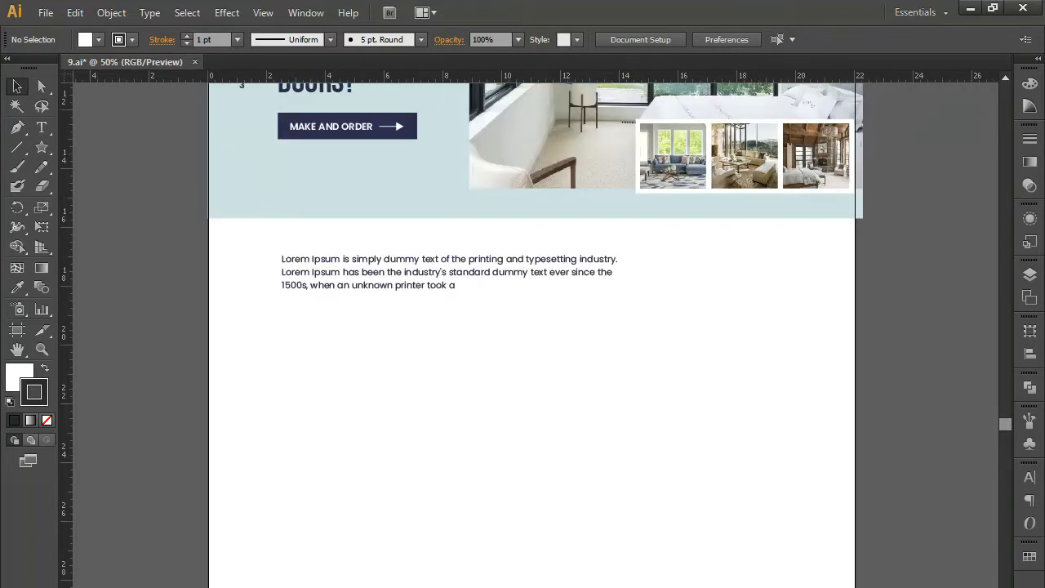
{"action": "left_click_drag", "start_coordinate": [585, 430], "coordinate": [583, 569]}
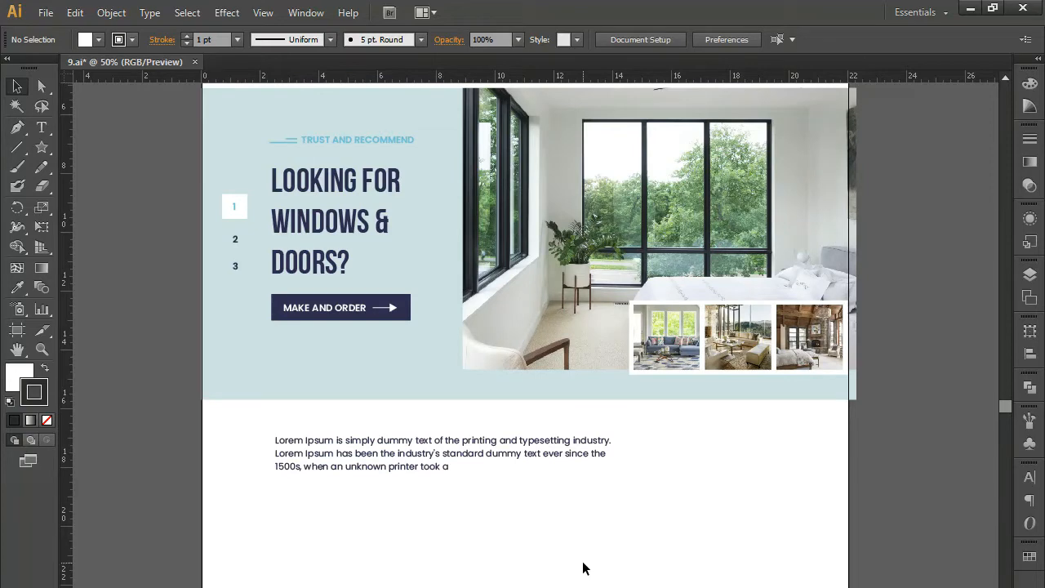
{"action": "left_click", "coordinate": [287, 140]}
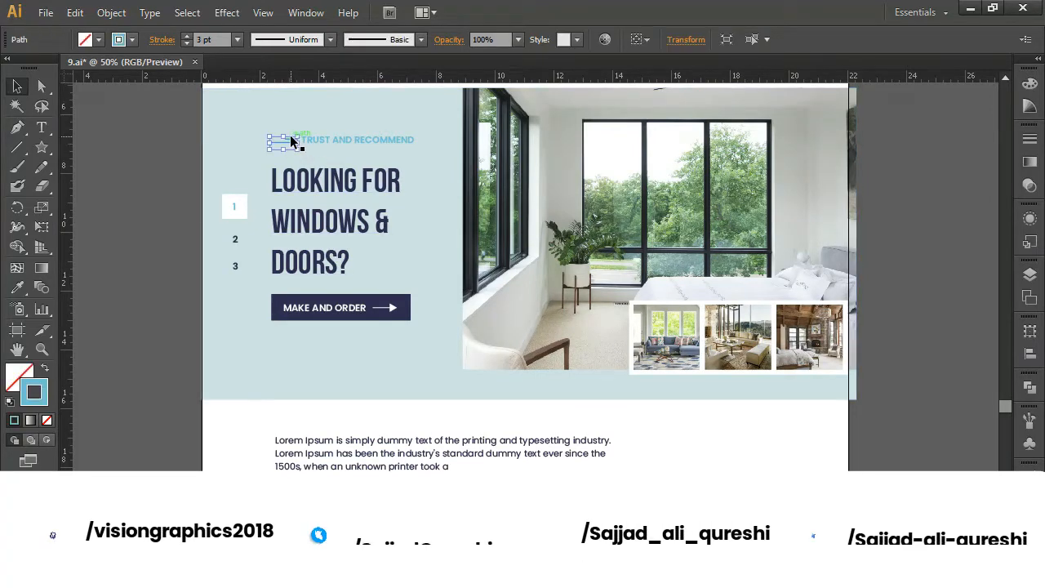
{"action": "left_click", "coordinate": [334, 143], "text": "shift"}
{"action": "left_click", "coordinate": [325, 196], "text": "shift"}
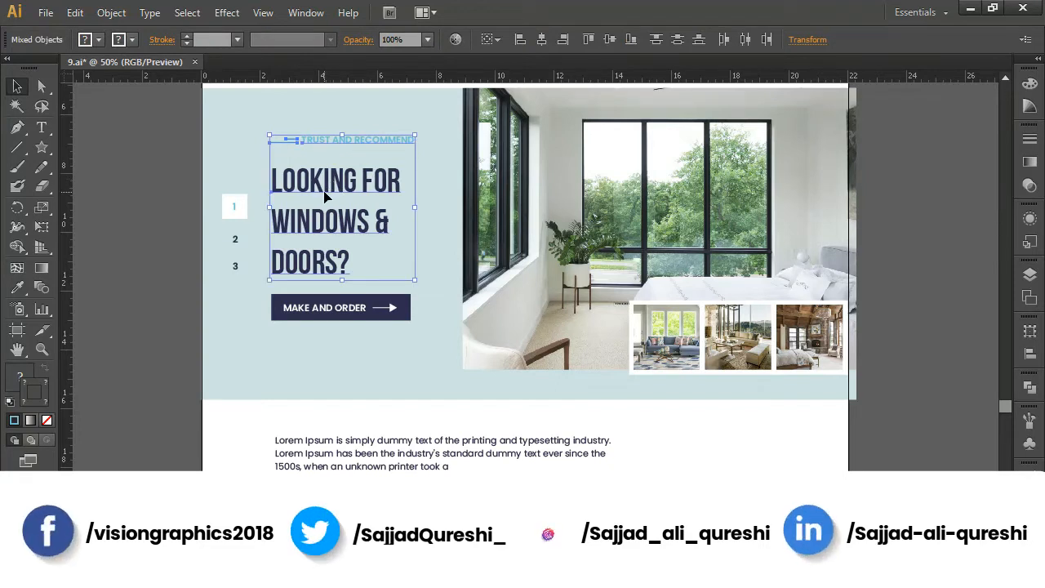
{"action": "left_click", "coordinate": [340, 310], "text": "shift"}
{"action": "left_click", "coordinate": [389, 308], "text": "shift"}
{"action": "left_click", "coordinate": [278, 299], "text": "shift"}
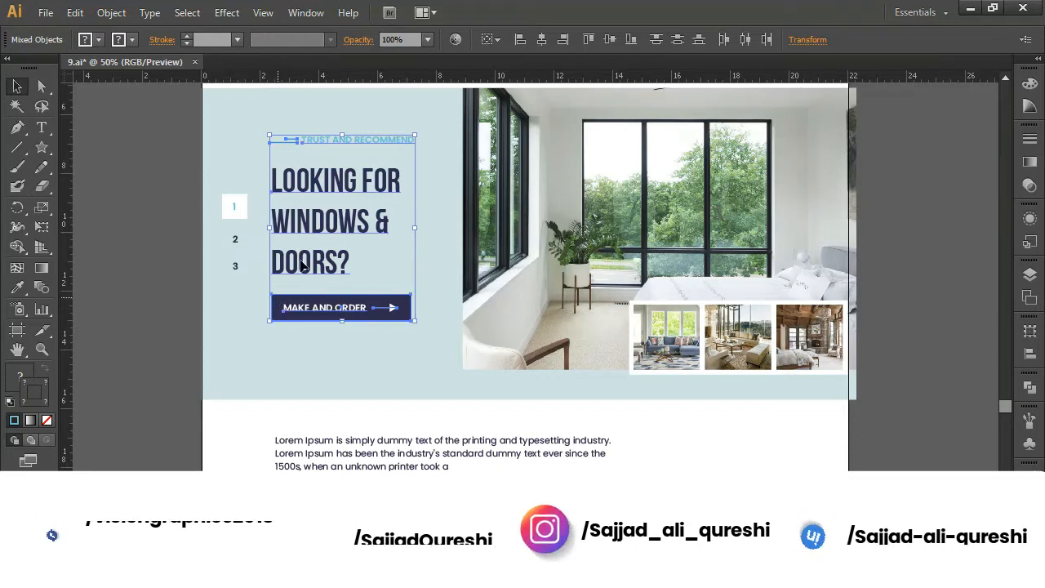
{"action": "left_click_drag", "start_coordinate": [345, 218], "coordinate": [630, 529]}
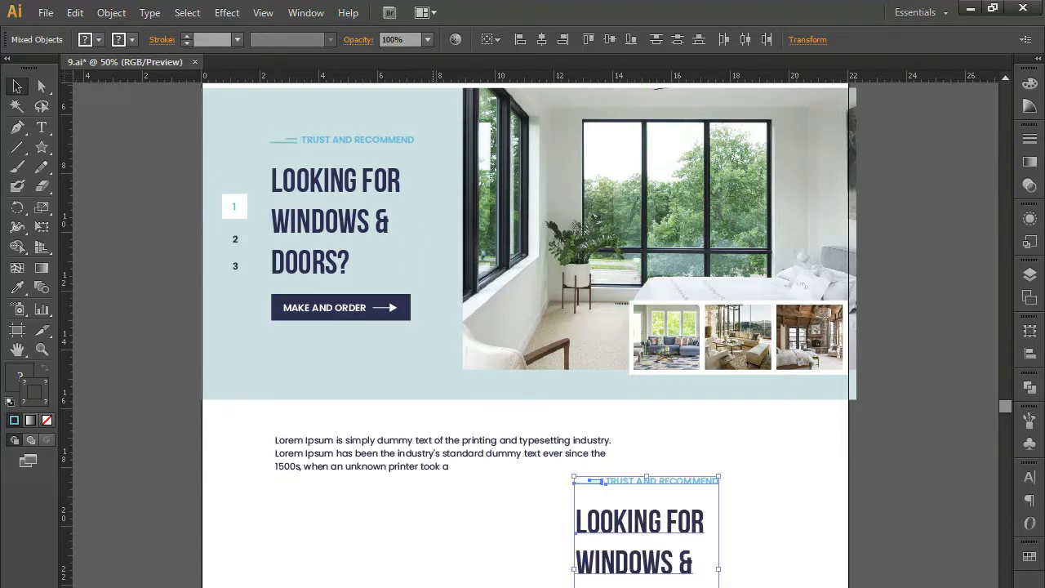
{"action": "key", "text": "ctrl+shift+a"}
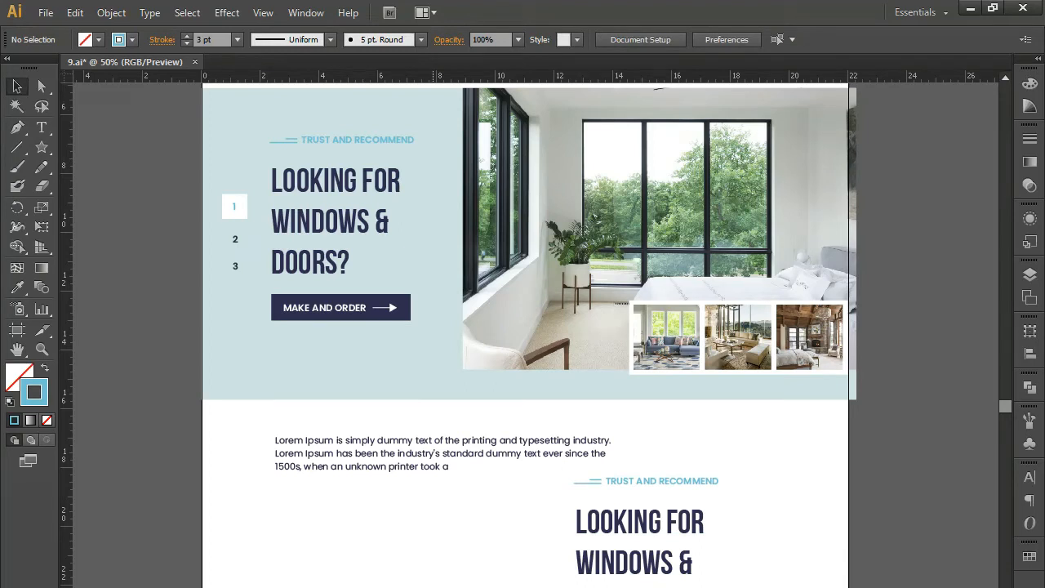
- Replace the copied heading's text with "WINDOWS & DOORS PROFESSIONALS" on two lines, breaking after "DOORS"
{"action": "key", "text": "t"}
{"action": "left_click", "coordinate": [636, 532]}
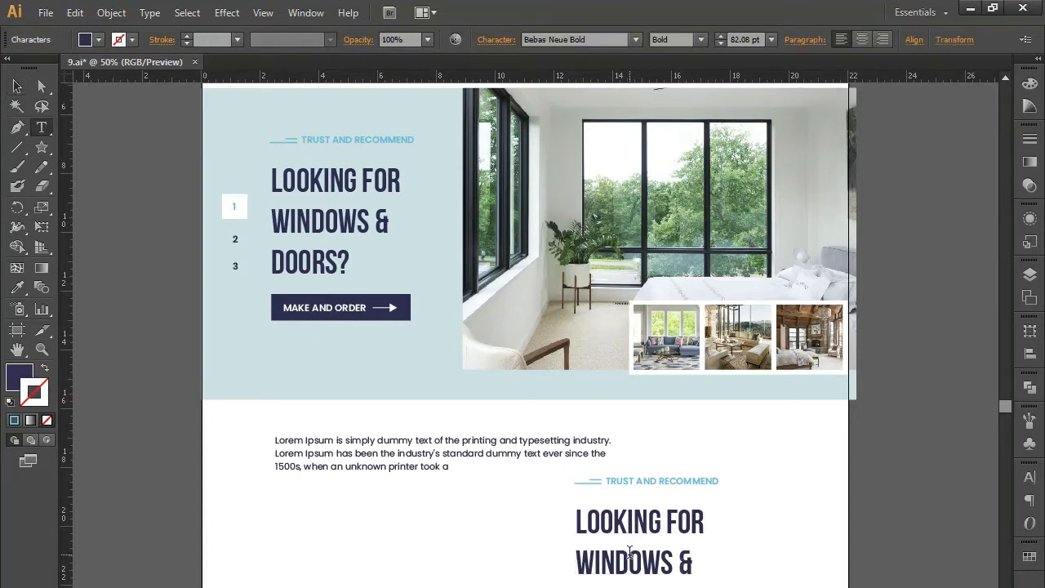
{"action": "scroll", "coordinate": [630, 552], "scroll_direction": "down", "scroll_amount": 5}
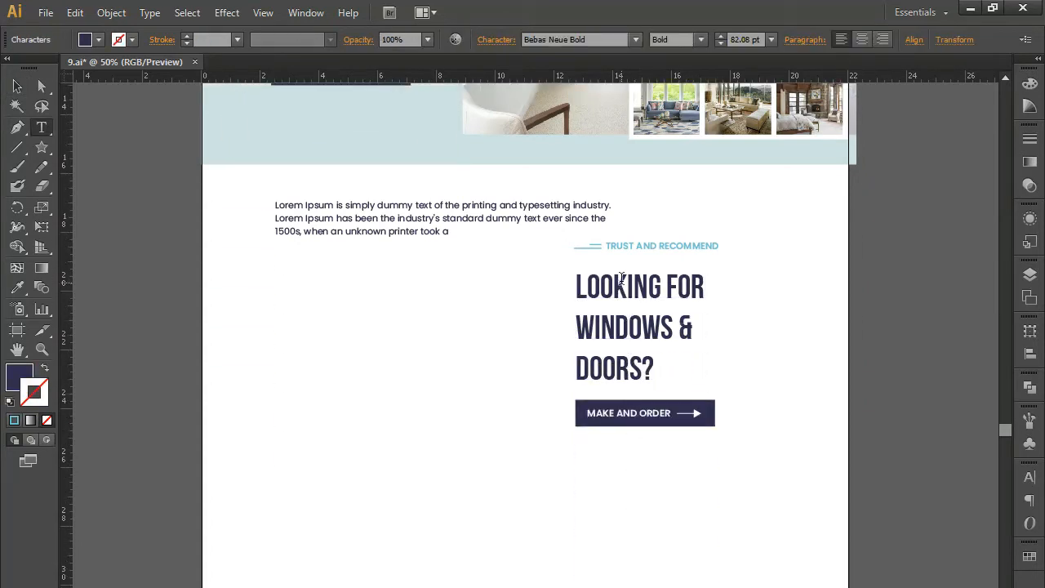
{"action": "left_click_drag", "start_coordinate": [626, 280], "coordinate": [651, 296]}
{"action": "key", "text": "ctrl+a"}
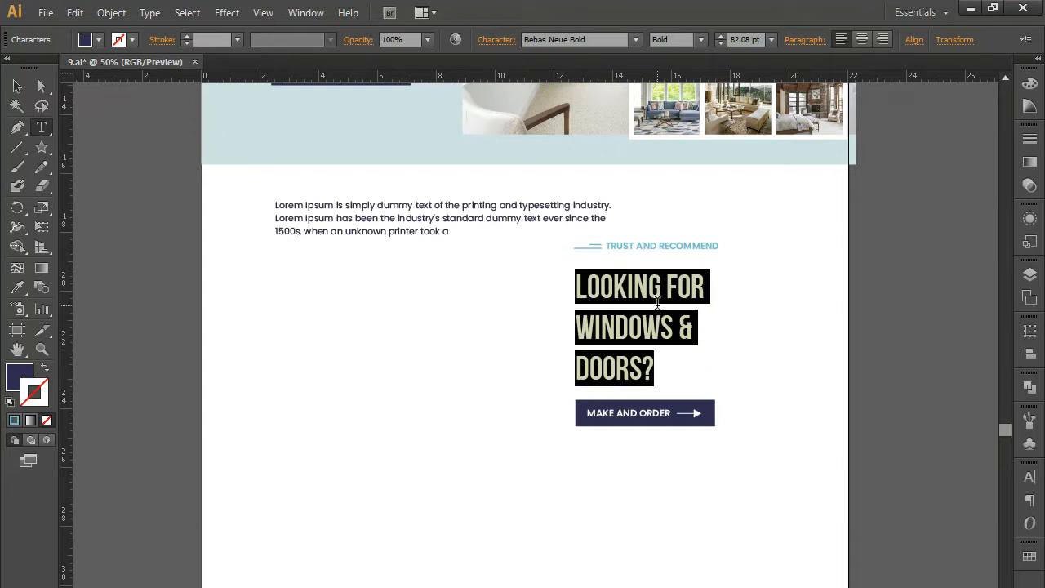
{"action": "type", "text": "WINDOW"}
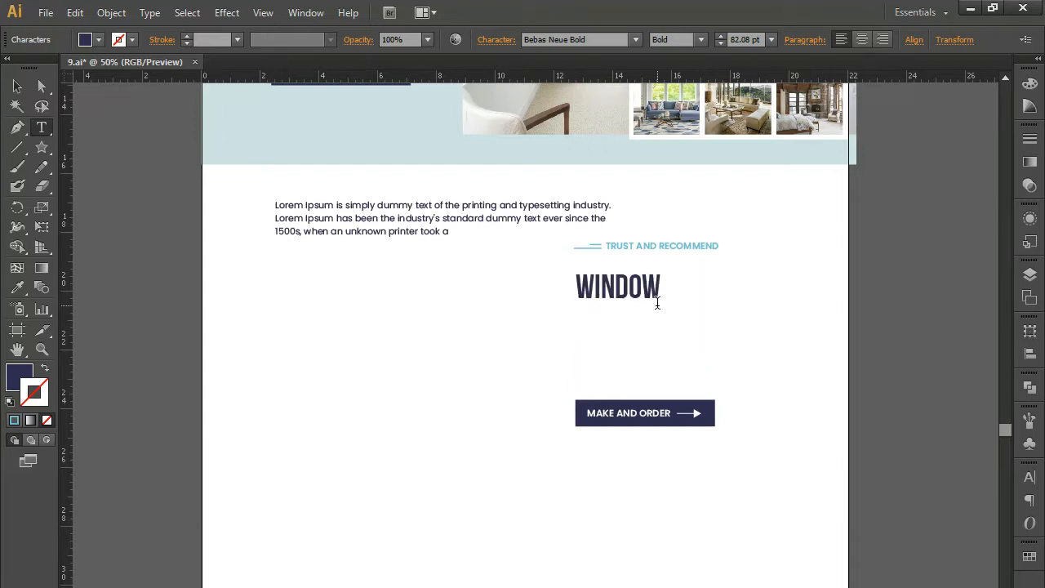
{"action": "type", "text": " S"}
{"action": "key", "text": "BackSpace"}
{"action": "key", "text": "BackSpace"}
{"action": "type", "text": "S & DOOS"}
{"action": "key", "text": "BackSpace"}
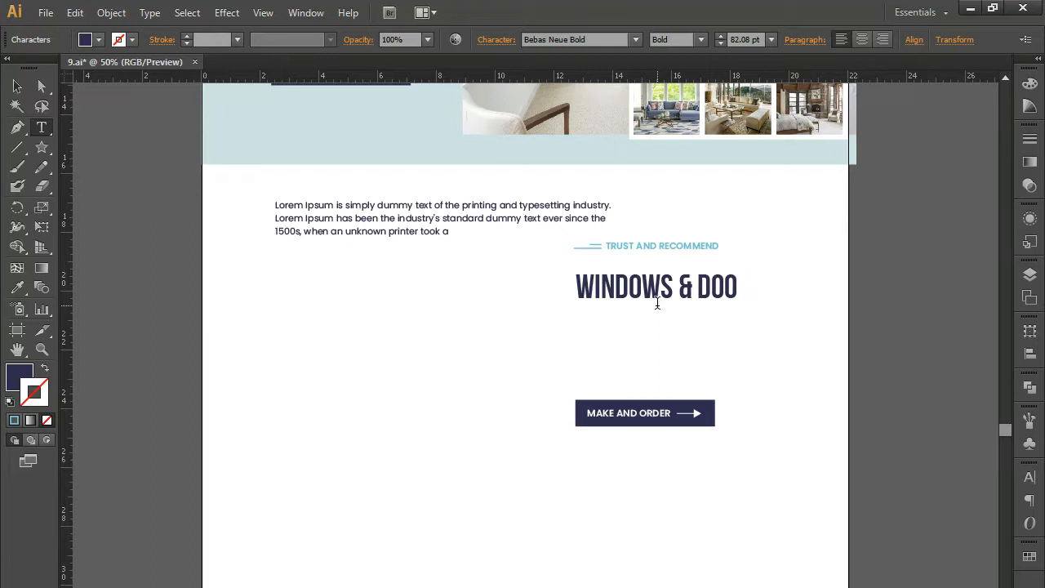
{"action": "type", "text": "RT"}
{"action": "key", "text": "BackSpace"}
{"action": "type", "text": "S"}
{"action": "key", "text": "Return"}
{"action": "type", "text": "PRO"}
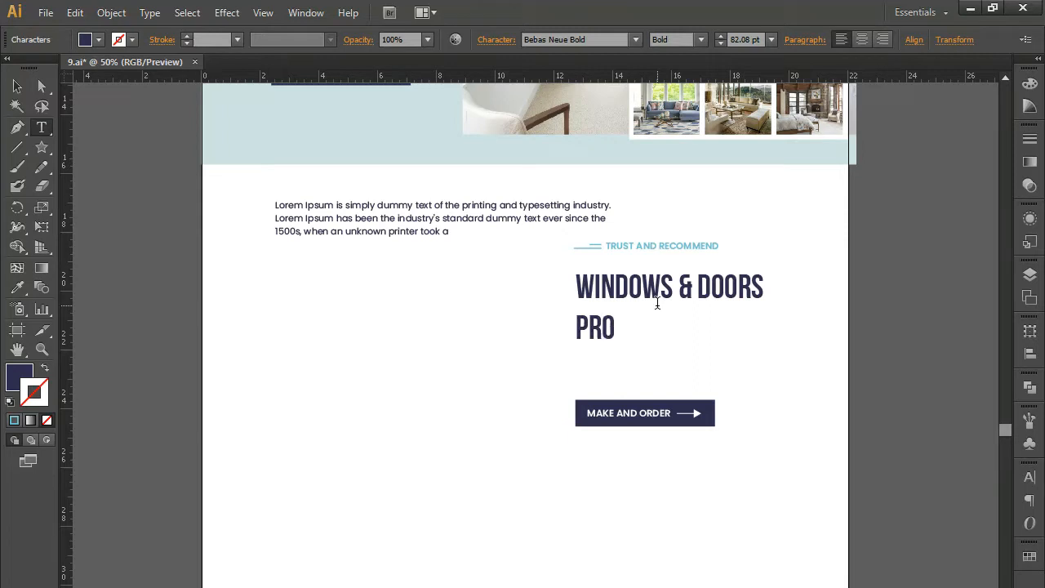
{"action": "type", "text": "FESSIONALAS"}
{"action": "key", "text": "BackSpace"}
{"action": "key", "text": "BackSpace"}
{"action": "type", "text": "S"}
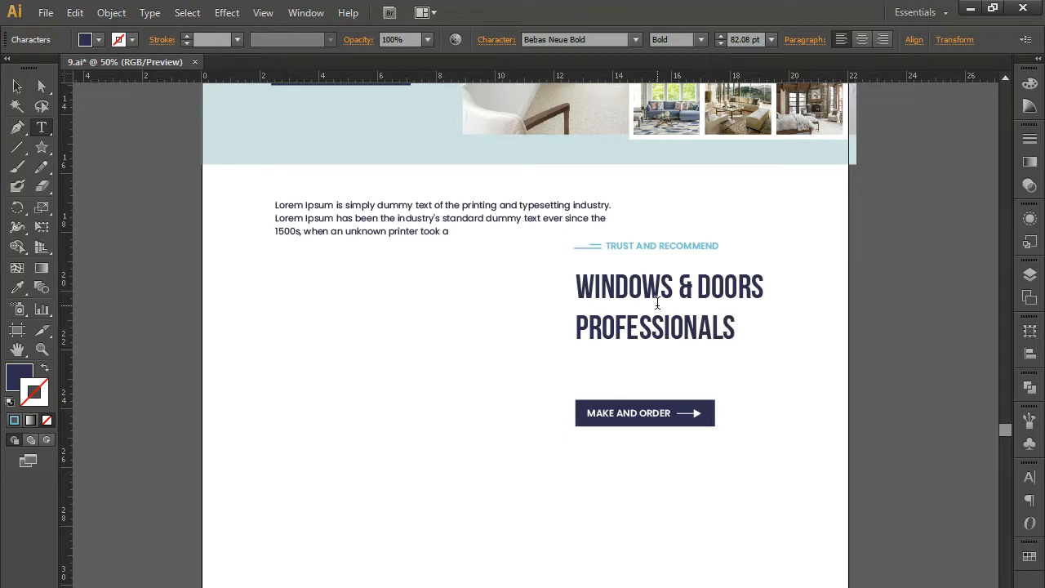
{"action": "left_click", "coordinate": [17, 86]}
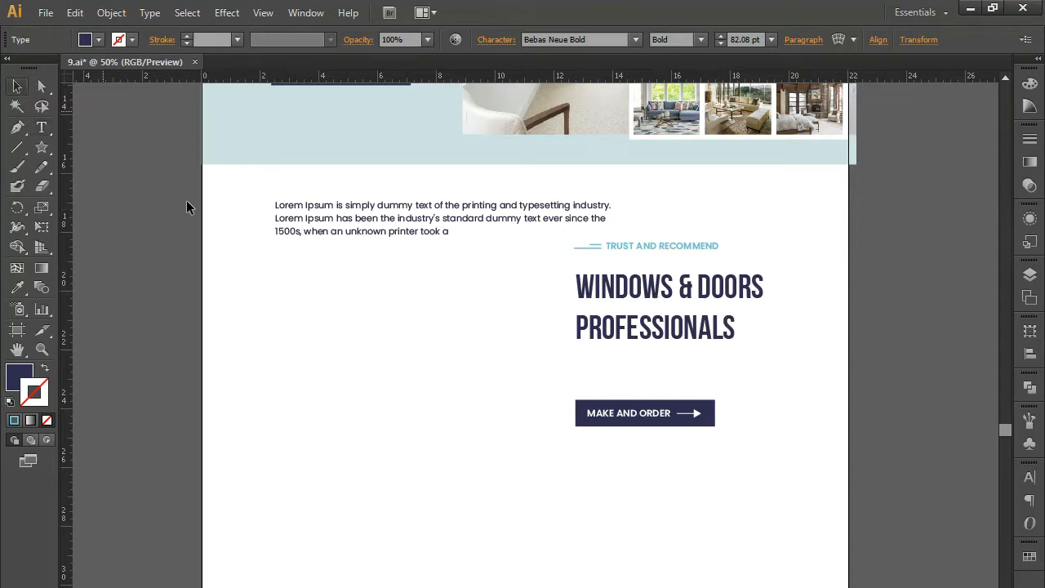
- Move the copied button lower and fit the Lorem Ipsum paragraph under the new heading, with its frame reaching the right margin guide
{"action": "left_click_drag", "start_coordinate": [543, 398], "coordinate": [738, 453]}
{"action": "left_click_drag", "start_coordinate": [646, 415], "coordinate": [645, 512]}
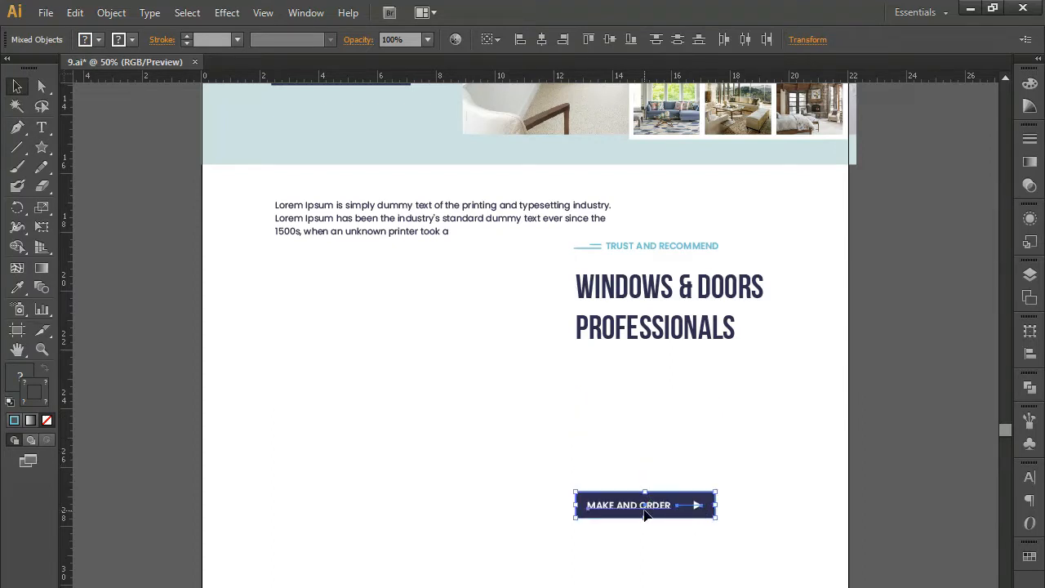
{"action": "left_click", "coordinate": [420, 205]}
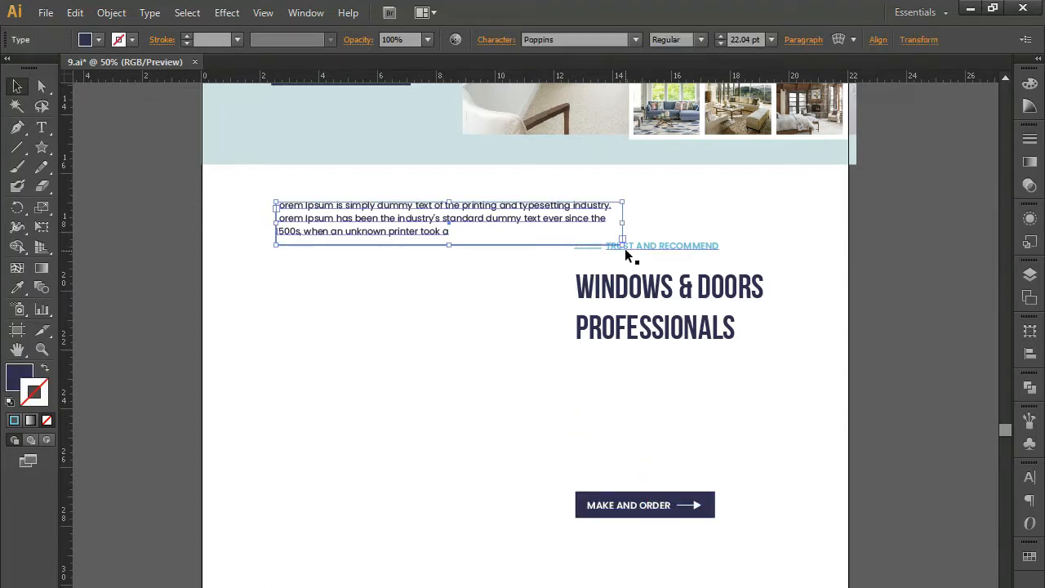
{"action": "left_click_drag", "start_coordinate": [622, 243], "coordinate": [472, 350]}
{"action": "left_click_drag", "start_coordinate": [393, 232], "coordinate": [690, 394]}
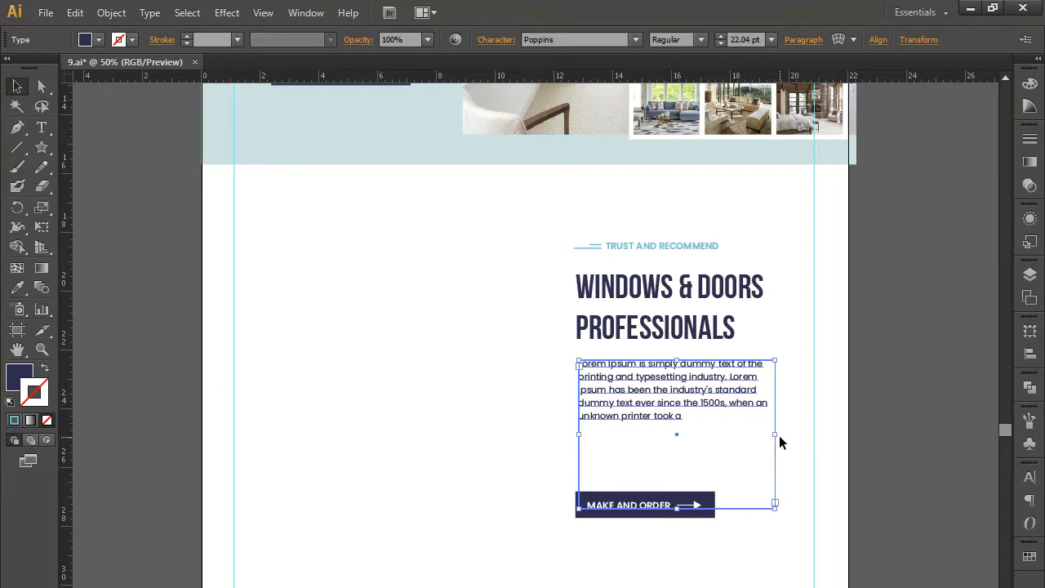
{"action": "left_click_drag", "start_coordinate": [777, 435], "coordinate": [816, 433]}
- Duplicate the Lorem Ipsum text as a second paragraph after a blank line, ending it at "industry's standard"
{"action": "double_click", "coordinate": [746, 406]}
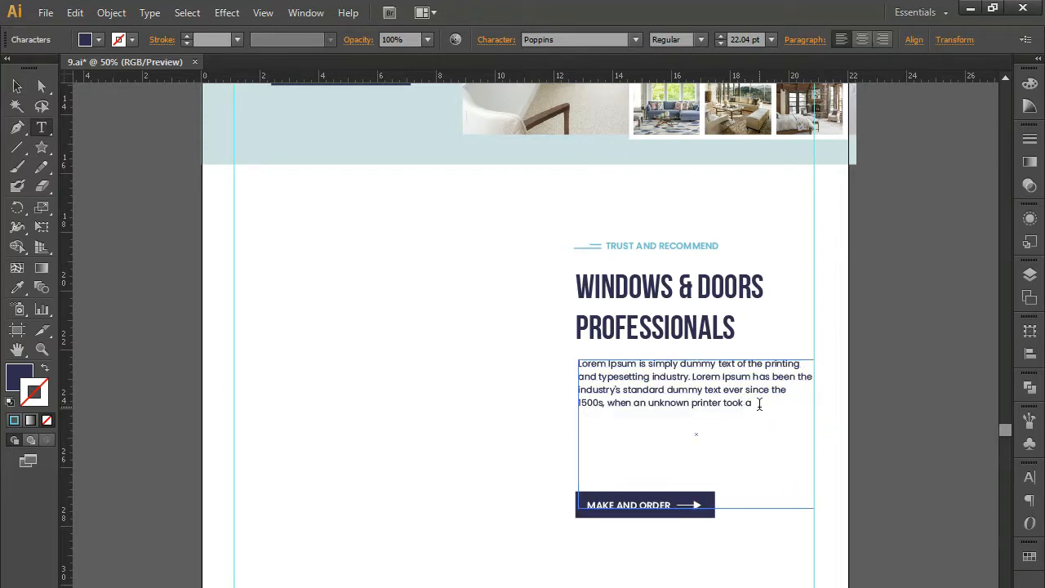
{"action": "key", "text": "ctrl+a"}
{"action": "key", "text": "ctrl+c"}
{"action": "left_click", "coordinate": [770, 406]}
{"action": "key", "text": "Return"}
{"action": "key", "text": "Return"}
{"action": "key", "text": "ctrl+v"}
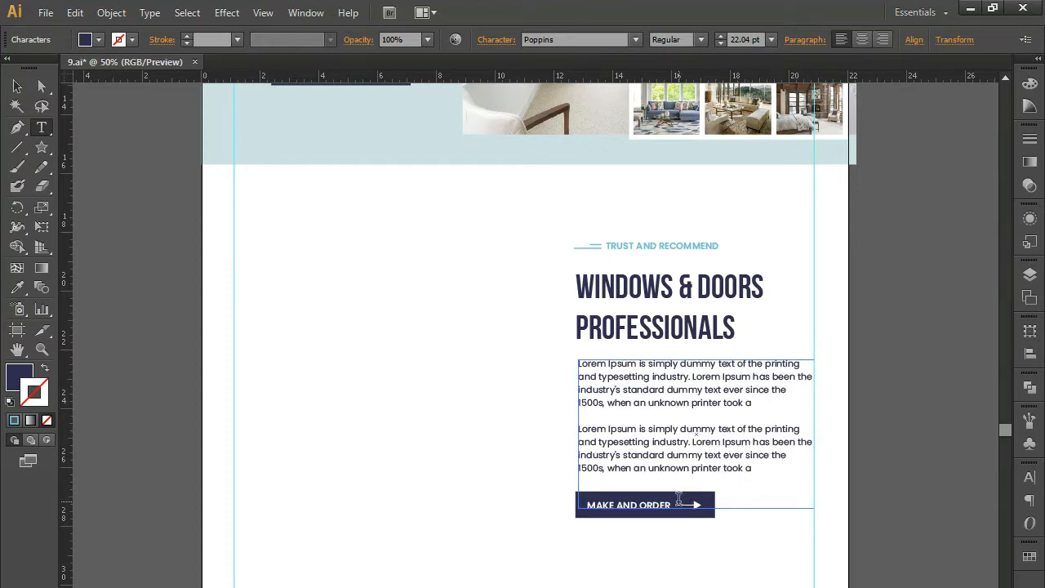
{"action": "left_click_drag", "start_coordinate": [759, 464], "coordinate": [667, 454]}
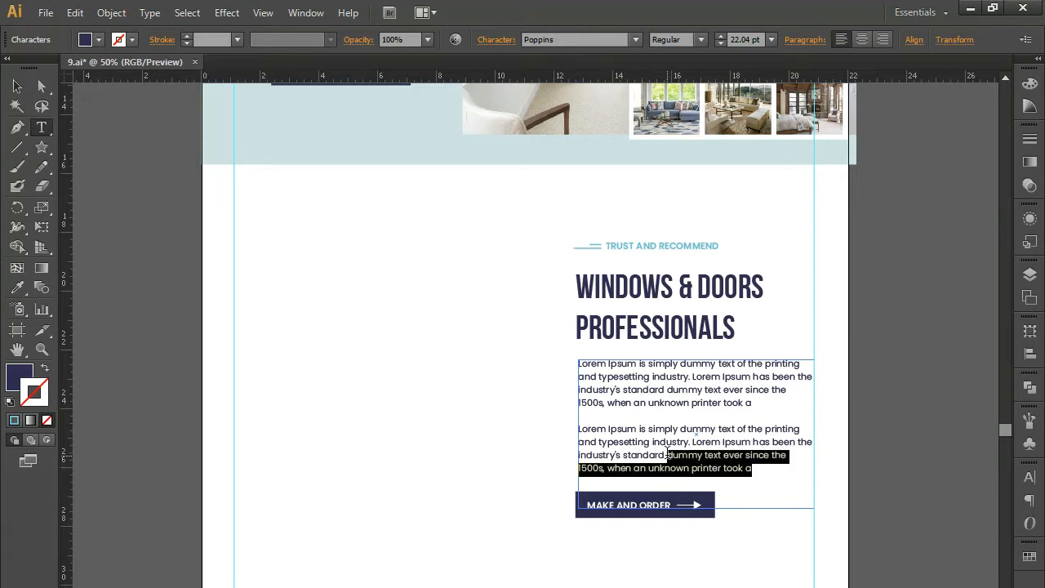
{"action": "key", "text": "BackSpace"}
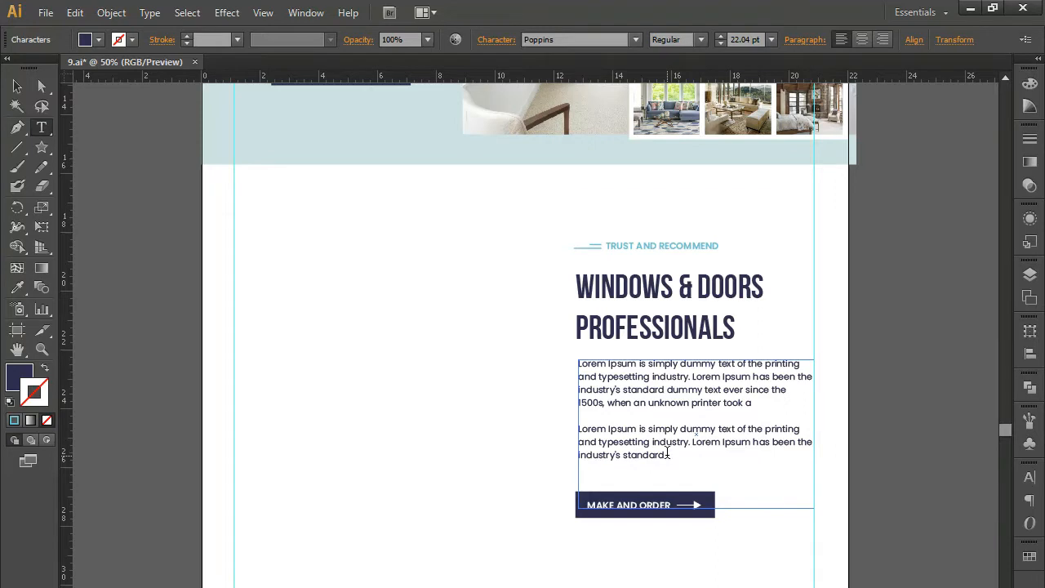
- Align the paragraph frame with the heading's left edge, shorten it to fit its text, and shift it slightly down
{"action": "left_click", "coordinate": [17, 88]}
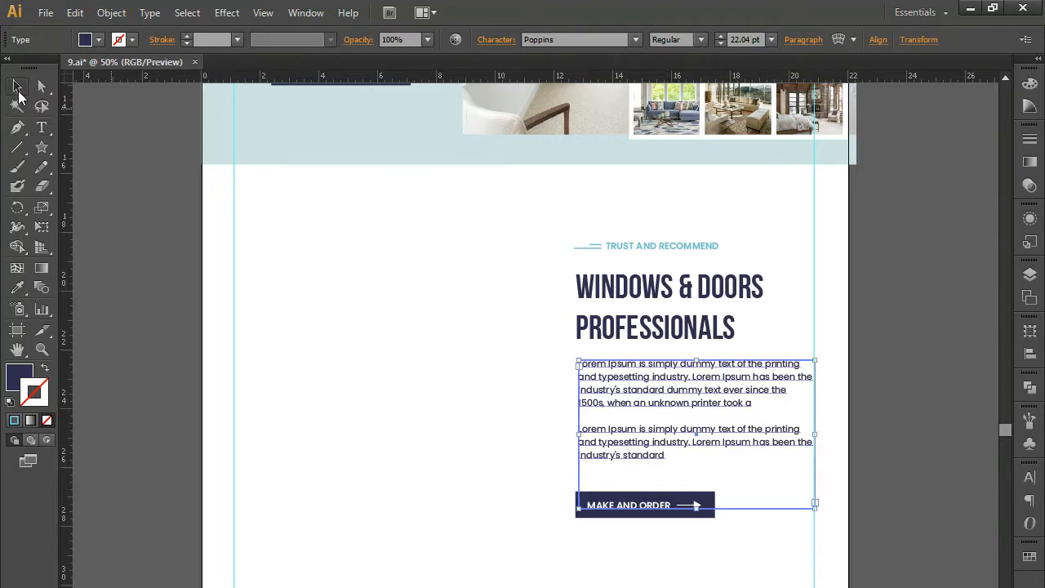
{"action": "key", "text": "Left"}
{"action": "key", "text": "Left"}
{"action": "key", "text": "Left"}
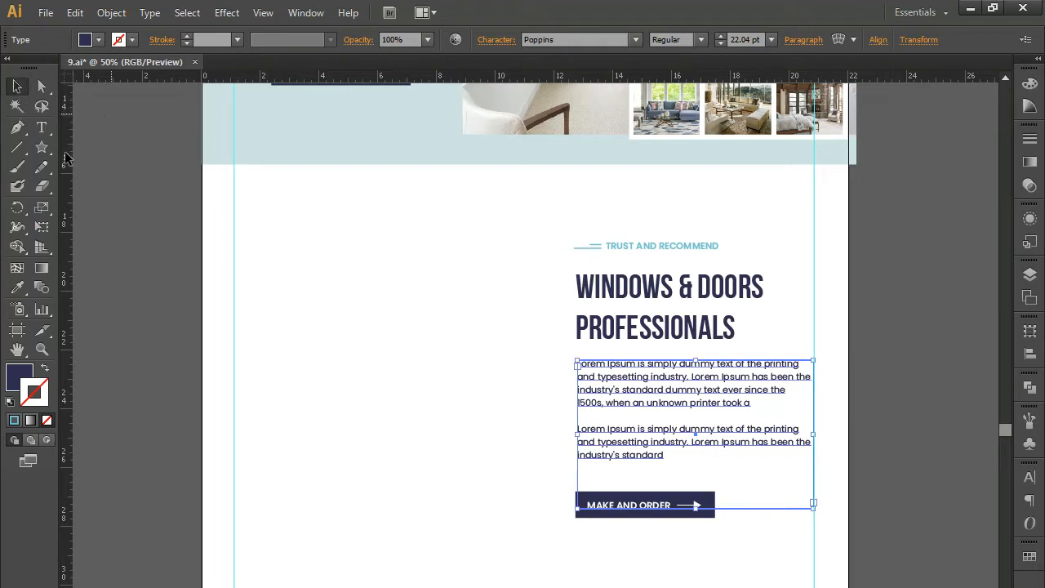
{"action": "left_click_drag", "start_coordinate": [694, 509], "coordinate": [689, 468]}
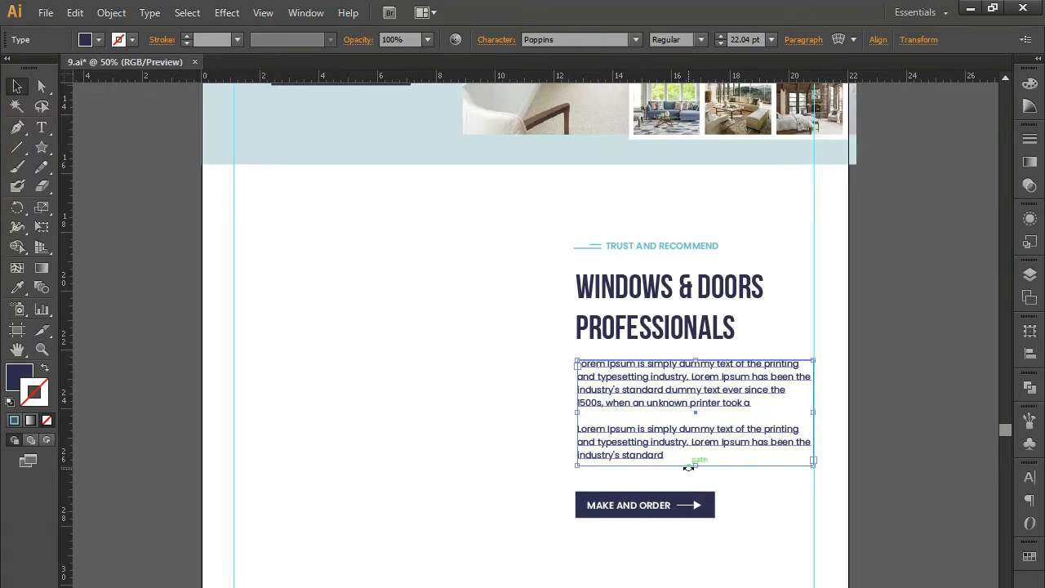
{"action": "key", "text": "Down"}
{"action": "key", "text": "Down"}
{"action": "key", "text": "Down"}
{"action": "key", "text": "Down"}
{"action": "key", "text": "Down"}
{"action": "key", "text": "Down"}
{"action": "key", "text": "Down"}
{"action": "key", "text": "Down"}
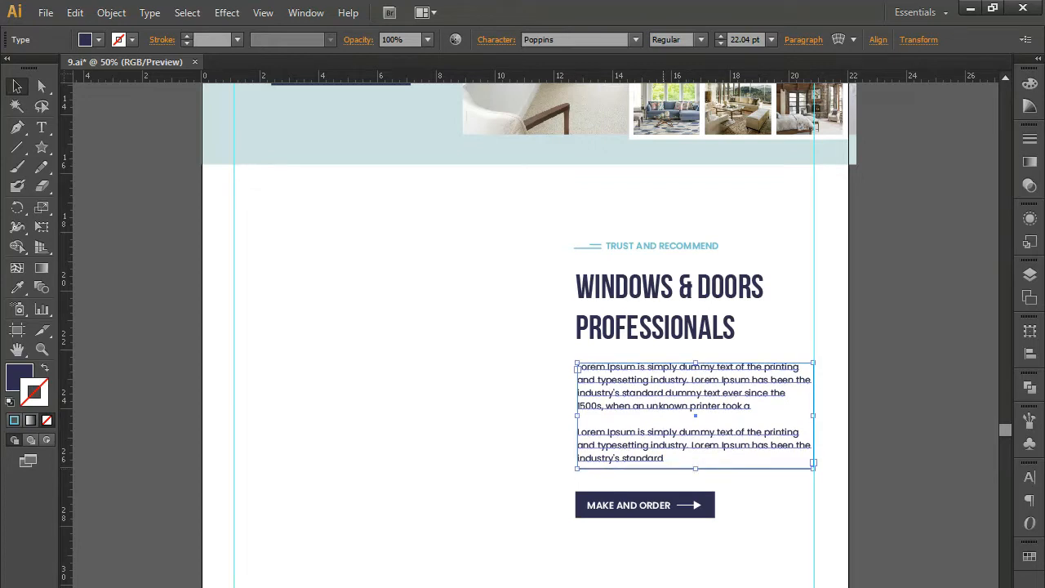
- Nudge the copied MAKE AND ORDER button slightly right and up, closer to the paragraphs above it
{"action": "left_click_drag", "start_coordinate": [534, 488], "coordinate": [722, 553]}
{"action": "key", "text": "Right"}
{"action": "key", "text": "Right"}
{"action": "key", "text": "Right"}
{"action": "key", "text": "Right"}
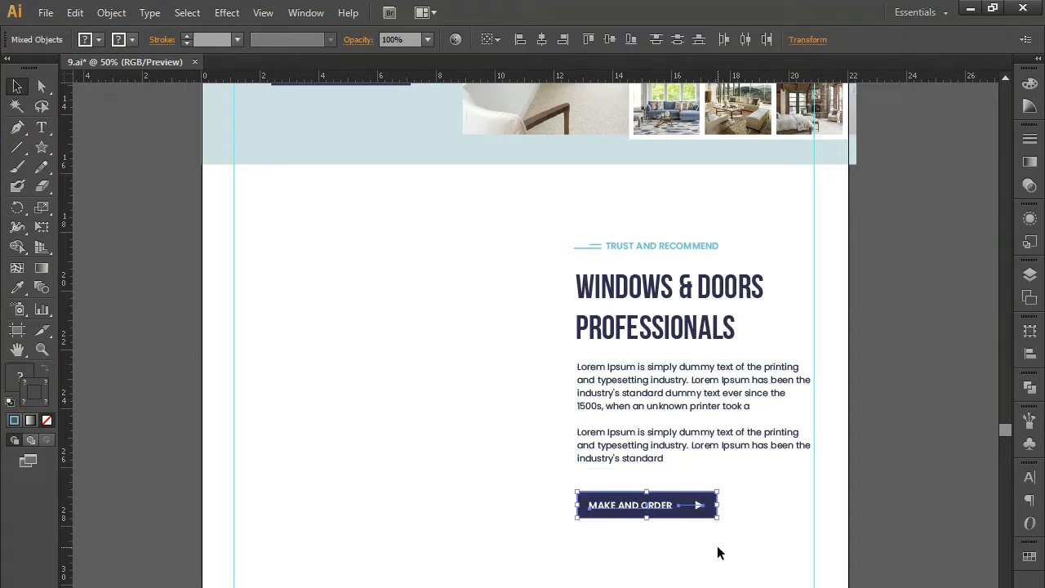
{"action": "key", "text": "Up"}
{"action": "key", "text": "Up"}
{"action": "key", "text": "Up"}
{"action": "key", "text": "Up"}
{"action": "key", "text": "Up"}
{"action": "key", "text": "Up"}
{"action": "key", "text": "Up"}
{"action": "key", "text": "Up"}
{"action": "key", "text": "Up"}
{"action": "key", "text": "Up"}
{"action": "key", "text": "Right"}
{"action": "key", "text": "Right"}
{"action": "key", "text": "Right"}
{"action": "key", "text": "Right"}
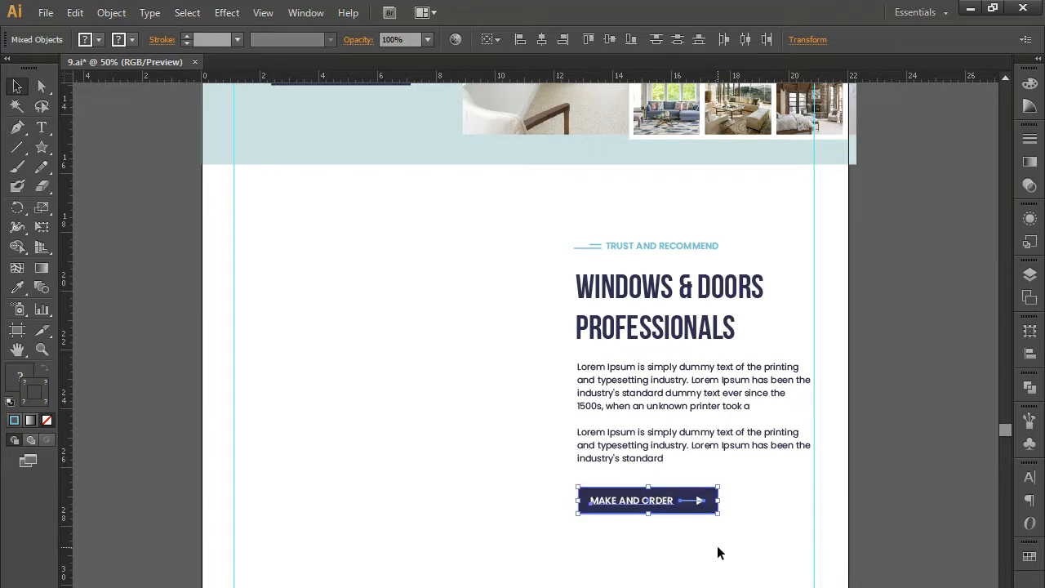
- Replace the tagline above the new heading with "WELLCOME TO WINDOWS"
{"action": "double_click", "coordinate": [644, 245]}
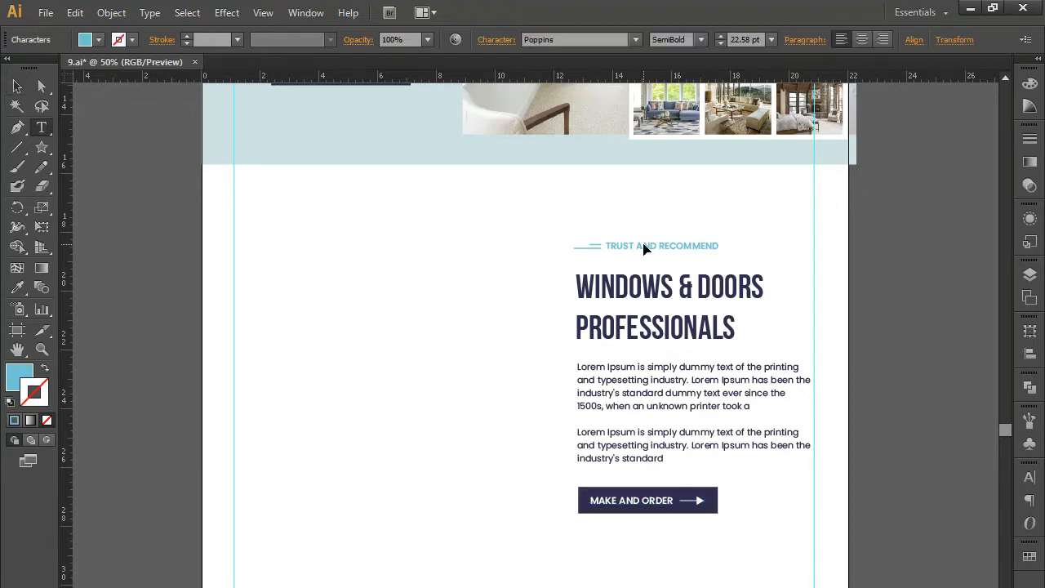
{"action": "key", "text": "ctrl+a"}
{"action": "type", "text": "W"}
{"action": "type", "text": "ELLCOME TO WINDOWS"}
{"action": "left_click", "coordinate": [17, 85]}
- Draw a tall light blue rectangle starting at the left margin guide beside the new text block, and place a copy straight below it
{"action": "left_click_drag", "start_coordinate": [41, 147], "coordinate": [73, 152]}
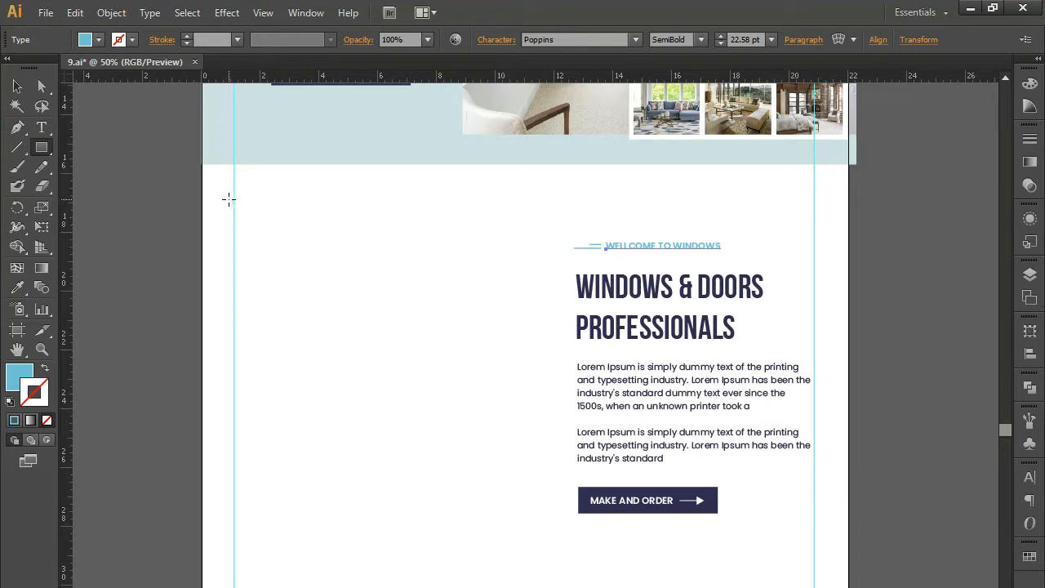
{"action": "left_click_drag", "start_coordinate": [234, 202], "coordinate": [378, 401]}
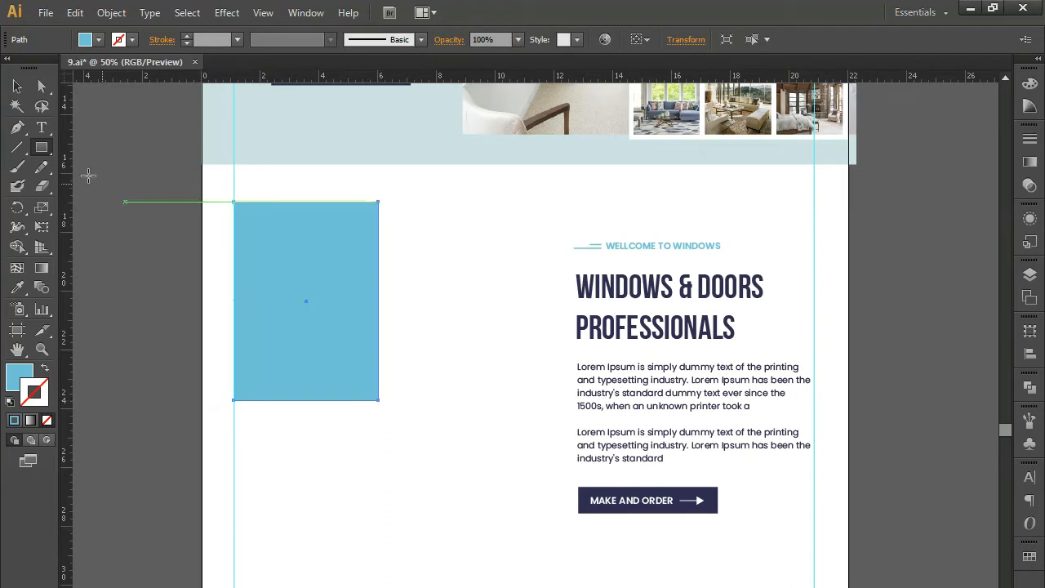
{"action": "left_click", "coordinate": [18, 88]}
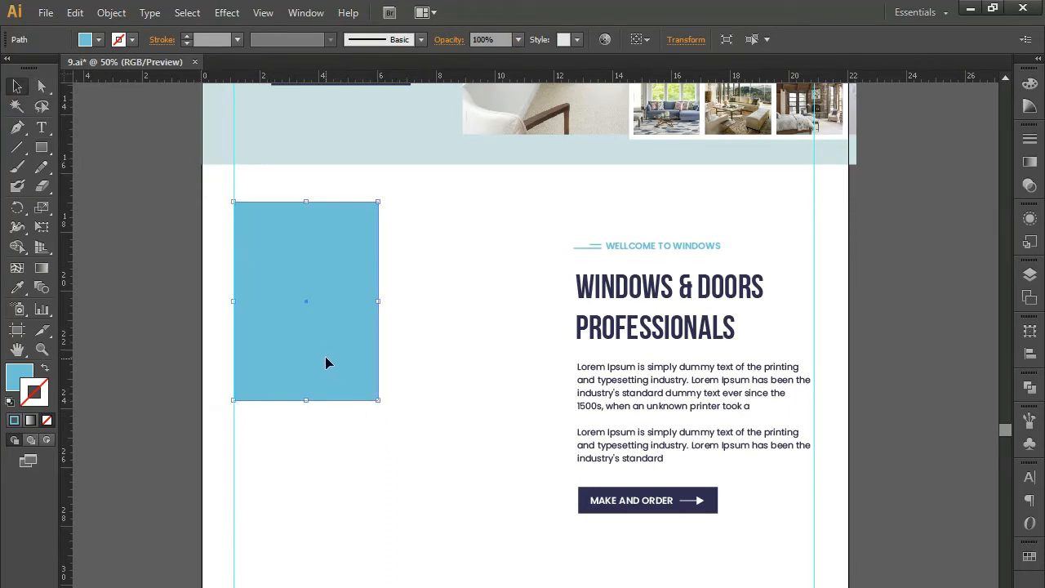
{"action": "left_click_drag", "start_coordinate": [324, 343], "coordinate": [328, 512]}
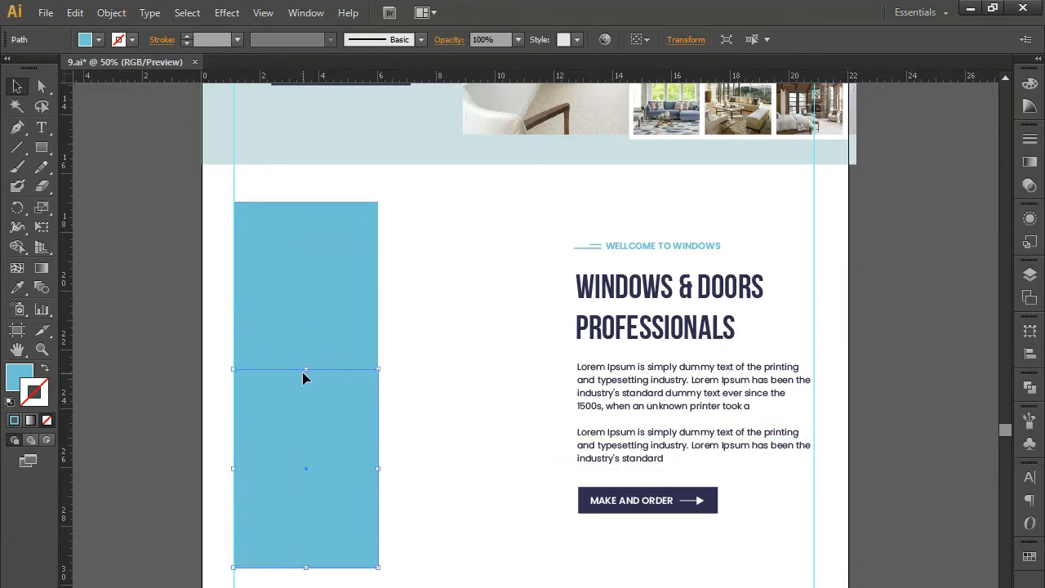
- Shorten the lower blue rectangle from its upper edge and extend the tall rectangle above down to leave a narrow gap between them
{"action": "left_click_drag", "start_coordinate": [304, 369], "coordinate": [308, 457]}
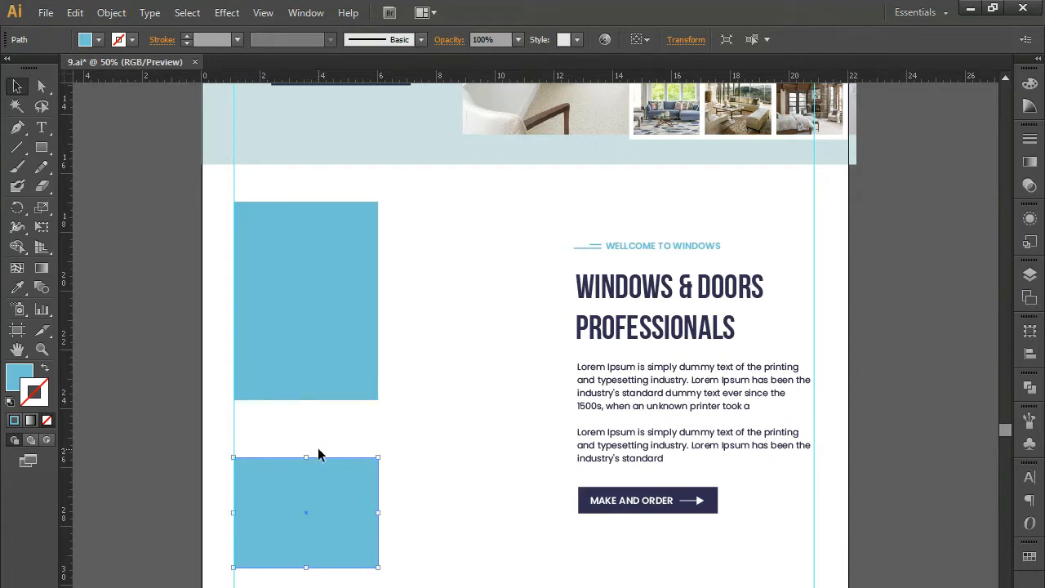
{"action": "left_click", "coordinate": [321, 385]}
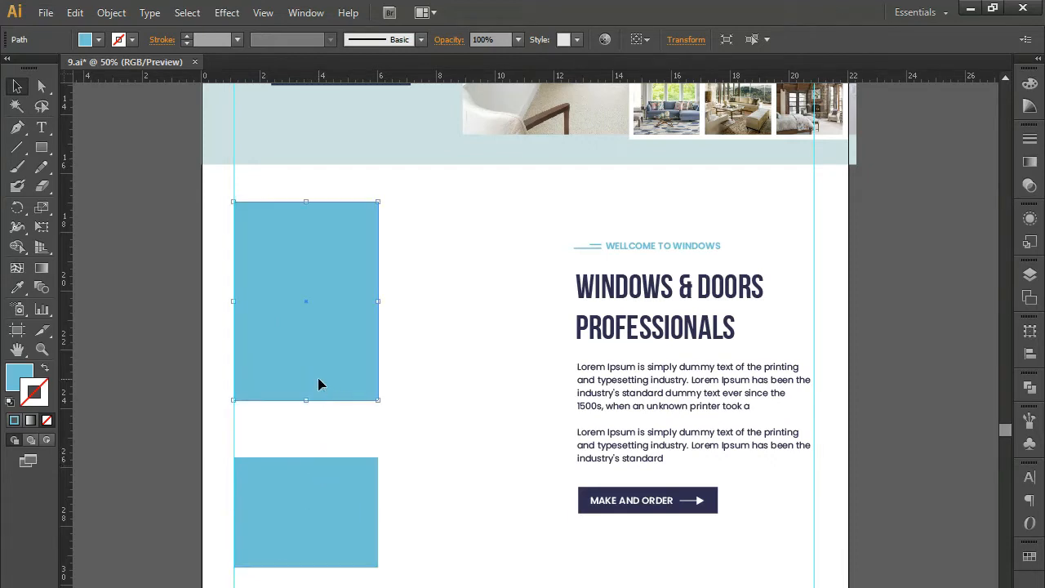
{"action": "left_click_drag", "start_coordinate": [305, 400], "coordinate": [310, 449]}
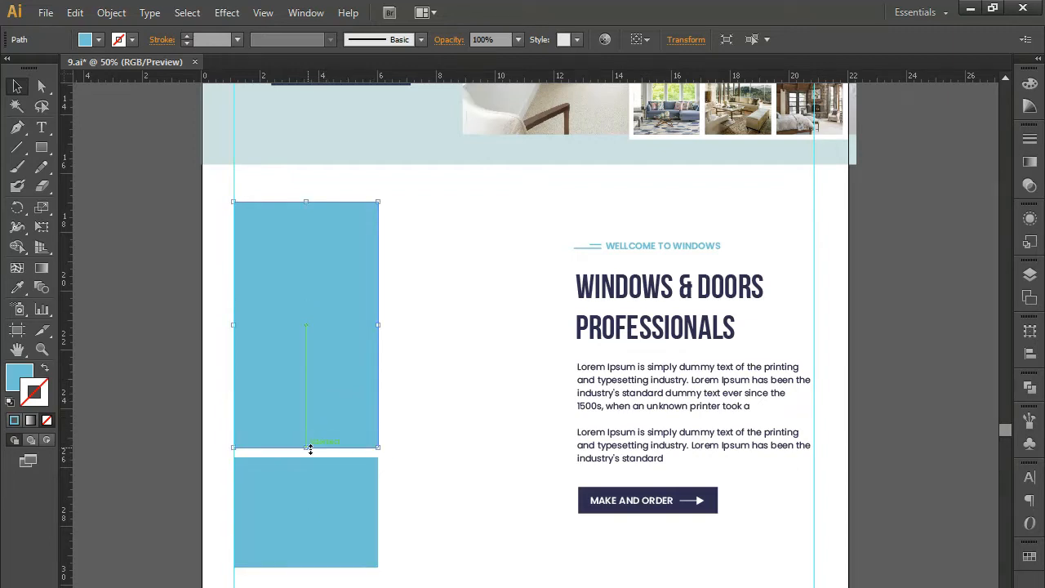
- Duplicate both blue rectangles as a second column between the first column and the text block, leaving a narrow gap
{"action": "left_click", "coordinate": [425, 417]}
{"action": "left_click_drag", "start_coordinate": [397, 433], "coordinate": [367, 530]}
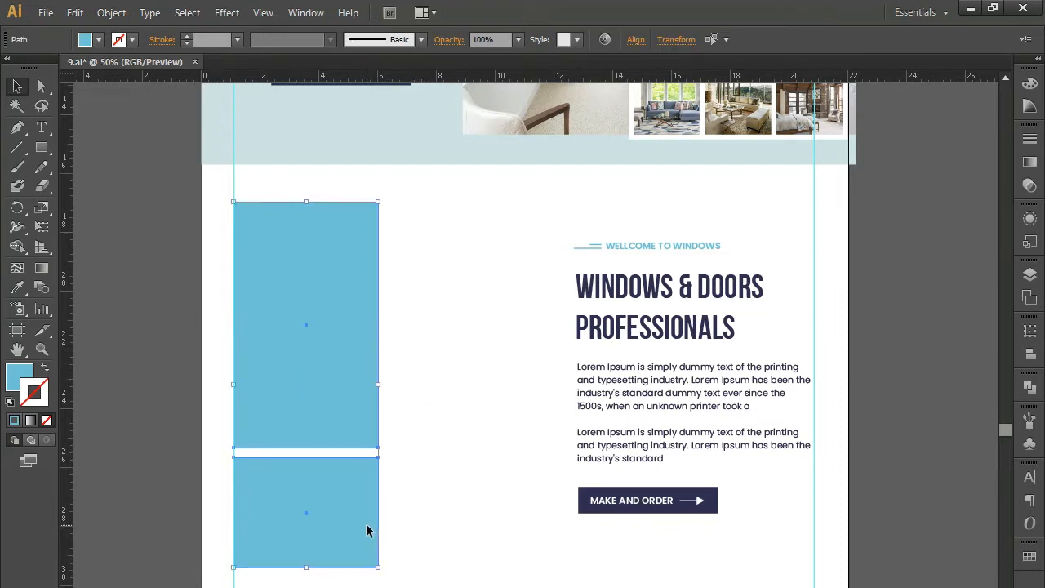
{"action": "left_click_drag", "start_coordinate": [323, 398], "coordinate": [463, 398]}
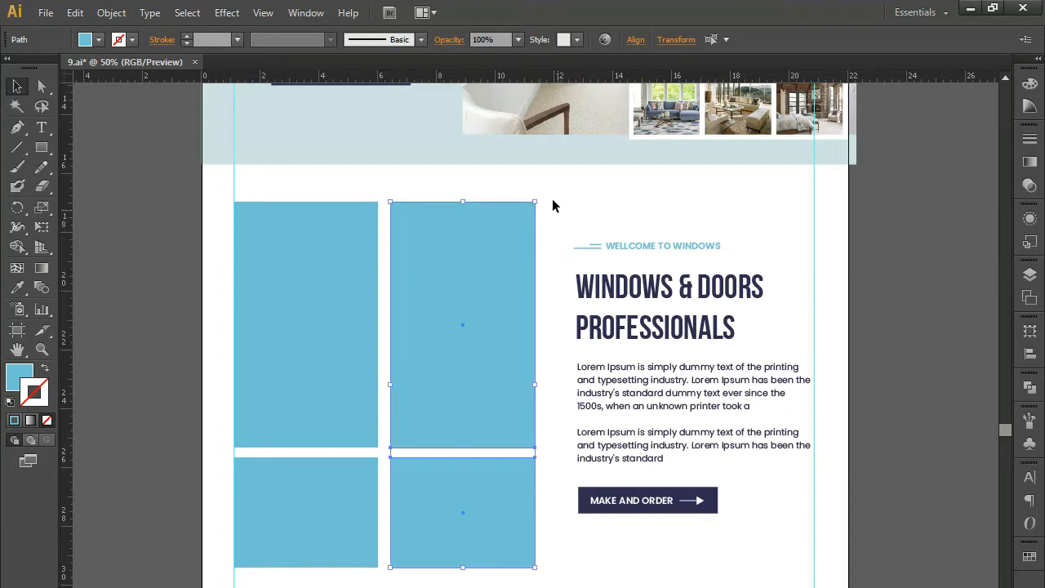
- Flip the second column so its short rectangle sits above the tall one, and offset the column slightly left and down
{"action": "left_click_drag", "start_coordinate": [539, 201], "coordinate": [408, 535]}
{"action": "key", "text": "Left"}
{"action": "key", "text": "Left"}
{"action": "left_click_drag", "start_coordinate": [434, 496], "coordinate": [439, 511]}
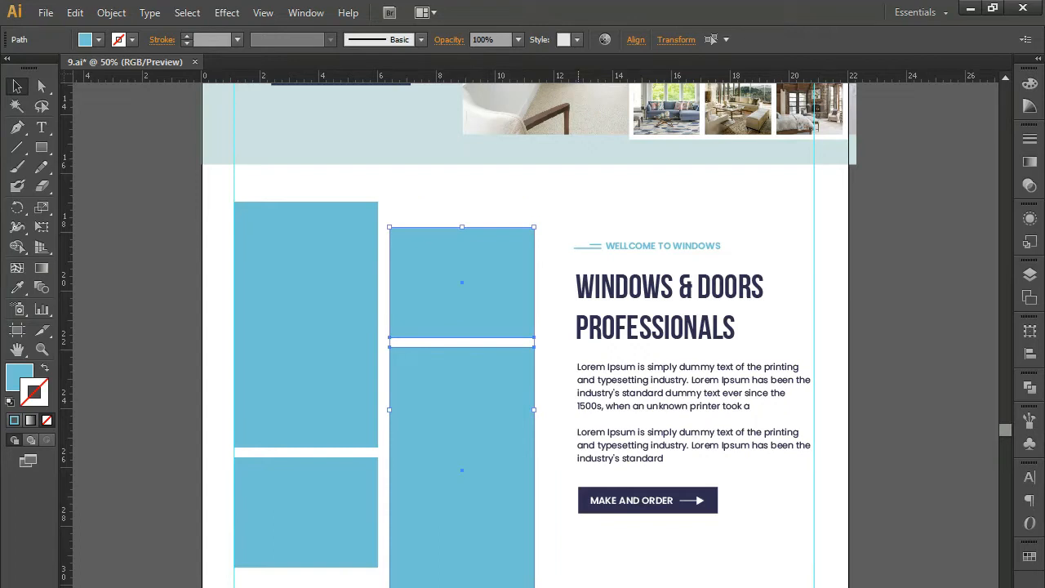
{"action": "left_click", "coordinate": [283, 585]}
{"action": "key", "text": "Delete"}
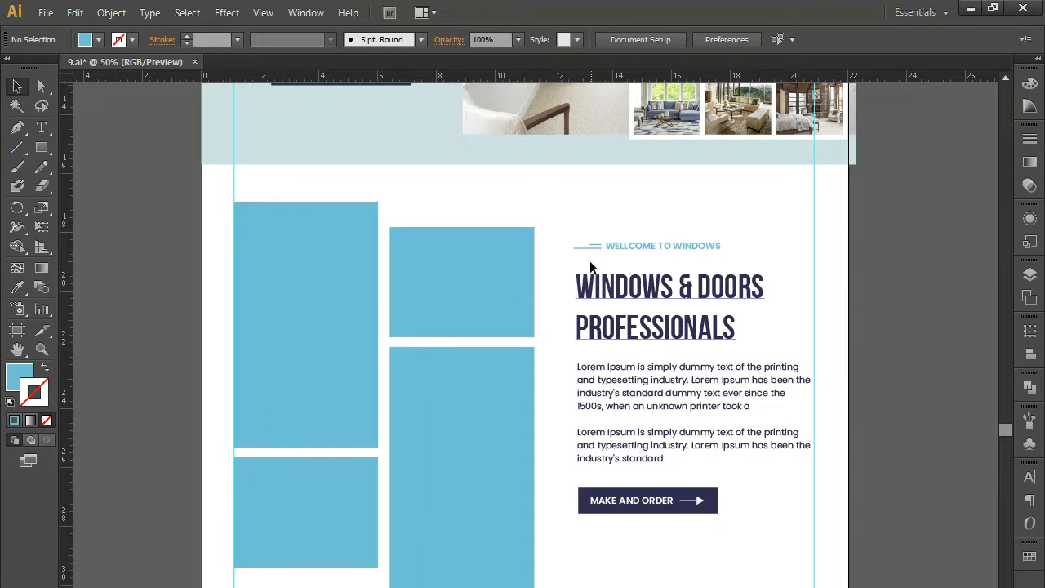
- Nudge the whole welcome text block, from tagline to MAKE AND ORDER button, slightly down, and deselect it
{"action": "left_click_drag", "start_coordinate": [566, 221], "coordinate": [722, 576]}
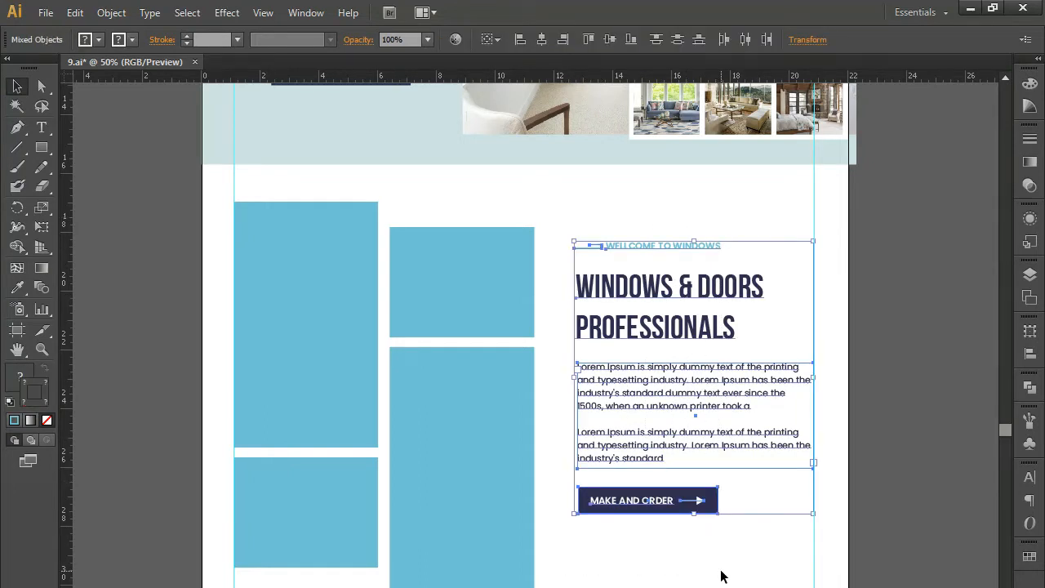
{"action": "key", "text": "shift+Down"}
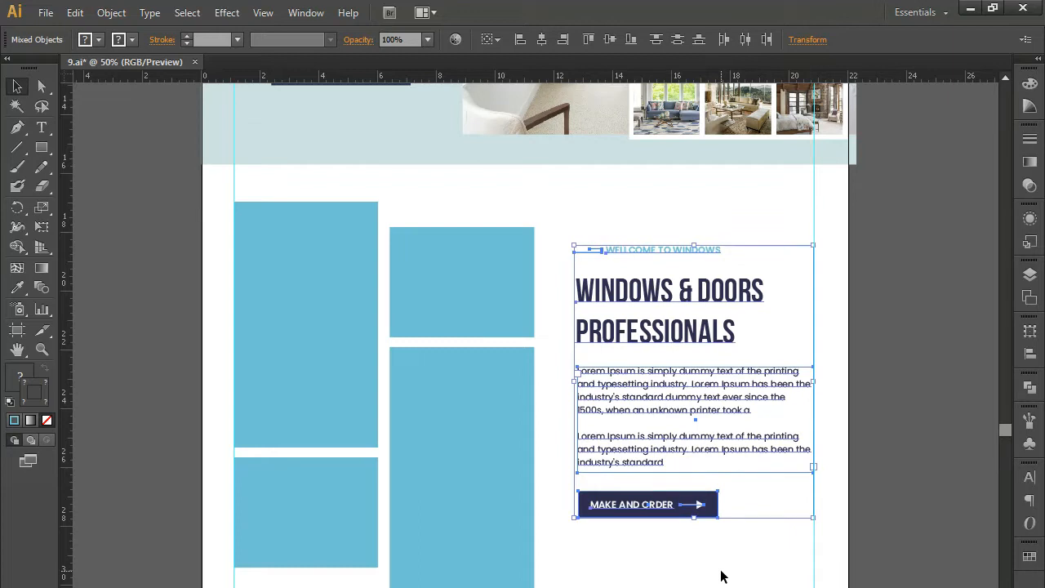
{"action": "key", "text": "ctrl+shift+a"}
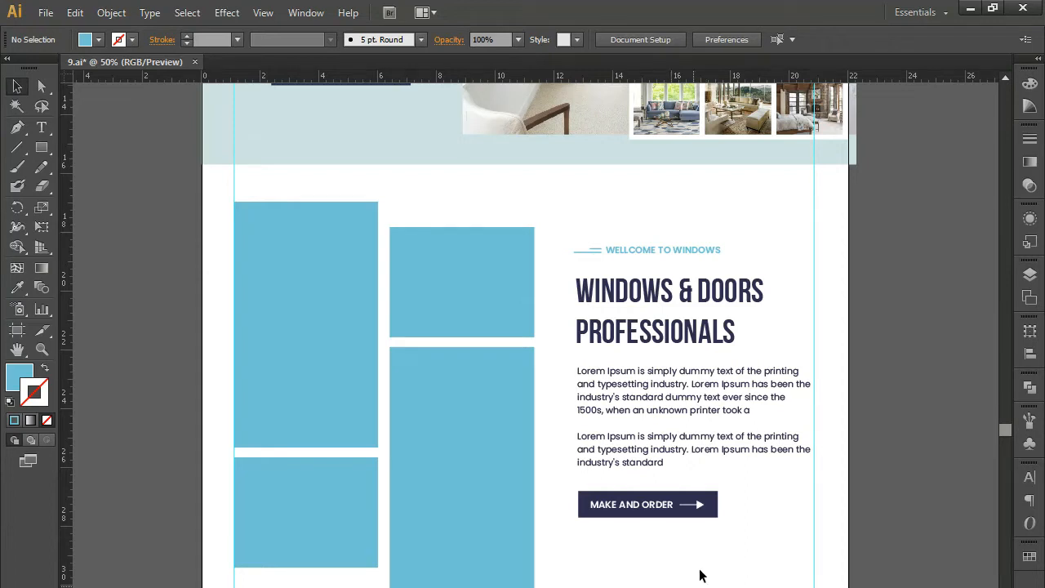
- Copy the living-room photo with the fireplace from above the artboard and place it behind the blue rectangles in the welcome section
{"action": "left_click_drag", "start_coordinate": [792, 518], "coordinate": [798, 553]}
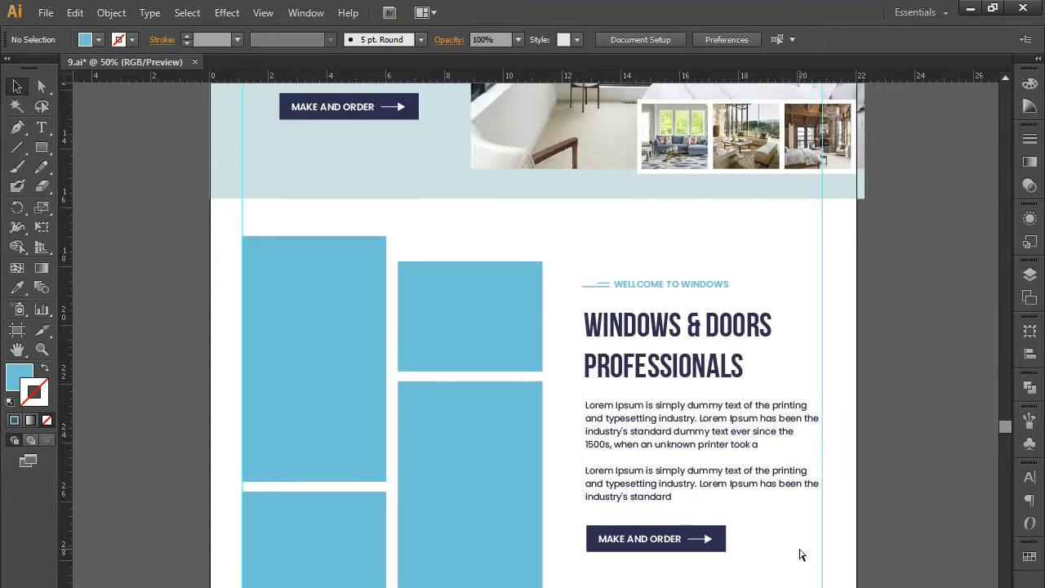
{"action": "key", "text": "ctrl+minus"}
{"action": "left_click_drag", "start_coordinate": [745, 219], "coordinate": [651, 526]}
{"action": "left_click_drag", "start_coordinate": [743, 327], "coordinate": [542, 263]}
{"action": "left_click_drag", "start_coordinate": [719, 423], "coordinate": [643, 513]}
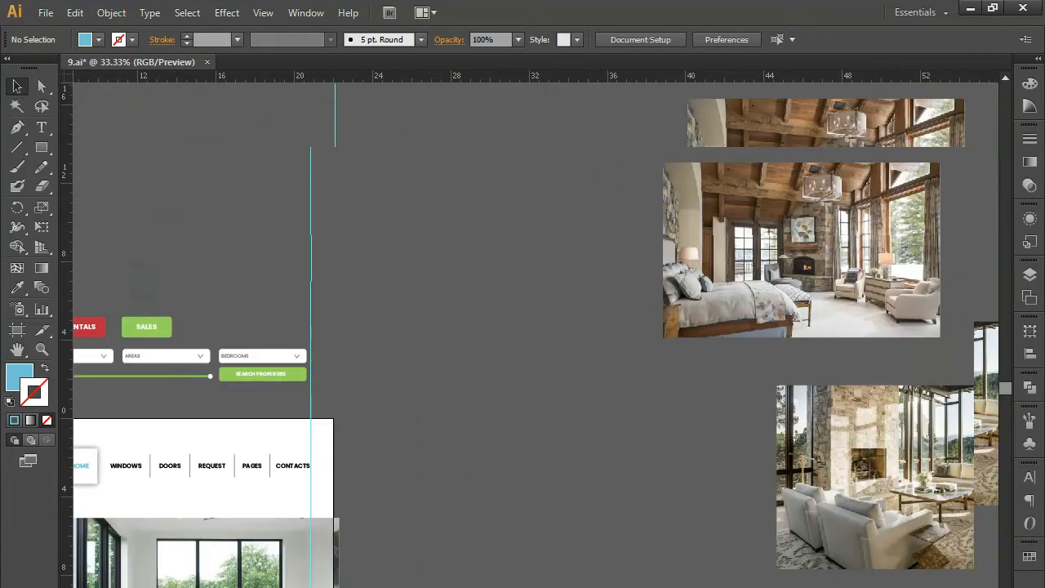
{"action": "key", "text": "ctrl+minus"}
{"action": "key", "text": "ctrl+minus"}
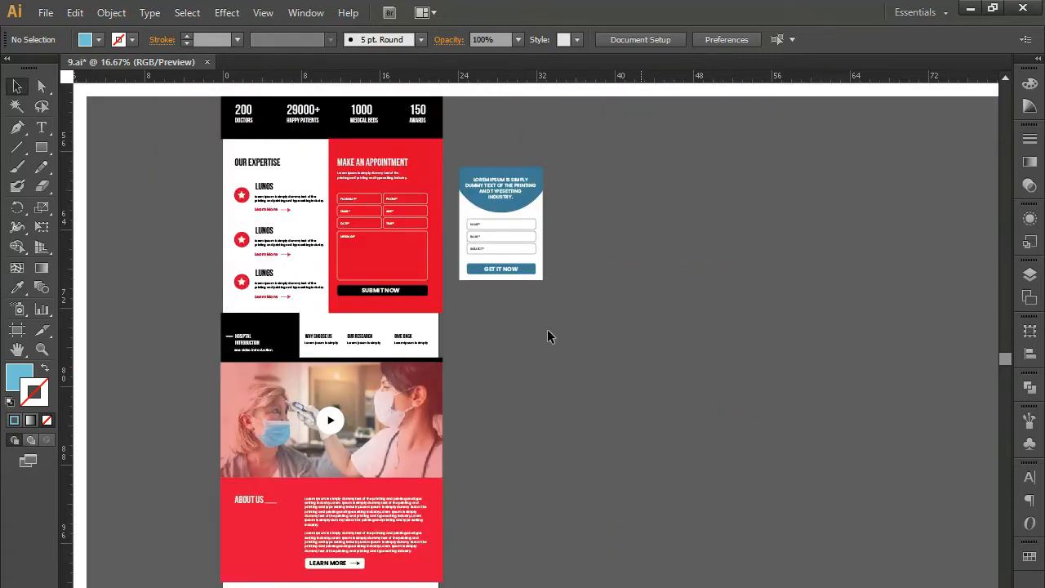
{"action": "scroll", "coordinate": [572, 316], "scroll_direction": "up", "scroll_amount": 5}
{"action": "left_click_drag", "start_coordinate": [556, 405], "coordinate": [609, 453]}
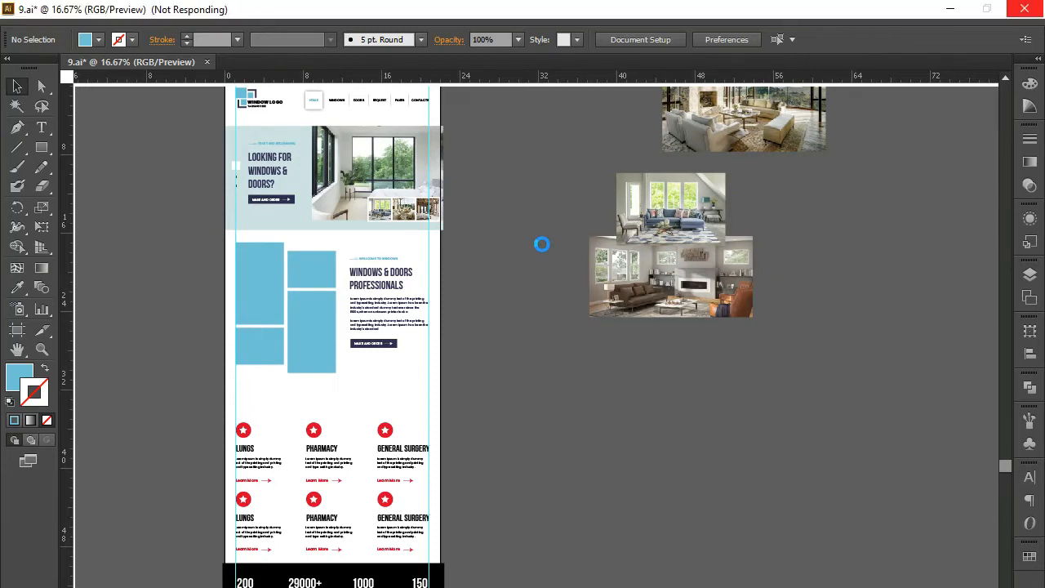
{"action": "left_click_drag", "start_coordinate": [542, 240], "coordinate": [695, 455]}
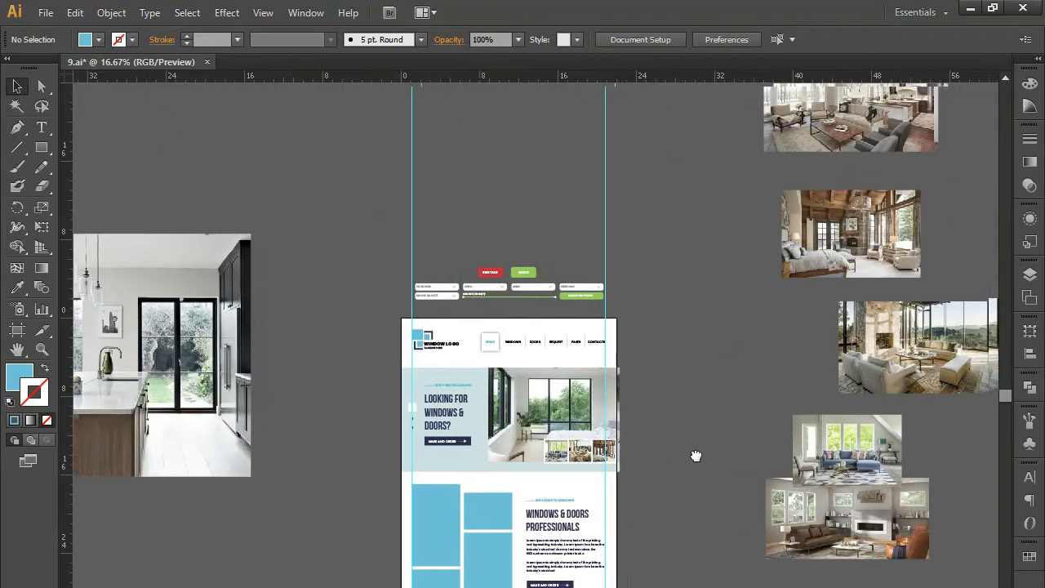
{"action": "left_click_drag", "start_coordinate": [716, 373], "coordinate": [711, 488]}
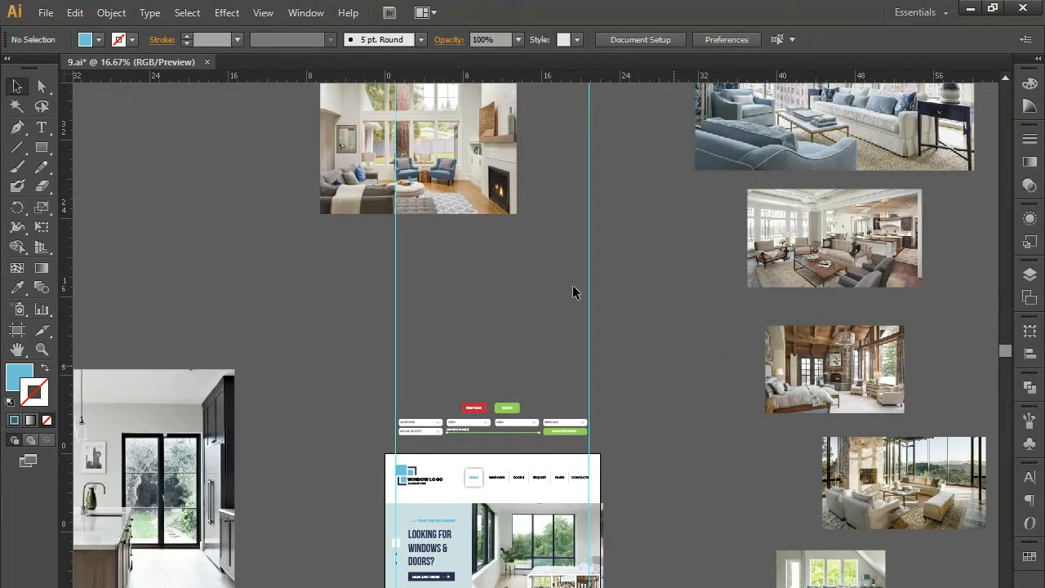
{"action": "left_click_drag", "start_coordinate": [420, 150], "coordinate": [676, 448]}
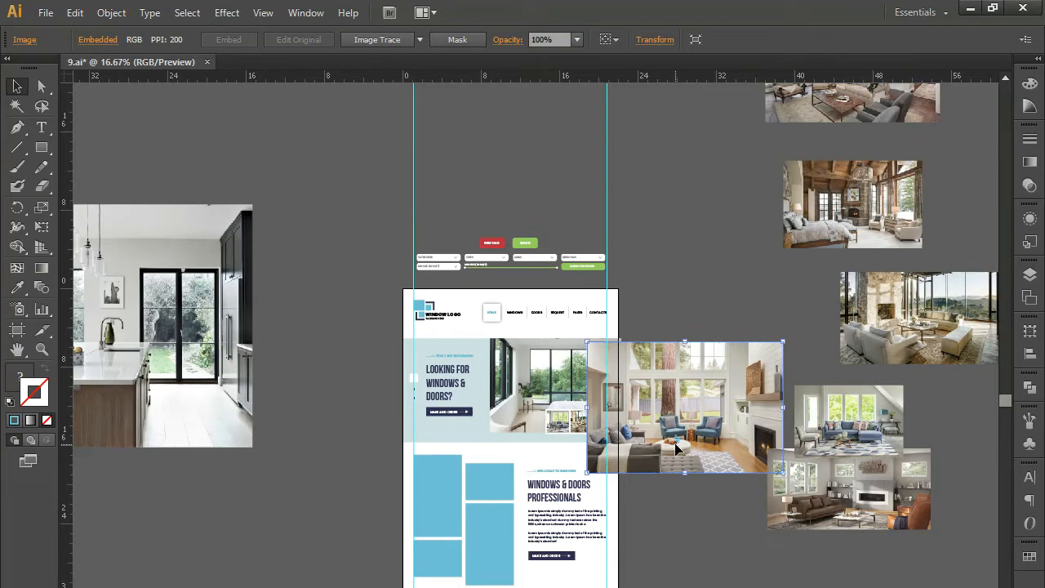
{"action": "left_click_drag", "start_coordinate": [698, 378], "coordinate": [524, 511]}
{"action": "left_click", "coordinate": [611, 518]}
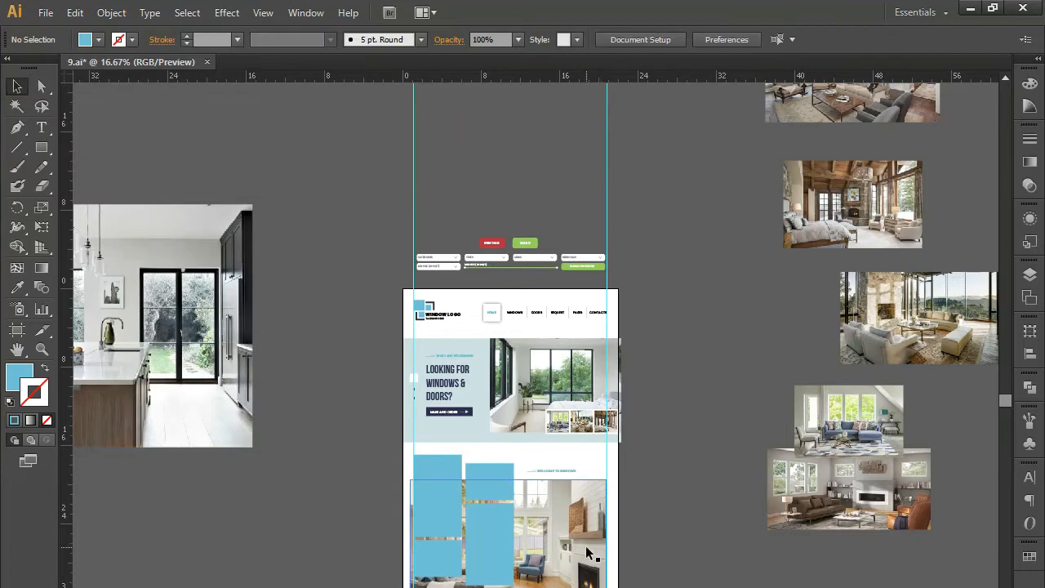
- Scale the fireplace photo down and position it behind the short rectangle of the first column, slightly larger than the rectangle
{"action": "left_click", "coordinate": [590, 549]}
{"action": "left_click_drag", "start_coordinate": [606, 480], "coordinate": [526, 535]}
{"action": "left_click_drag", "start_coordinate": [524, 585], "coordinate": [478, 583]}
{"action": "key", "text": "ctrl+="}
{"action": "key", "text": "ctrl+="}
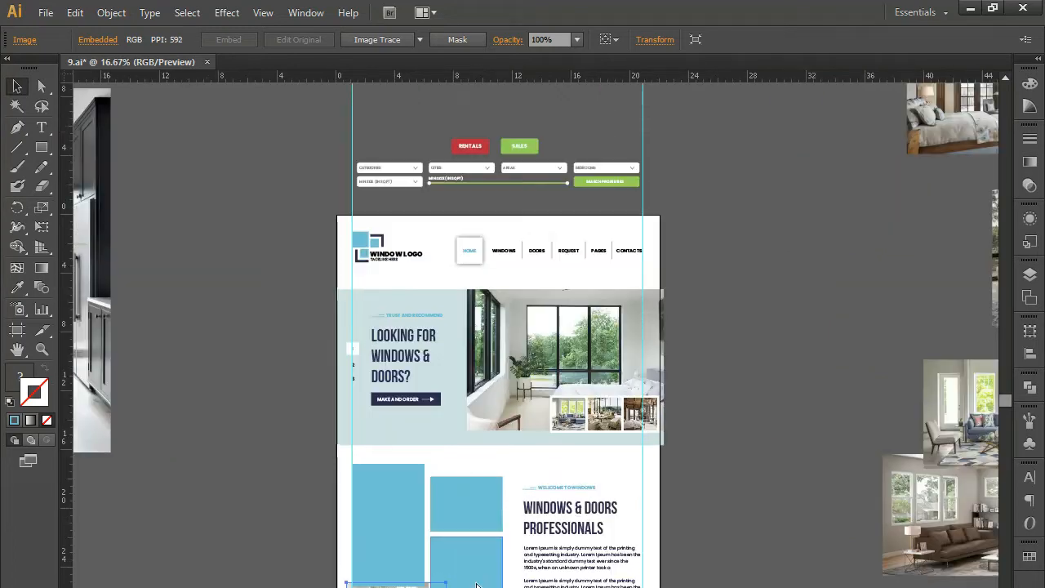
{"action": "scroll", "coordinate": [556, 431], "scroll_direction": "down", "scroll_amount": 5}
{"action": "scroll", "coordinate": [563, 432], "scroll_direction": "left", "scroll_amount": 3}
{"action": "key", "text": "ctrl+="}
{"action": "key", "text": "ctrl+="}
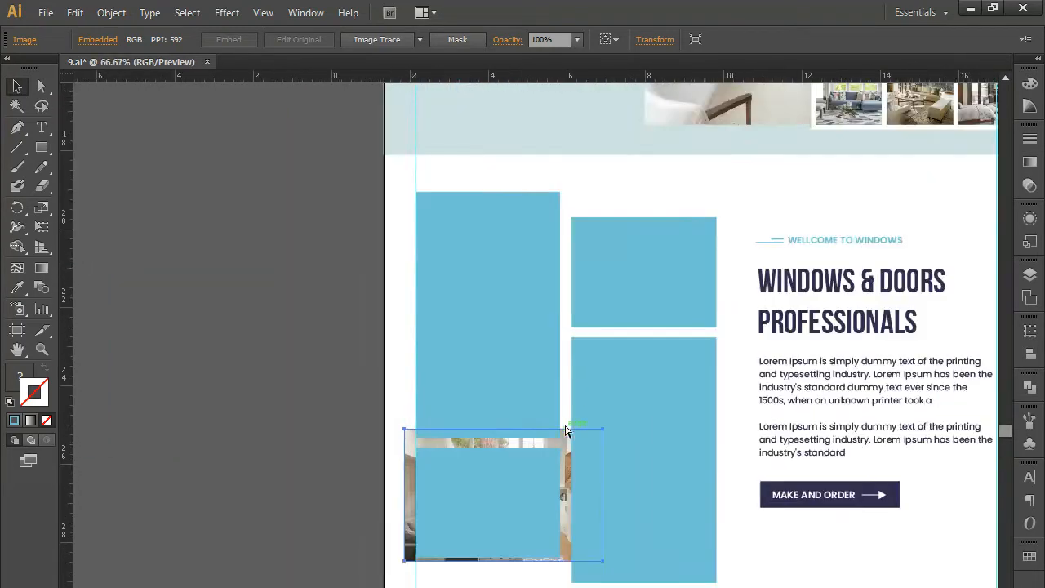
{"action": "left_click_drag", "start_coordinate": [627, 430], "coordinate": [599, 439]}
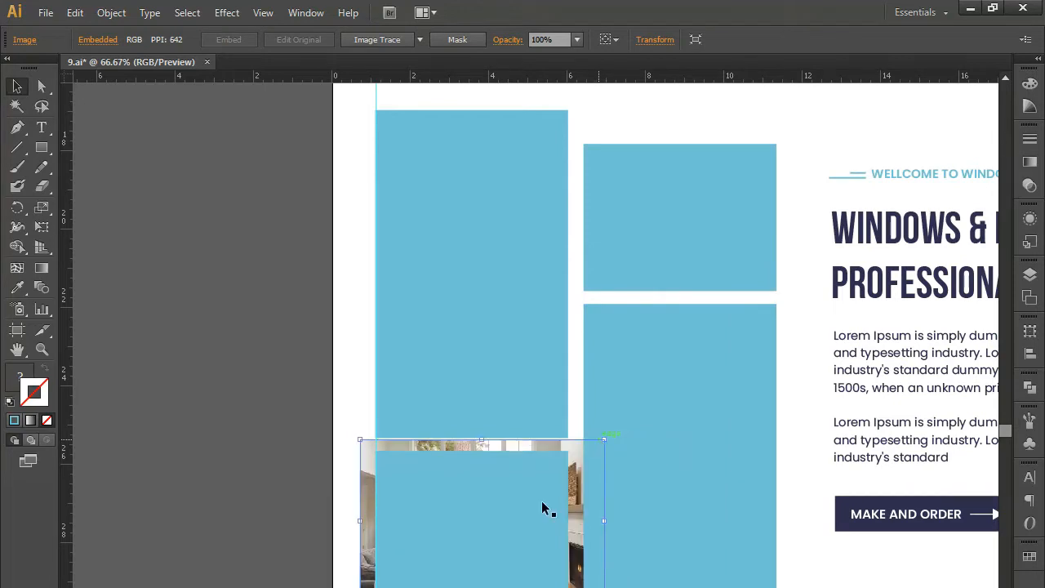
- Clip the fireplace photo to the short rectangle of the first column with a clipping mask
{"action": "left_click", "coordinate": [439, 539], "text": "shift"}
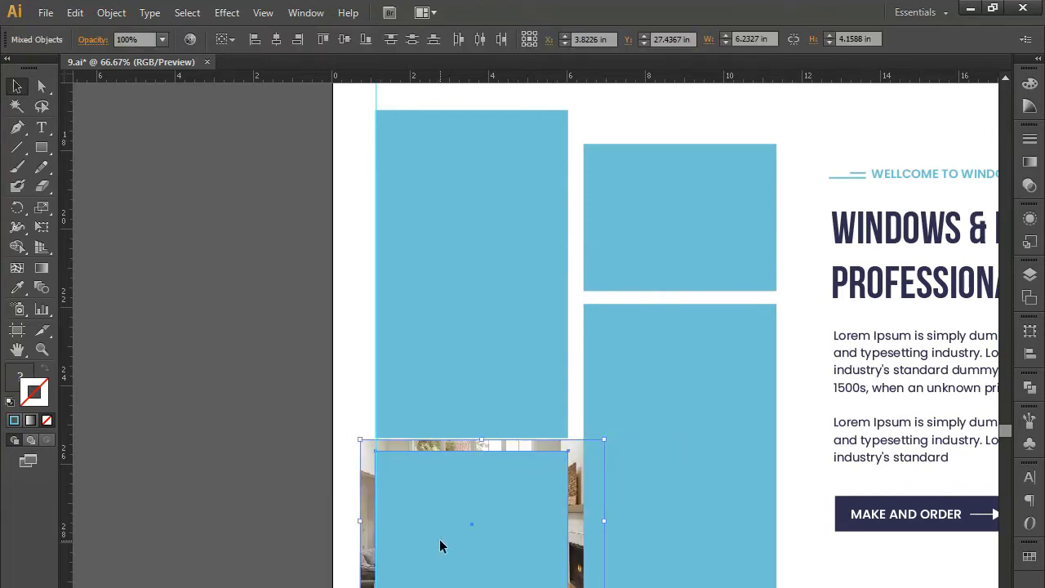
{"action": "right_click", "coordinate": [441, 540]}
{"action": "left_click", "coordinate": [510, 587]}
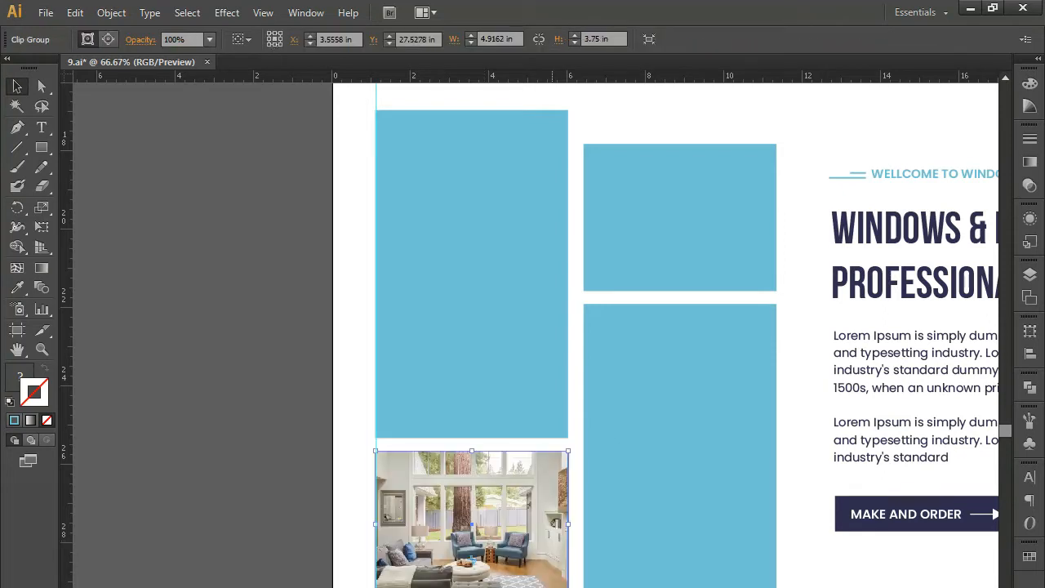
- Shift the fireplace photo slightly left inside its clipping mask to adjust the crop, and deselect it
{"action": "left_click", "coordinate": [575, 587]}
{"action": "left_click_drag", "start_coordinate": [575, 587], "coordinate": [482, 586]}
{"action": "key", "text": "a"}
{"action": "left_click", "coordinate": [440, 454]}
{"action": "left_click_drag", "start_coordinate": [439, 454], "coordinate": [420, 453]}
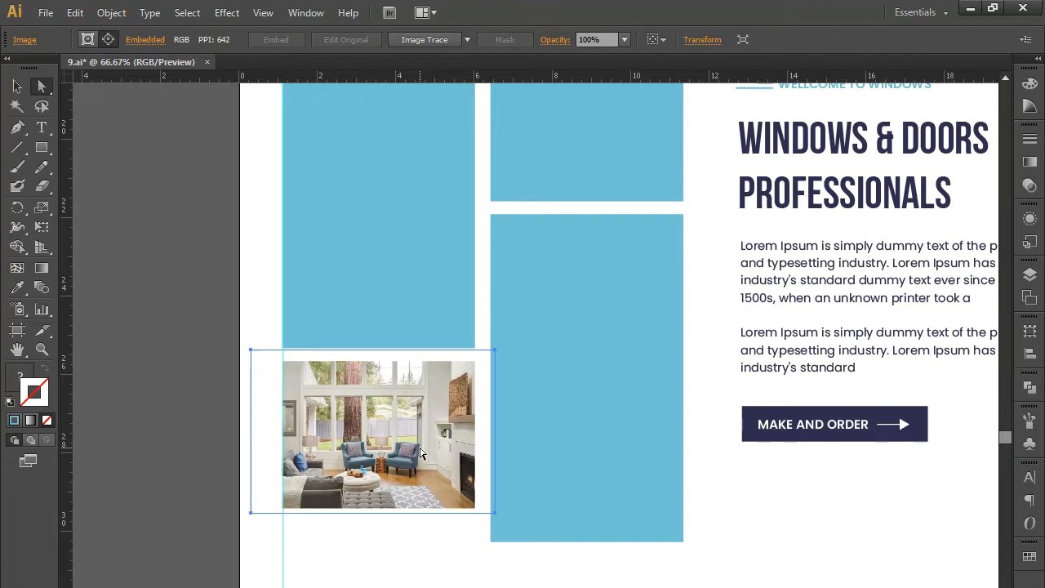
{"action": "key", "text": "ctrl+minus"}
{"action": "key", "text": "ctrl+minus"}
{"action": "left_click", "coordinate": [493, 523]}
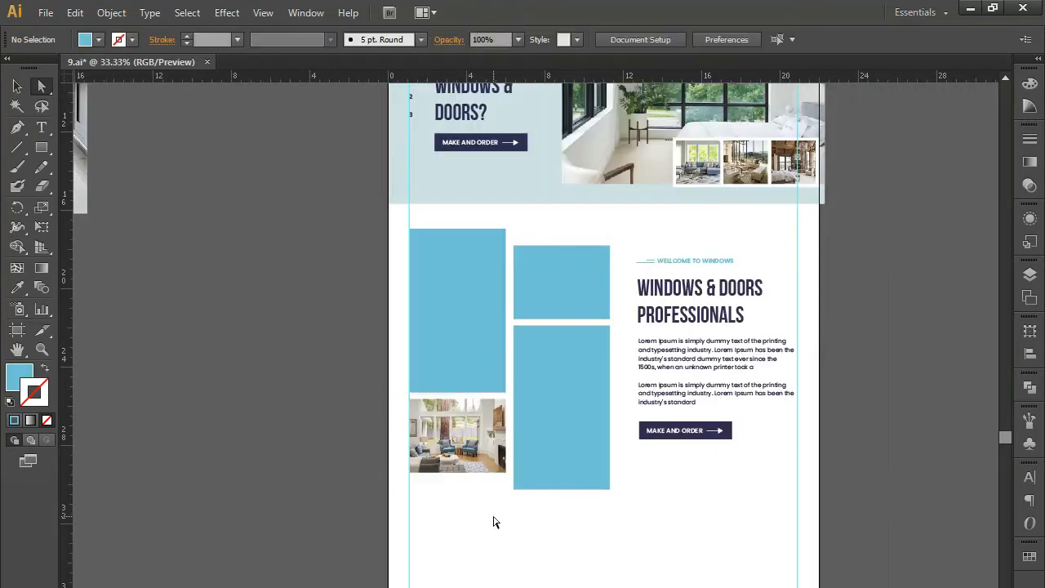
- Bring the living-room photo with the blue sofas from beside the artboard closer to the layout and scale it down
{"action": "scroll", "coordinate": [748, 398], "scroll_direction": "up", "scroll_amount": 5}
{"action": "scroll", "coordinate": [748, 398], "scroll_direction": "right", "scroll_amount": 2}
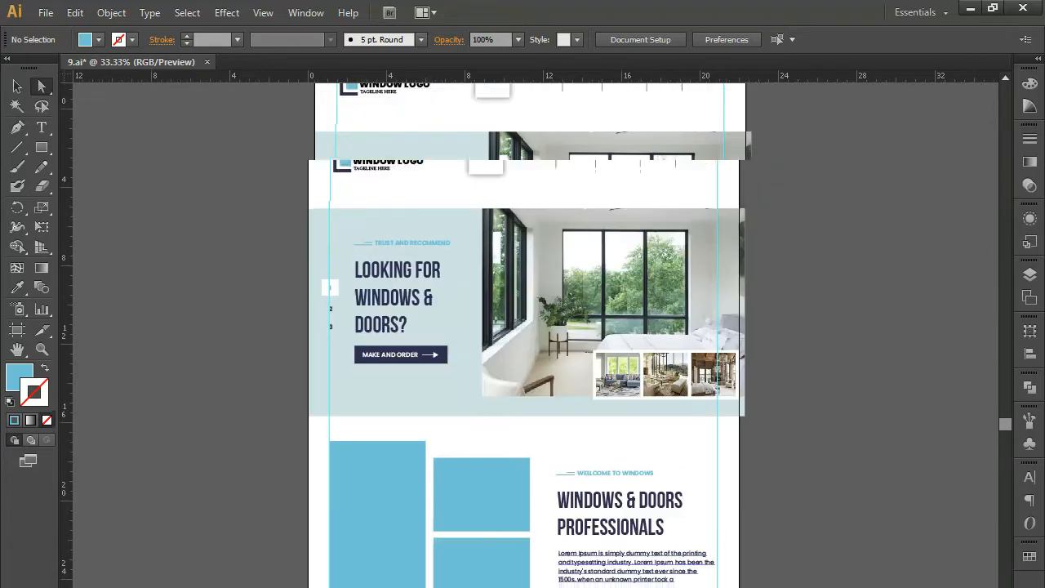
{"action": "key", "text": "ctrl+minus"}
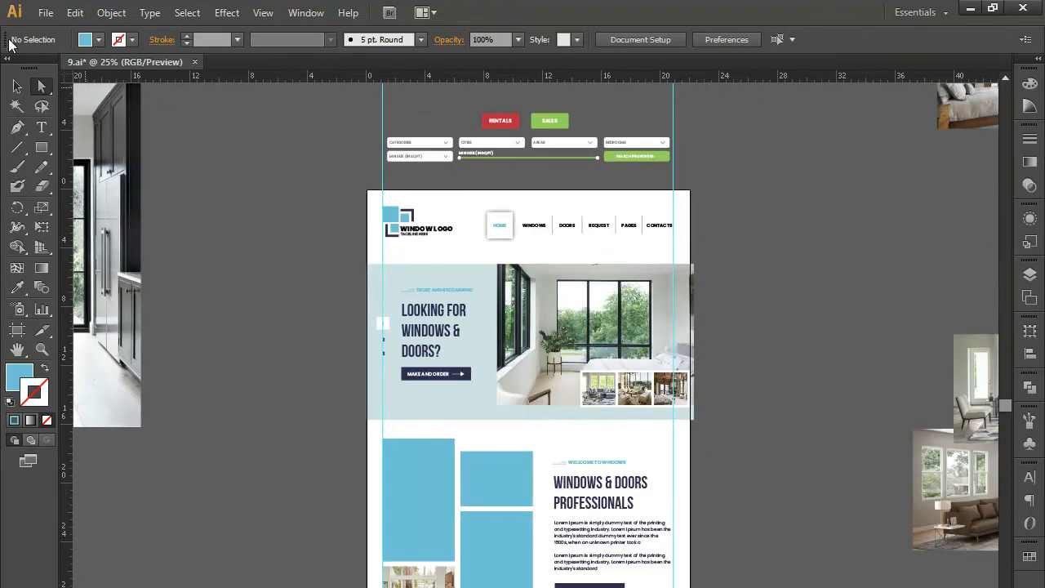
{"action": "left_click", "coordinate": [17, 87]}
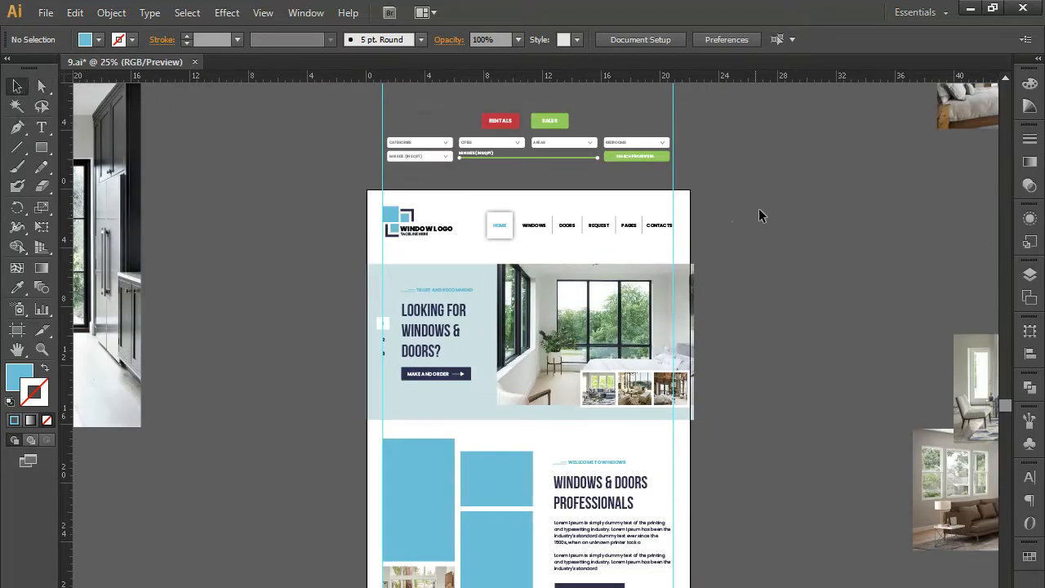
{"action": "key", "text": "ctrl+minus"}
{"action": "left_click_drag", "start_coordinate": [752, 220], "coordinate": [749, 293]}
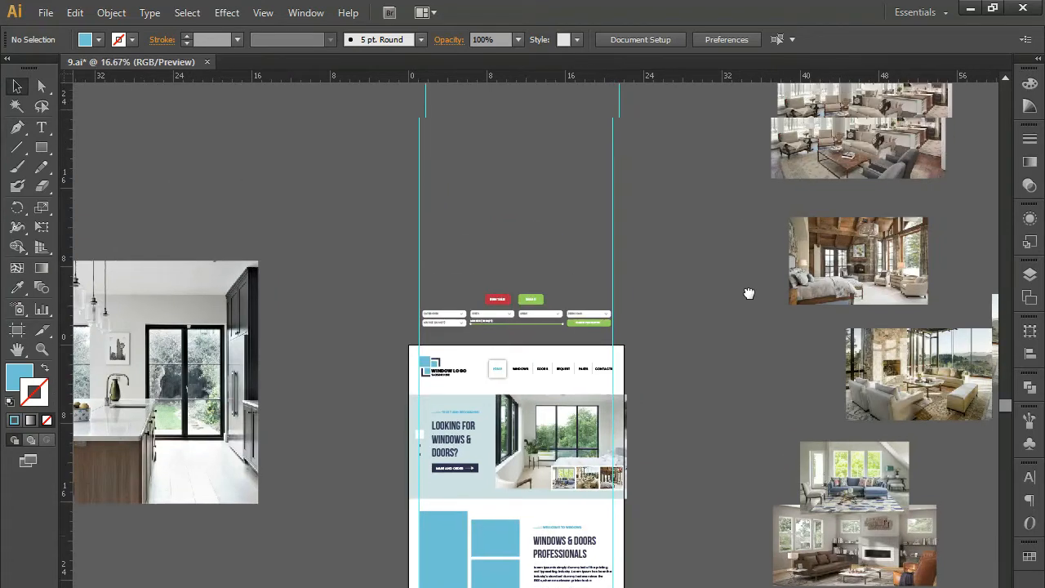
{"action": "scroll", "coordinate": [759, 237], "scroll_direction": "up", "scroll_amount": 5}
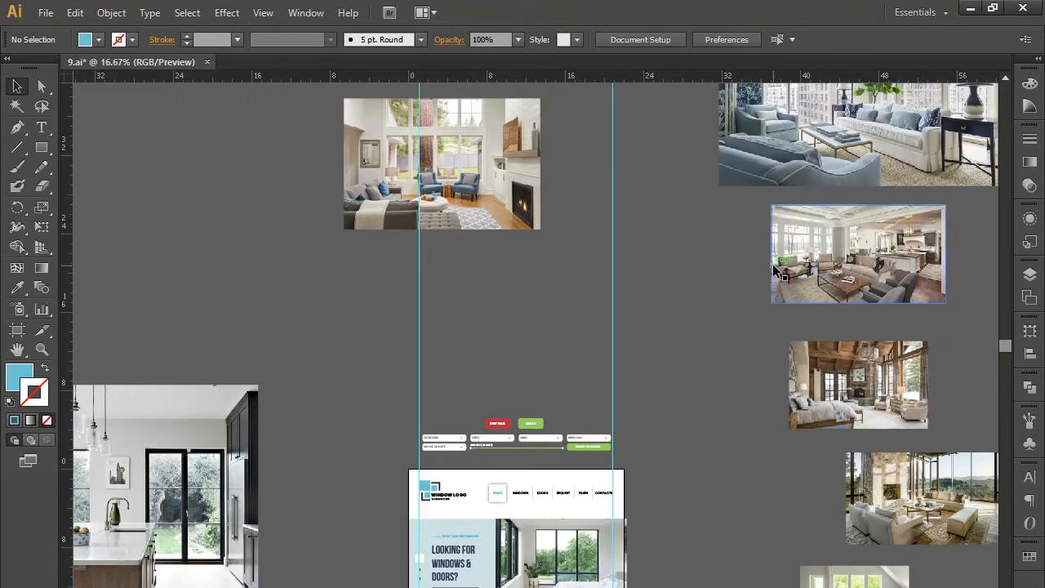
{"action": "left_click_drag", "start_coordinate": [761, 327], "coordinate": [630, 234]}
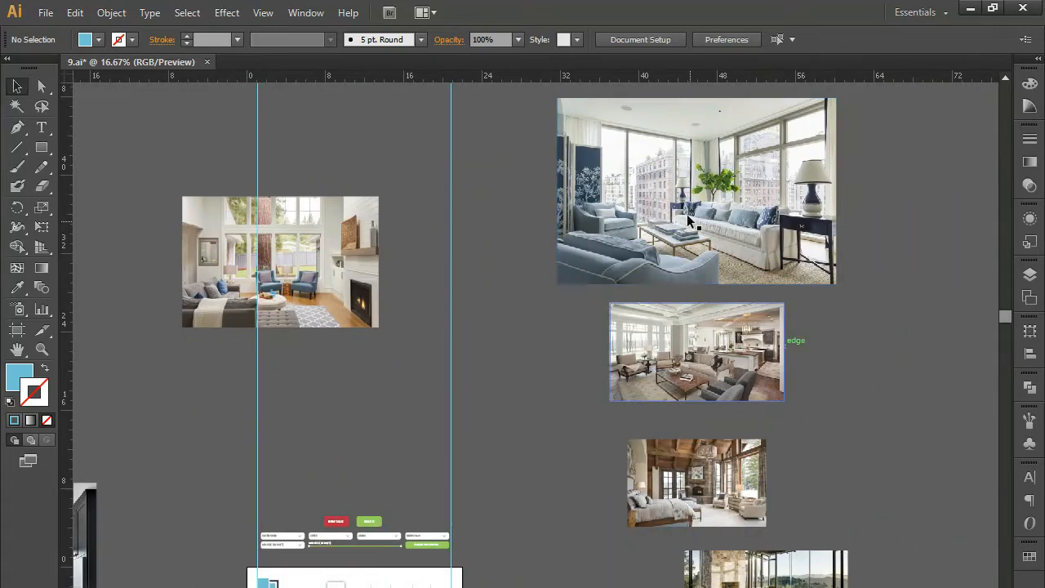
{"action": "left_click", "coordinate": [646, 275]}
{"action": "left_click_drag", "start_coordinate": [646, 271], "coordinate": [560, 395]}
{"action": "left_click_drag", "start_coordinate": [748, 265], "coordinate": [547, 392]}
- Place the blue-sofa photo behind the short rectangle of the second column and scale it to slightly larger than the rectangle
{"action": "left_click_drag", "start_coordinate": [549, 477], "coordinate": [663, 315]}
{"action": "key", "text": "ctrl+plus"}
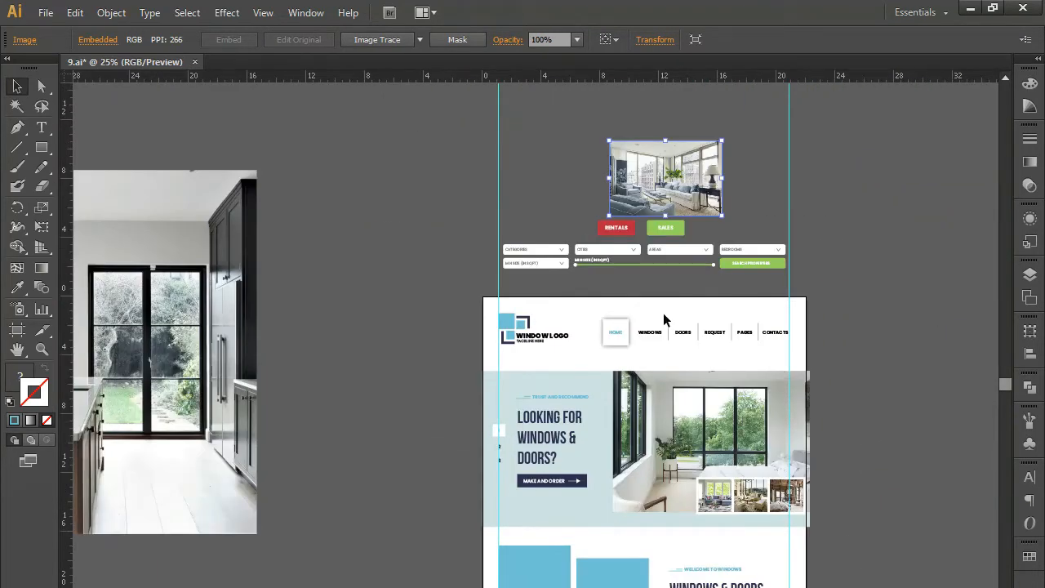
{"action": "left_click_drag", "start_coordinate": [665, 179], "coordinate": [623, 585]}
{"action": "scroll", "coordinate": [588, 441], "scroll_direction": "down", "scroll_amount": 4}
{"action": "scroll", "coordinate": [586, 439], "scroll_direction": "up", "scroll_amount": 3}
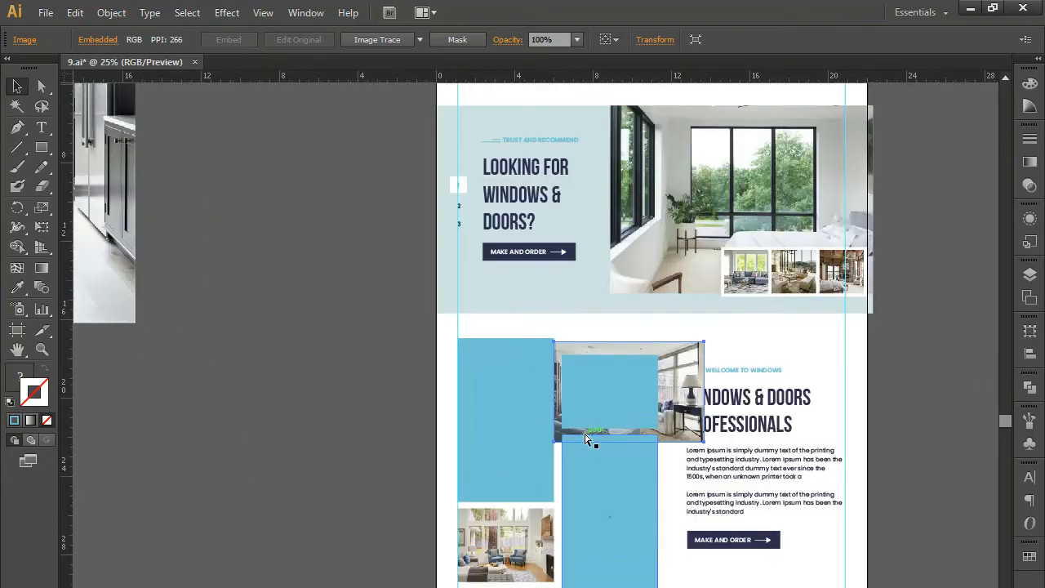
{"action": "left_click_drag", "start_coordinate": [787, 294], "coordinate": [766, 309]}
{"action": "left_click_drag", "start_coordinate": [766, 444], "coordinate": [742, 431]}
- Clip the blue-sofa photo to the short rectangle of the second column with a clipping mask
{"action": "left_click", "coordinate": [655, 336], "text": "shift"}
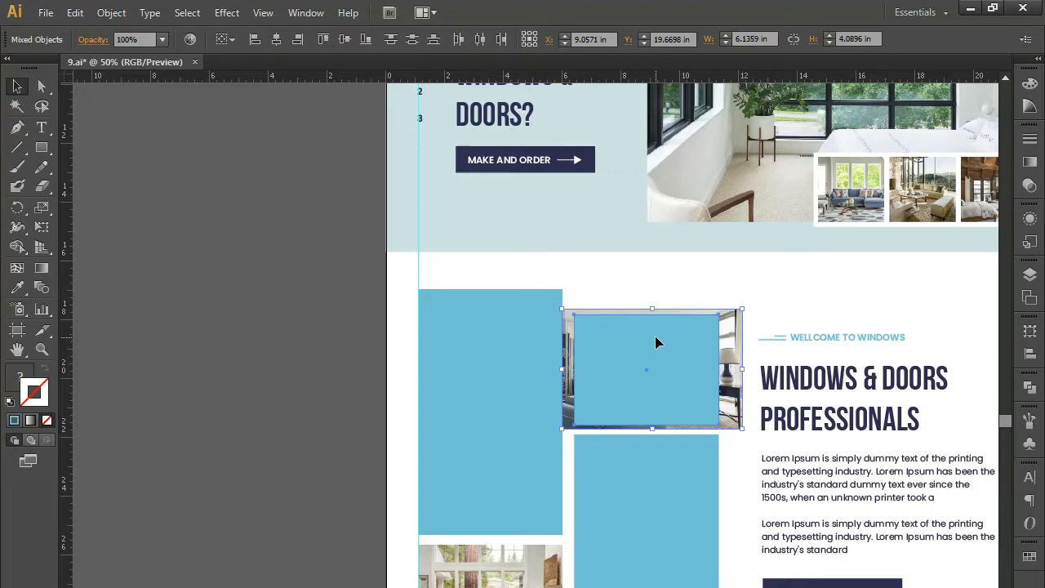
{"action": "right_click", "coordinate": [656, 337]}
{"action": "left_click", "coordinate": [710, 433]}
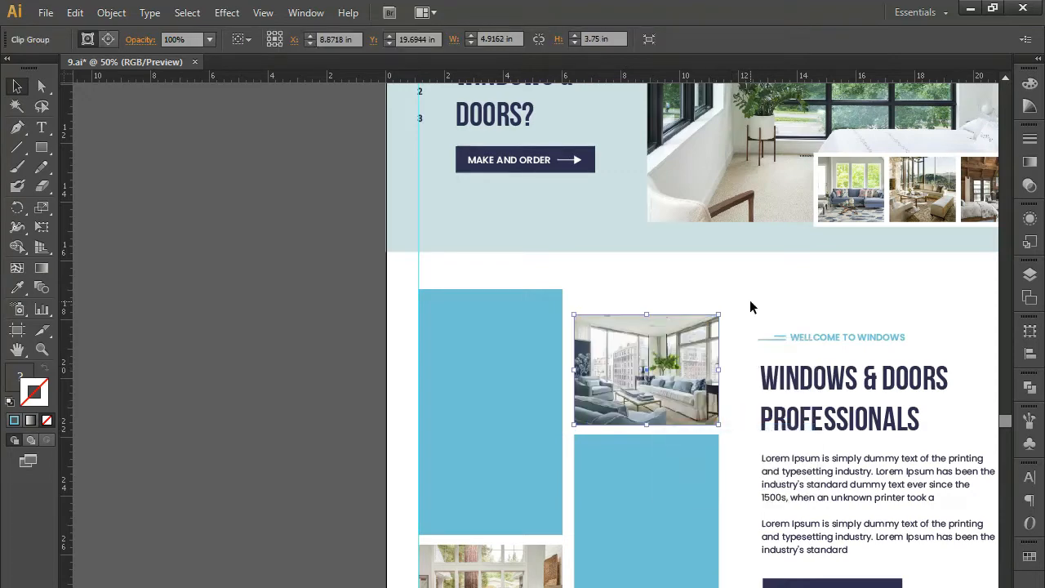
- Bring the brown-sofa living-room photo from beside the artboard behind the first column's tall rectangle and scale it slightly taller than the rectangle
{"action": "left_click", "coordinate": [750, 299]}
{"action": "key", "text": "ctrl+minus"}
{"action": "key", "text": "ctrl+minus"}
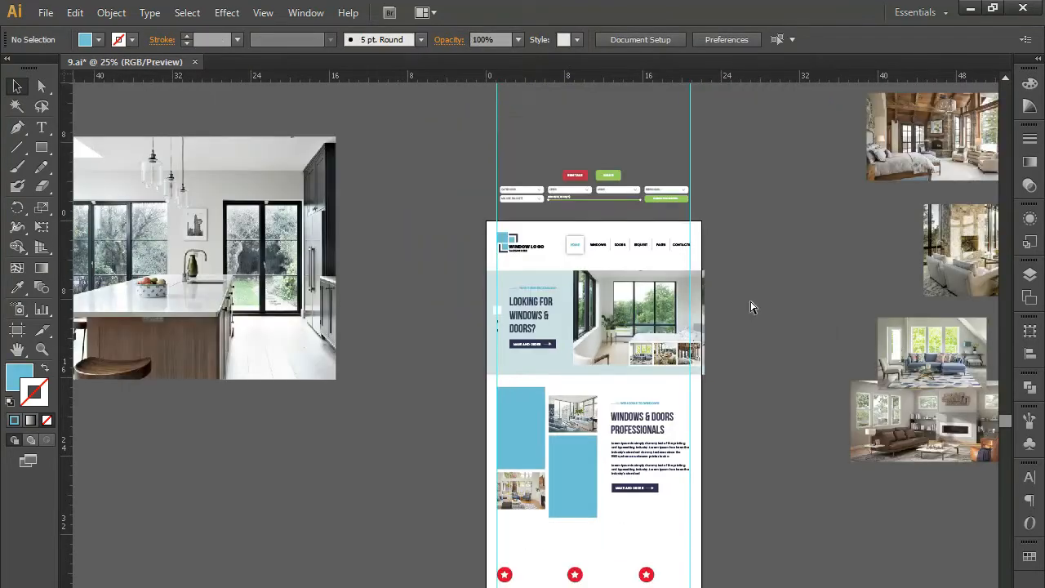
{"action": "left_click_drag", "start_coordinate": [565, 282], "coordinate": [485, 519]}
{"action": "left_click_drag", "start_coordinate": [598, 254], "coordinate": [600, 499]}
{"action": "left_click_drag", "start_coordinate": [721, 411], "coordinate": [427, 290]}
{"action": "left_click_drag", "start_coordinate": [566, 417], "coordinate": [647, 329]}
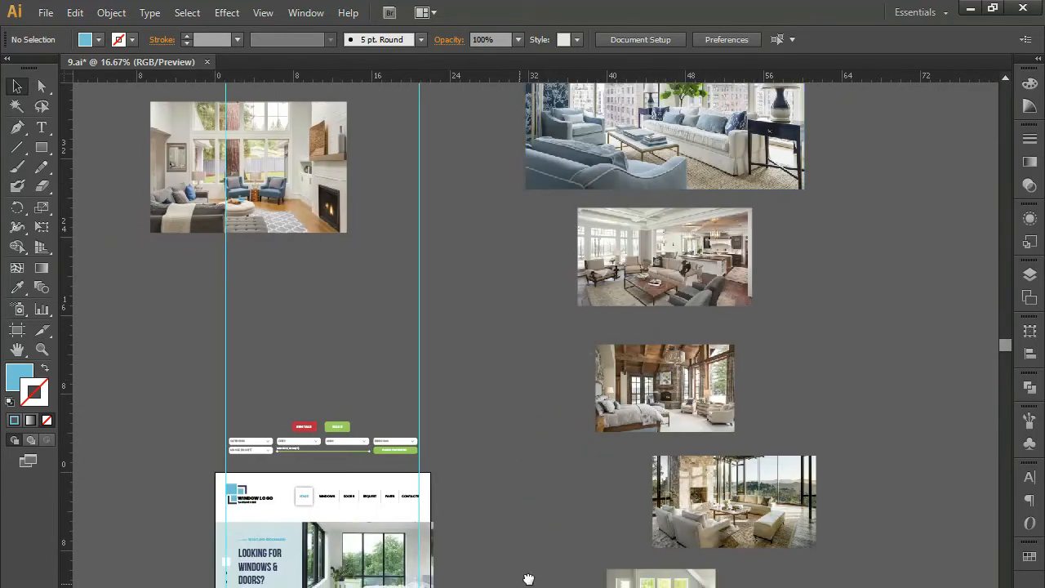
{"action": "left_click_drag", "start_coordinate": [522, 582], "coordinate": [602, 503]}
{"action": "left_click", "coordinate": [748, 582]}
{"action": "left_click_drag", "start_coordinate": [639, 556], "coordinate": [579, 460]}
{"action": "key", "text": "ctrl+equal"}
{"action": "left_click_drag", "start_coordinate": [482, 532], "coordinate": [575, 402]}
{"action": "left_click_drag", "start_coordinate": [458, 548], "coordinate": [530, 423]}
{"action": "left_click_drag", "start_coordinate": [501, 466], "coordinate": [619, 338]}
{"action": "left_click_drag", "start_coordinate": [925, 109], "coordinate": [558, 411]}
{"action": "left_click_drag", "start_coordinate": [692, 463], "coordinate": [708, 468]}
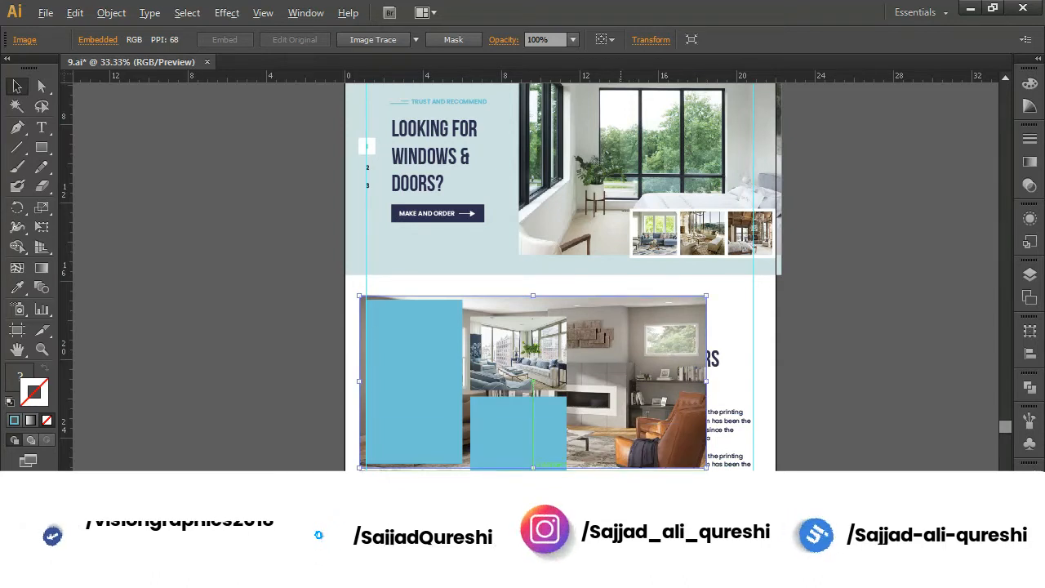
- Duplicate the brown-sofa photo below the grid and clip the original to the tall rectangle of the first column with a clipping mask
{"action": "left_click_drag", "start_coordinate": [349, 293], "coordinate": [390, 343]}
{"action": "right_click", "coordinate": [390, 343]}
{"action": "left_click", "coordinate": [460, 435]}
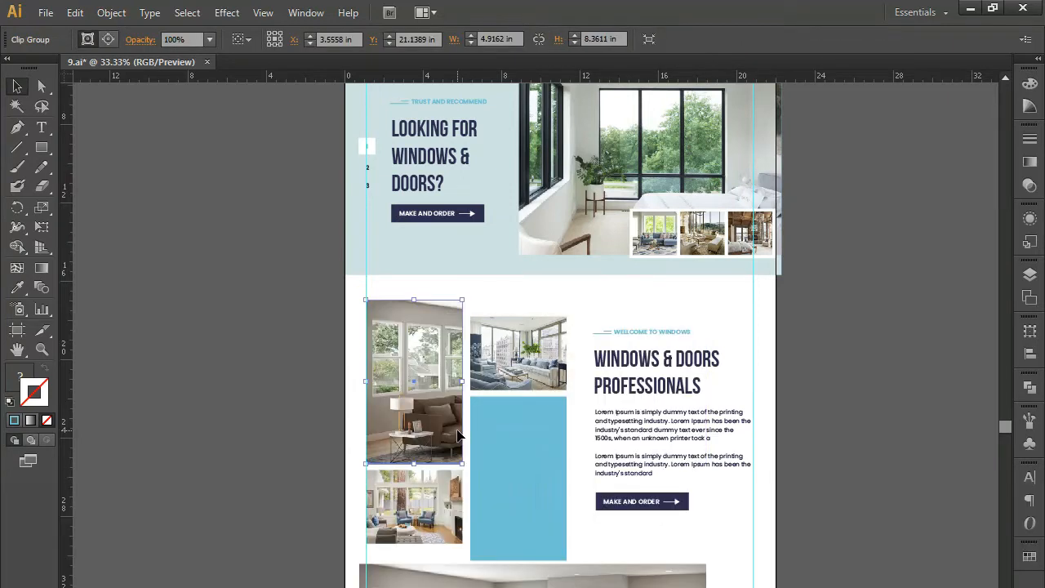
- Shift the brown-sofa photo slightly left inside its clipping mask to adjust the crop, and deselect it
{"action": "key", "text": "a"}
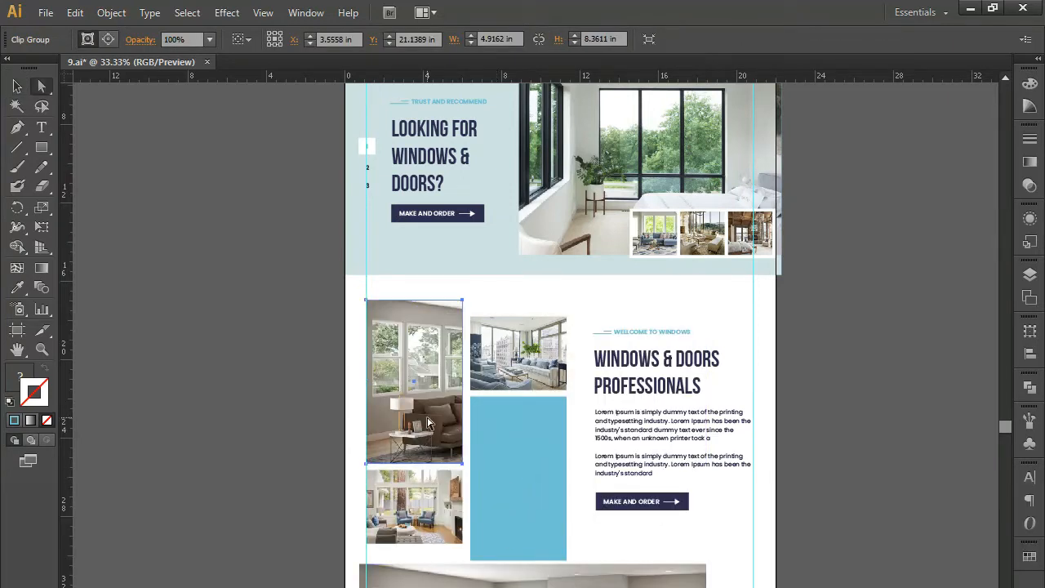
{"action": "left_click", "coordinate": [455, 381]}
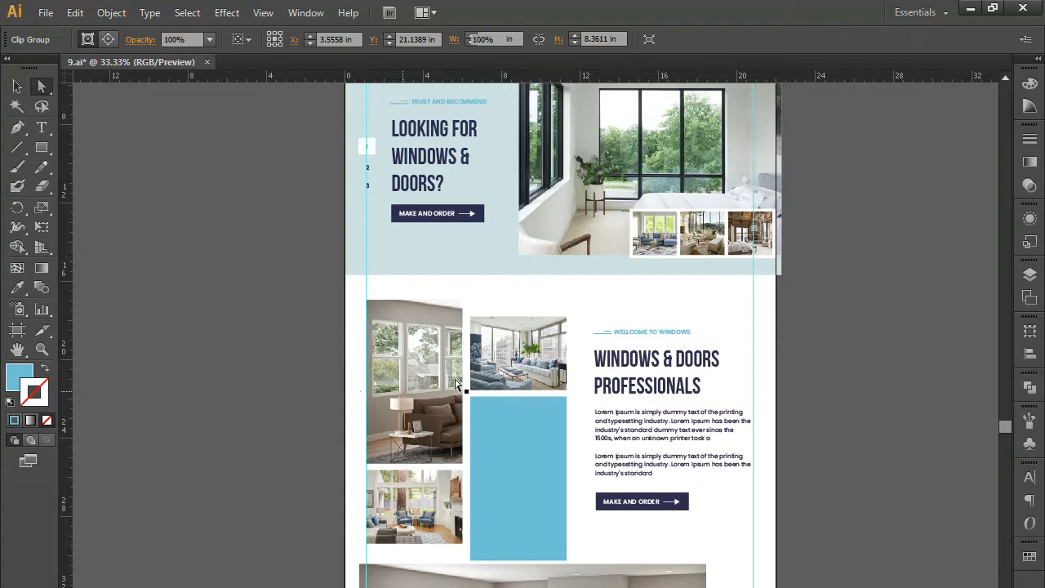
{"action": "key", "text": "shift+Left"}
{"action": "key", "text": "shift+Left"}
{"action": "key", "text": "shift+Left"}
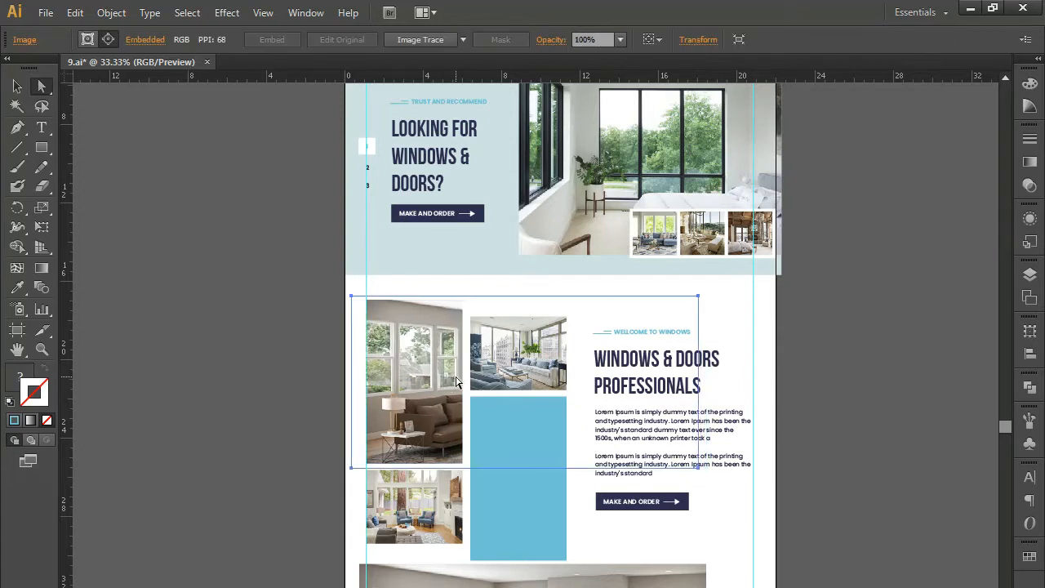
{"action": "left_click", "coordinate": [216, 429]}
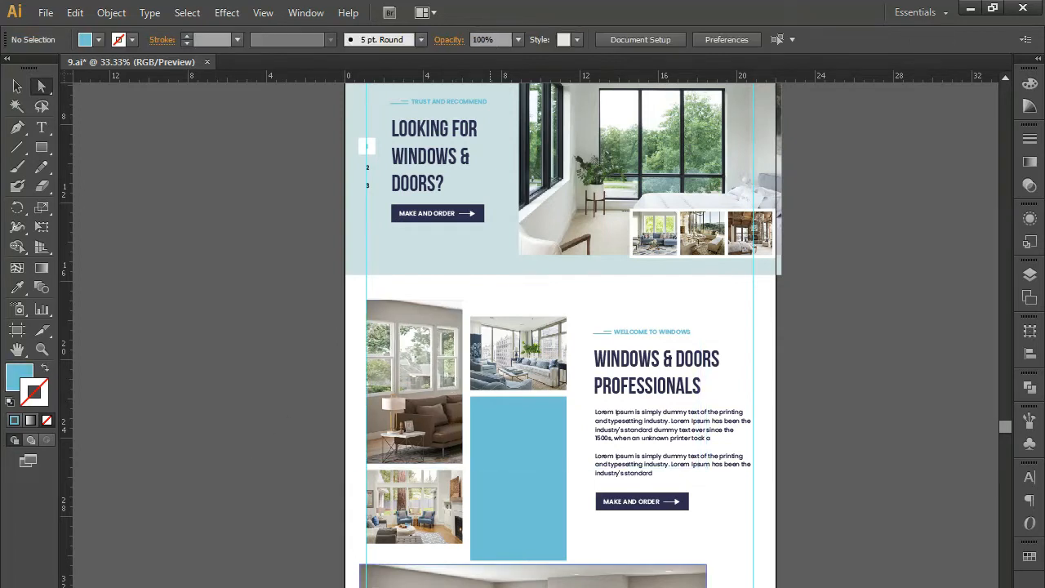
{"action": "left_click", "coordinate": [17, 86]}
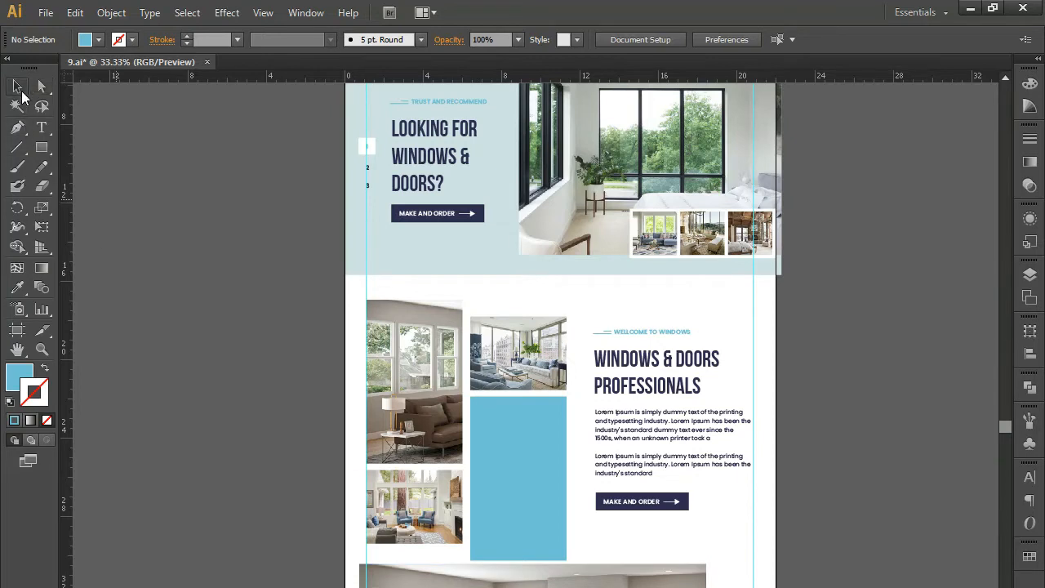
- Place the photo copy behind the tall rectangle of the second column with its leather-armchair side showing, and clip it to that rectangle
{"action": "left_click_drag", "start_coordinate": [515, 582], "coordinate": [411, 468]}
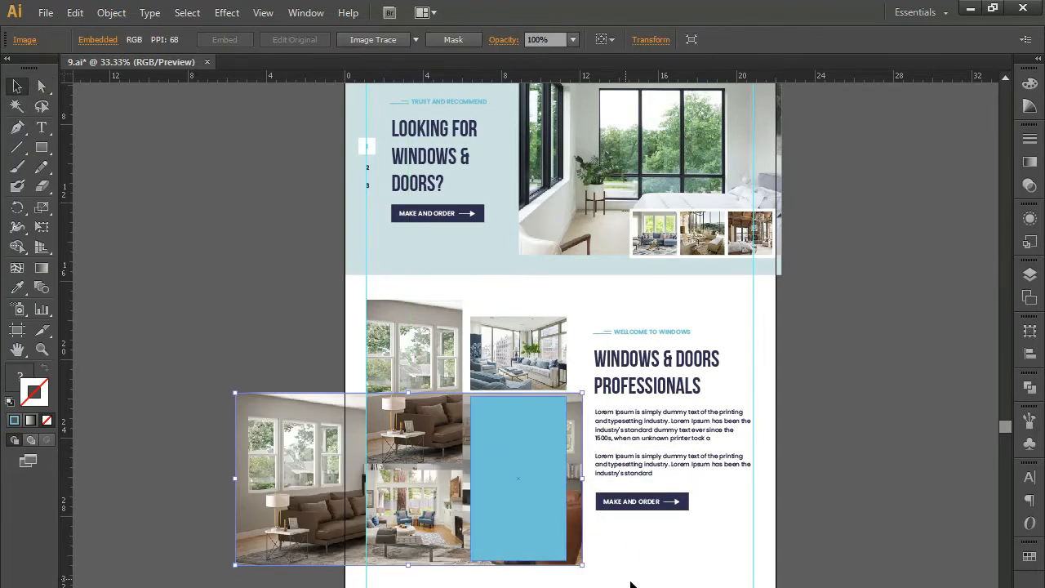
{"action": "left_click", "coordinate": [548, 575]}
{"action": "left_click_drag", "start_coordinate": [524, 524], "coordinate": [525, 523]}
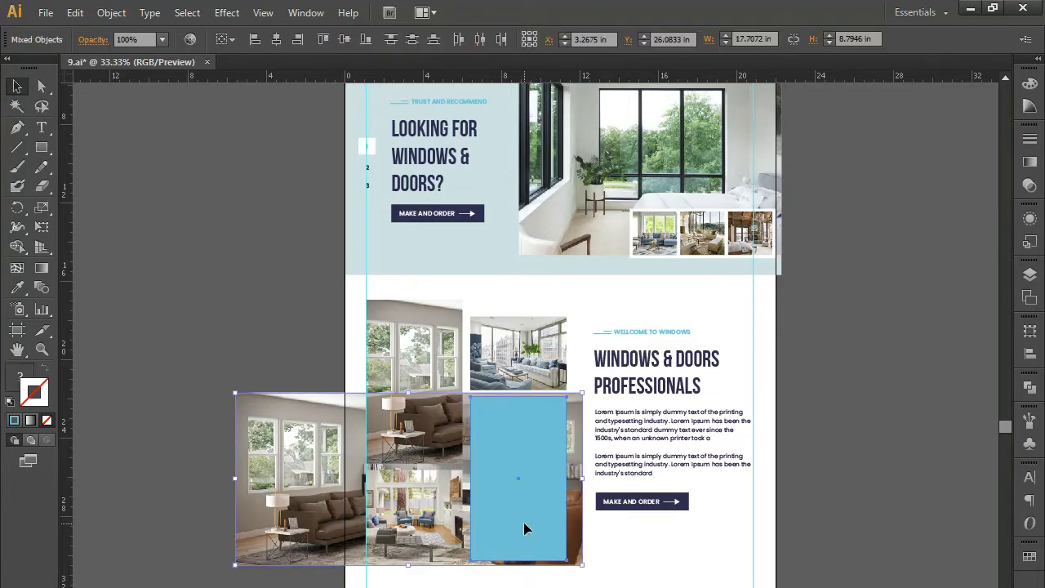
{"action": "right_click", "coordinate": [518, 496]}
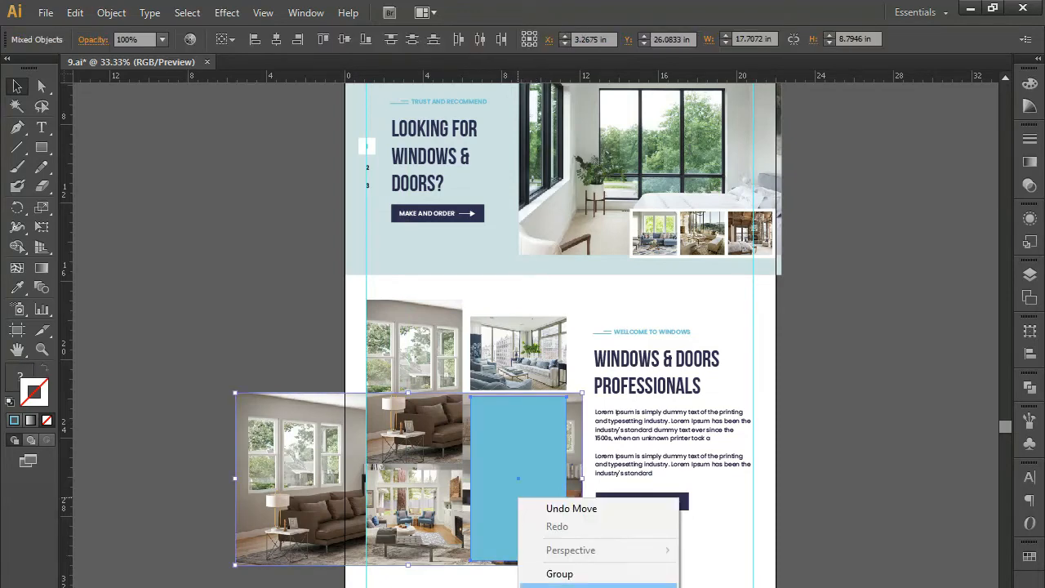
{"action": "left_click", "coordinate": [598, 586]}
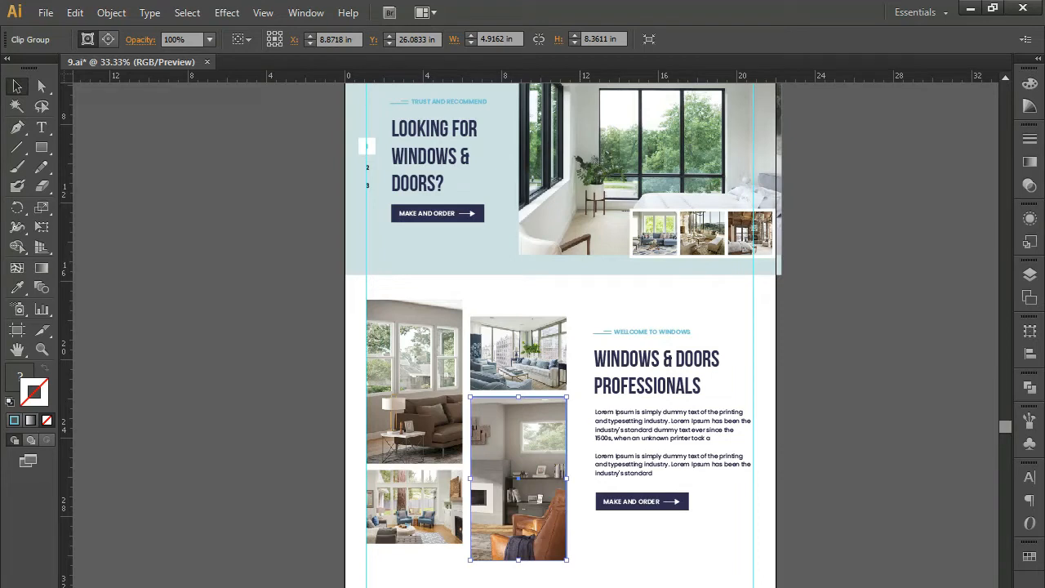
- Shift the leather-armchair photo slightly left inside its clipping mask and deselect it
{"action": "key", "text": "a"}
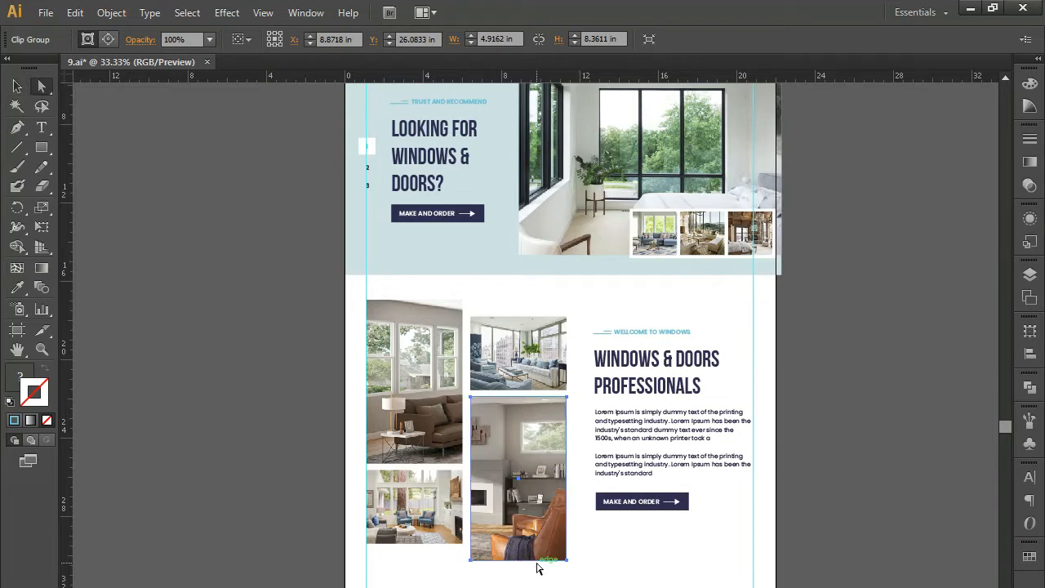
{"action": "left_click", "coordinate": [525, 537]}
{"action": "key", "text": "shift+Left"}
{"action": "key", "text": "shift+Left"}
{"action": "key", "text": "shift+Left"}
{"action": "key", "text": "shift+Left"}
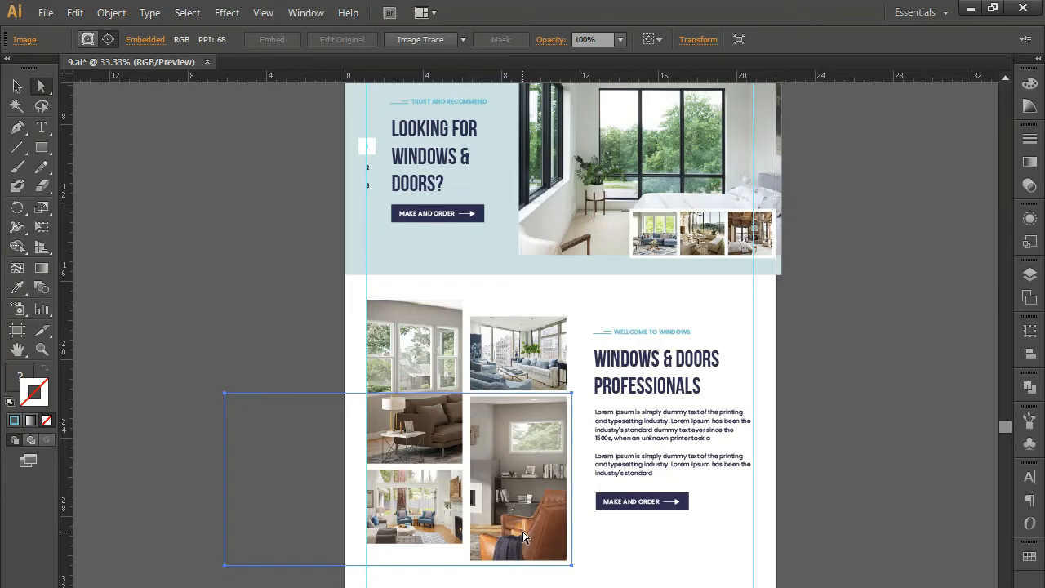
{"action": "key", "text": "ctrl+shift+a"}
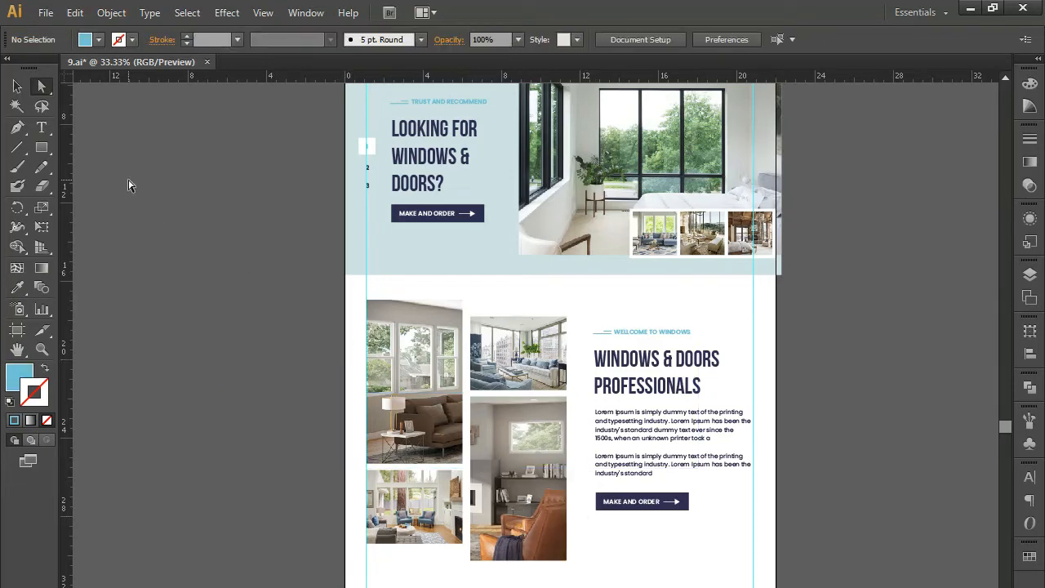
{"action": "left_click", "coordinate": [17, 87]}
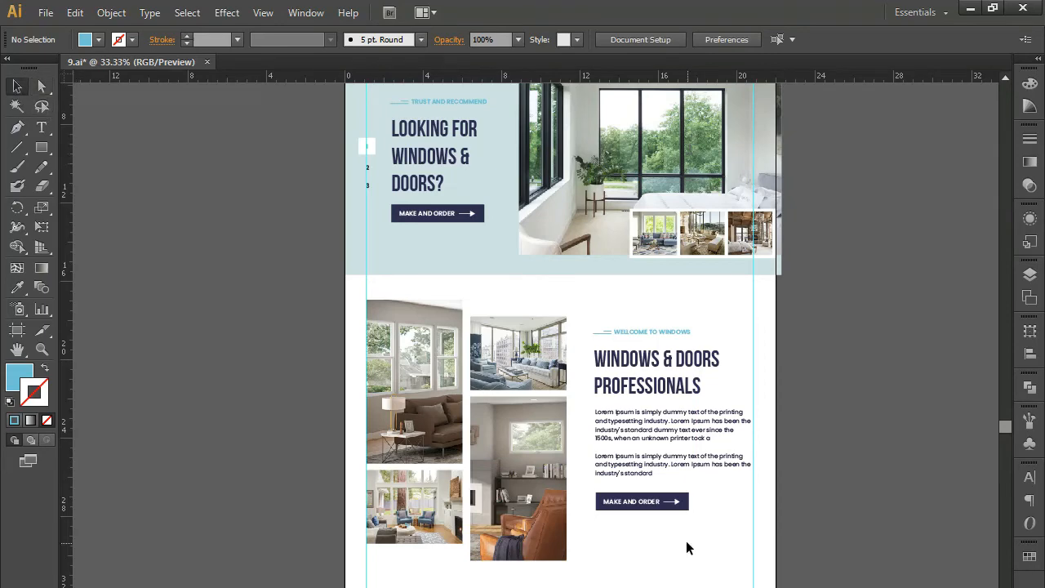
- Move the welcome section's paragraphs and button down to make room for a third heading line
{"action": "key", "text": "ctrl+plus"}
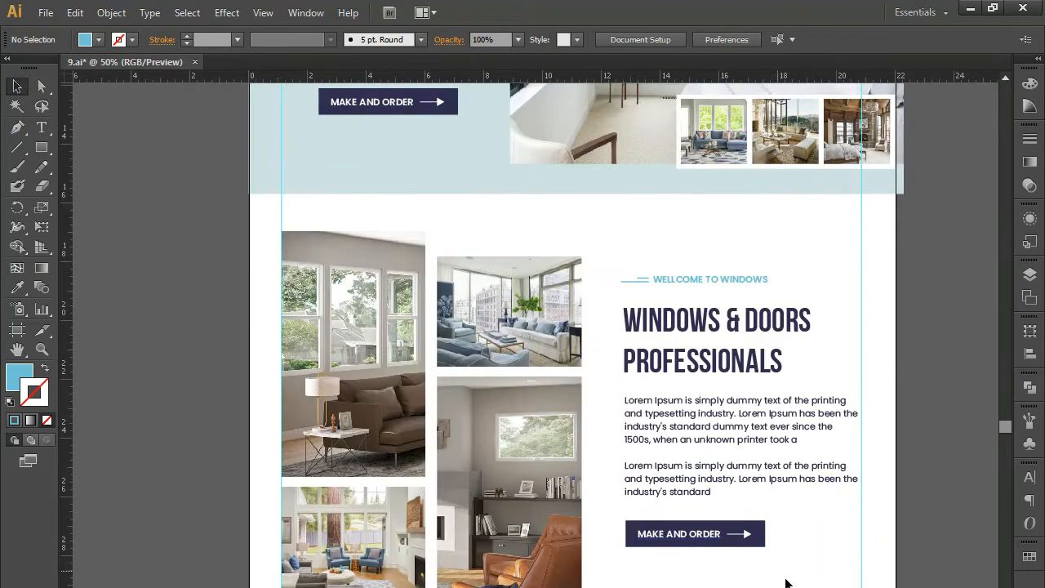
{"action": "left_click", "coordinate": [630, 400]}
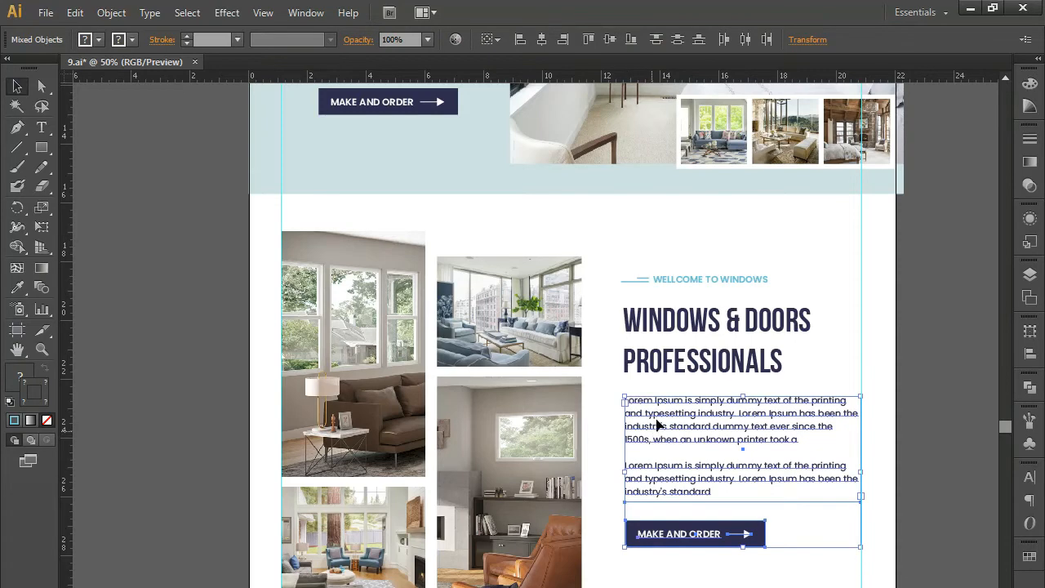
{"action": "left_click_drag", "start_coordinate": [656, 439], "coordinate": [659, 496]}
- Break the welcome heading before DOORS so it runs over three lines: WINDOWS &, DOORS, PROFESSIONALS
{"action": "key", "text": "a"}
{"action": "left_click", "coordinate": [738, 327]}
{"action": "double_click", "coordinate": [748, 325]}
{"action": "triple_click", "coordinate": [748, 325]}
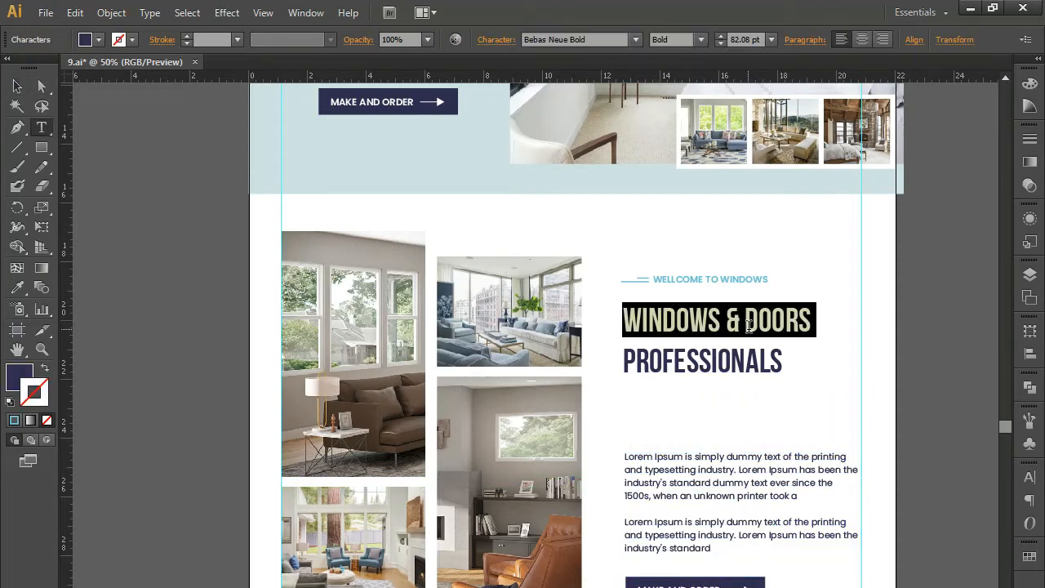
{"action": "left_click", "coordinate": [750, 325]}
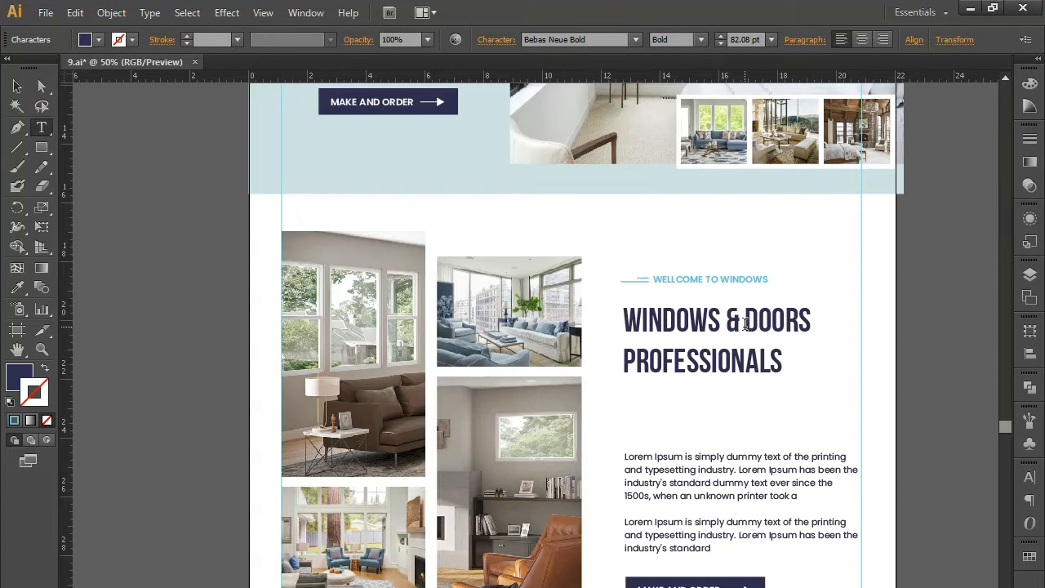
{"action": "key", "text": "BackSpace"}
{"action": "key", "text": "Return"}
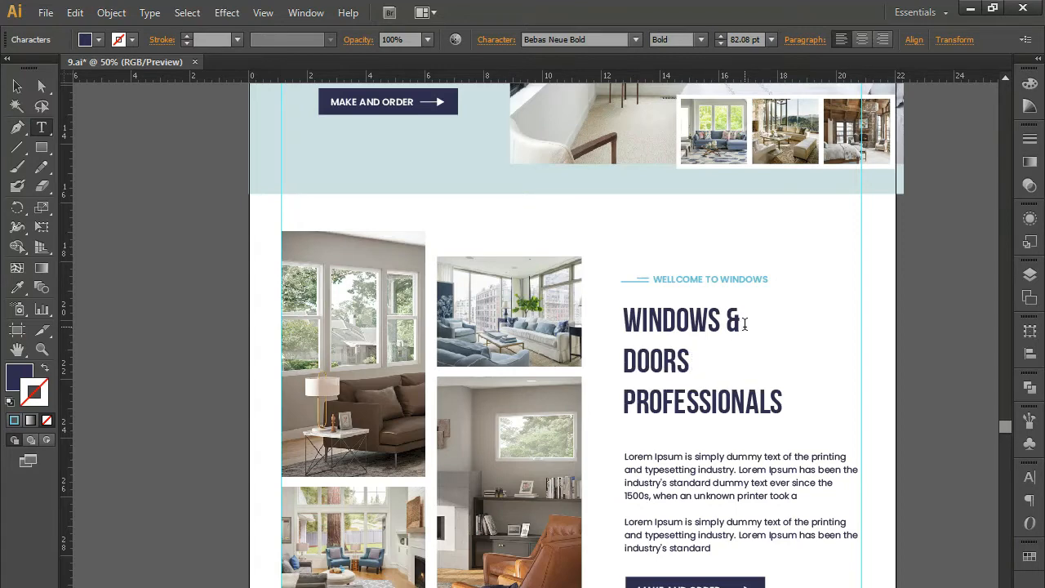
{"action": "left_click", "coordinate": [17, 87]}
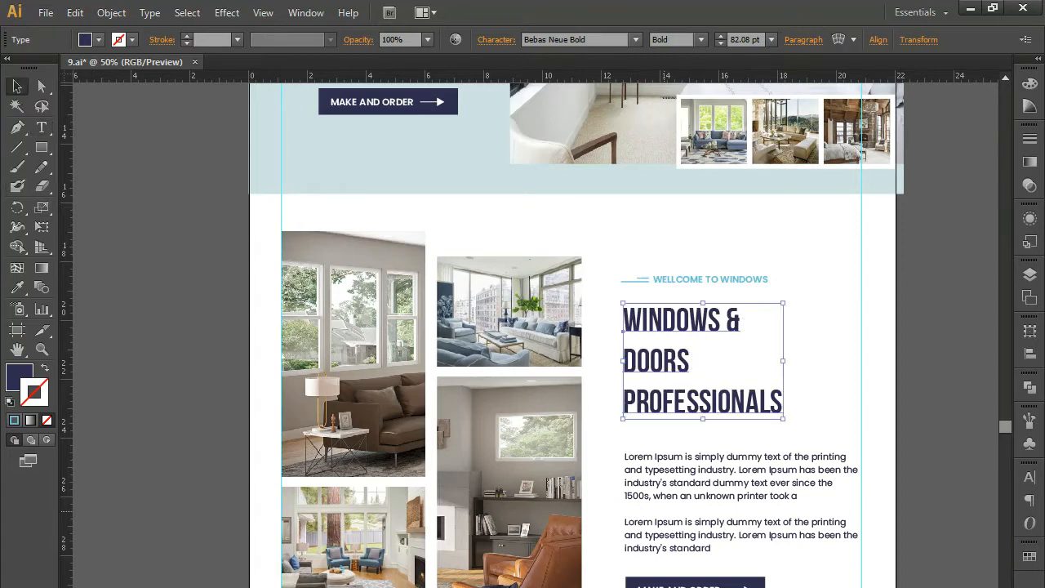
- Nudge the welcome paragraphs and button up slightly to tighten the gap under the heading, and deselect them
{"action": "left_click", "coordinate": [640, 477]}
{"action": "key", "text": "shift+Up"}
{"action": "key", "text": "shift+Up"}
{"action": "key", "text": "shift+Up"}
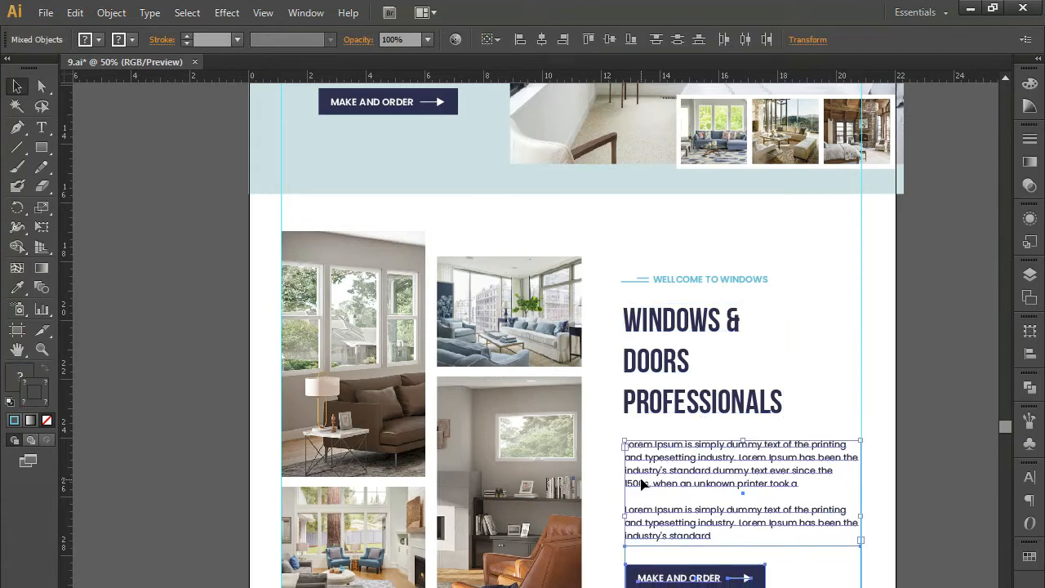
{"action": "left_click", "coordinate": [667, 556]}
- Delete the leftover medical service blocks with red star icons below the welcome section
{"action": "key", "text": "ctrl+minus"}
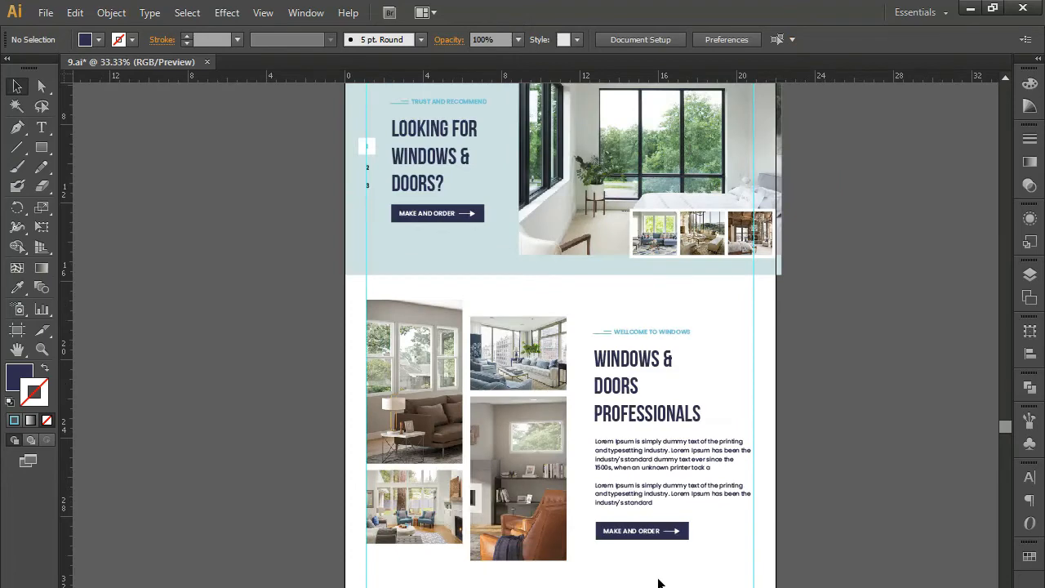
{"action": "scroll", "coordinate": [660, 569], "scroll_direction": "down", "scroll_amount": 2}
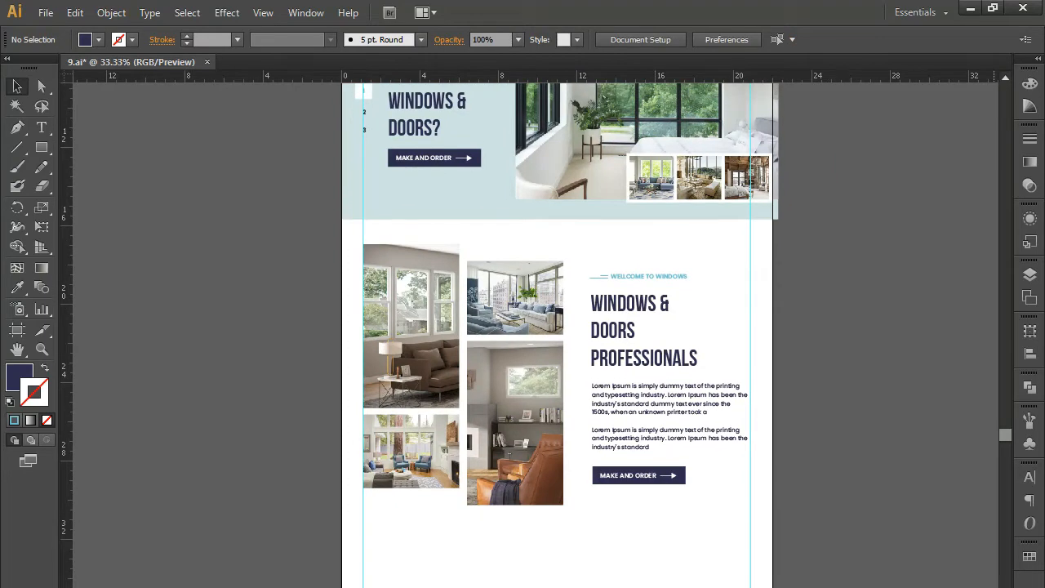
{"action": "scroll", "coordinate": [807, 481], "scroll_direction": "down", "scroll_amount": 4}
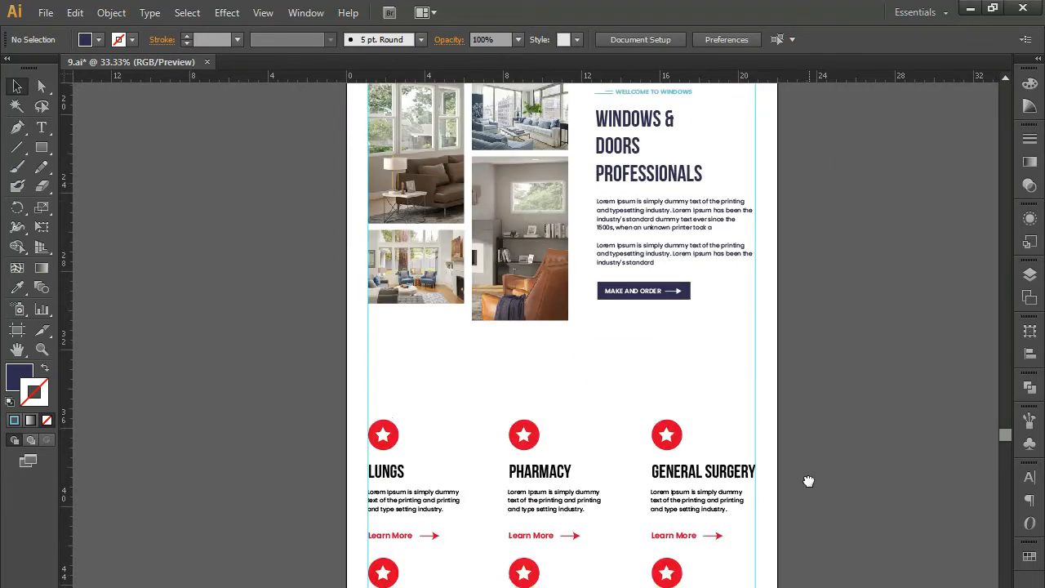
{"action": "left_click_drag", "start_coordinate": [346, 412], "coordinate": [761, 573]}
{"action": "key", "text": "Delete"}
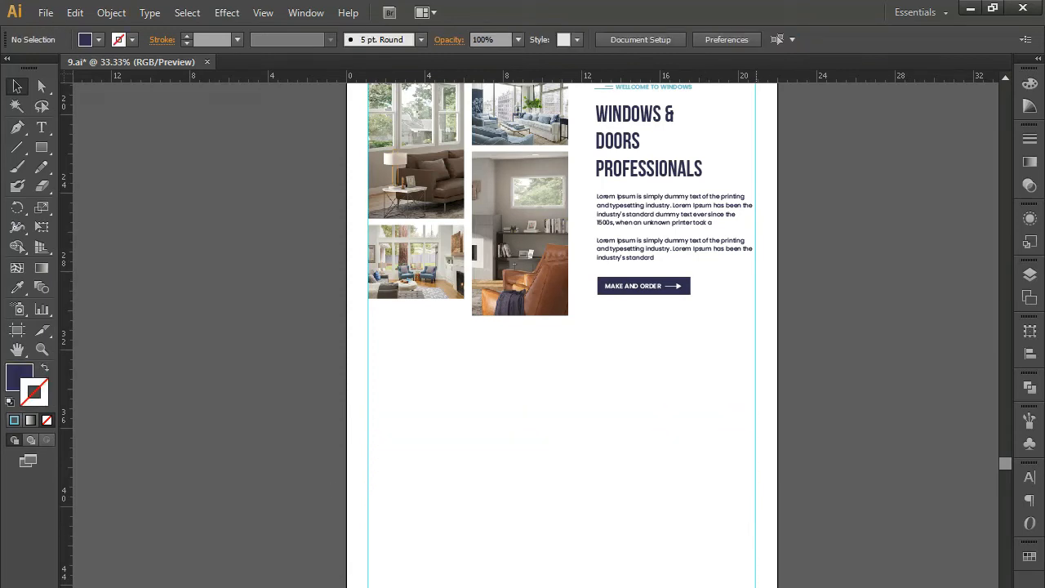
- Duplicate the welcome section's tagline, line ornament and heading into the empty area below the photo grid
{"action": "left_click_drag", "start_coordinate": [662, 455], "coordinate": [678, 519]}
{"action": "left_click_drag", "start_coordinate": [599, 154], "coordinate": [549, 518]}
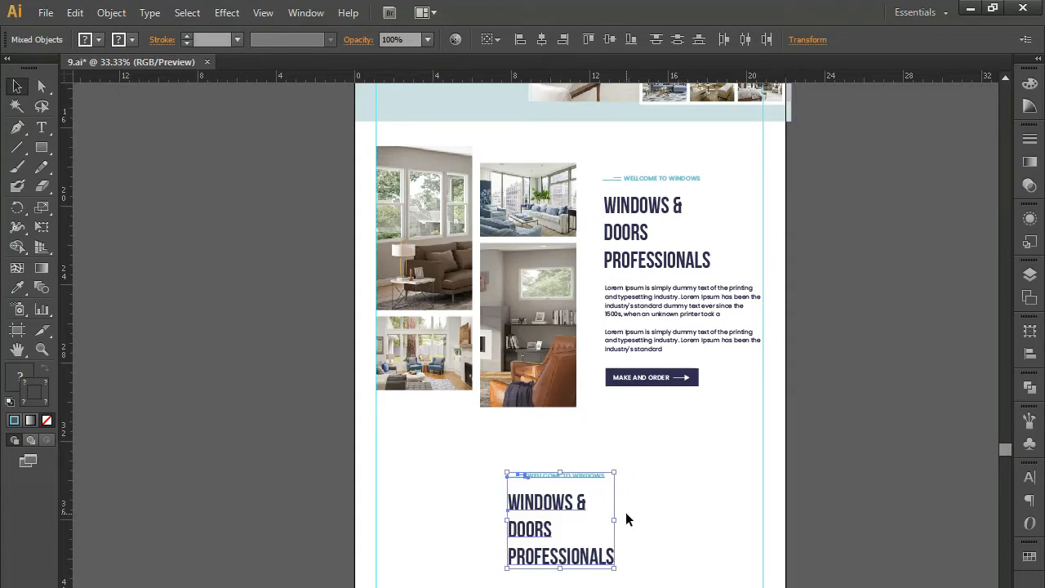
{"action": "left_click", "coordinate": [664, 511]}
- Group the copied tagline's two ornament lines, rotate them to vertical and centre them above the tagline
{"action": "key", "text": "ctrl+="}
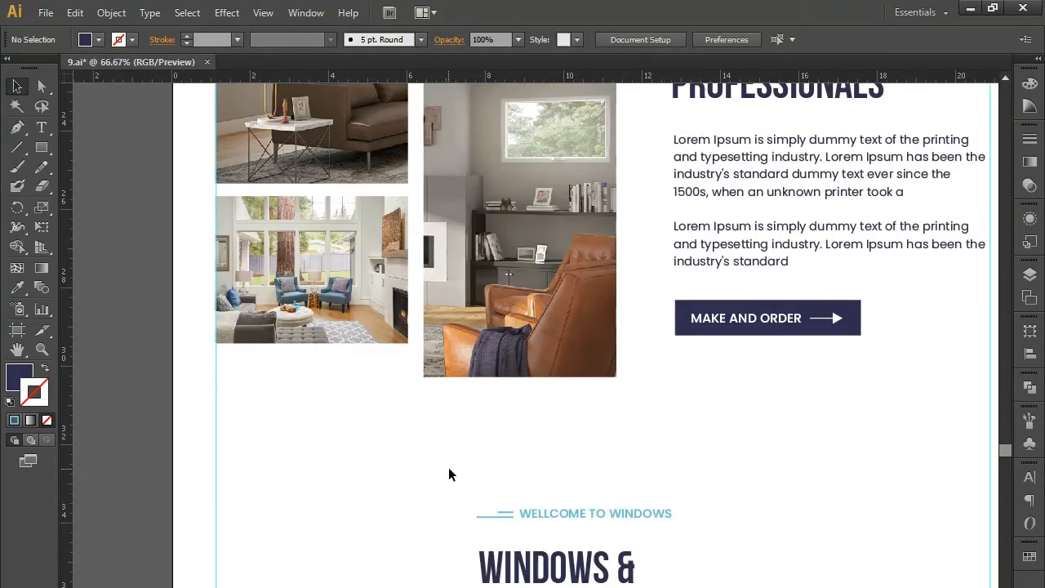
{"action": "left_click_drag", "start_coordinate": [499, 535], "coordinate": [502, 535]}
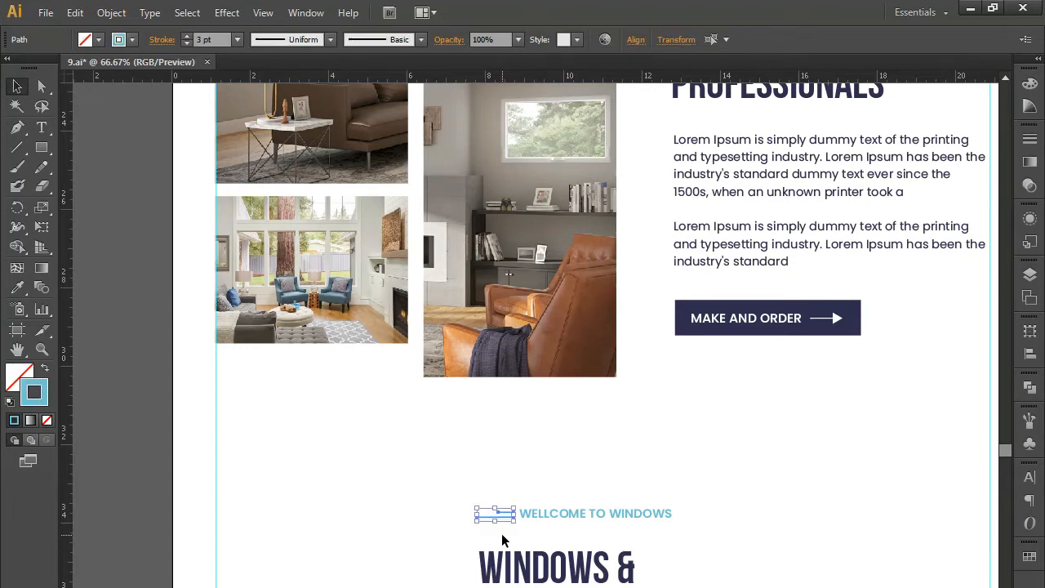
{"action": "key", "text": "ctrl+g"}
{"action": "left_click_drag", "start_coordinate": [518, 508], "coordinate": [586, 490]}
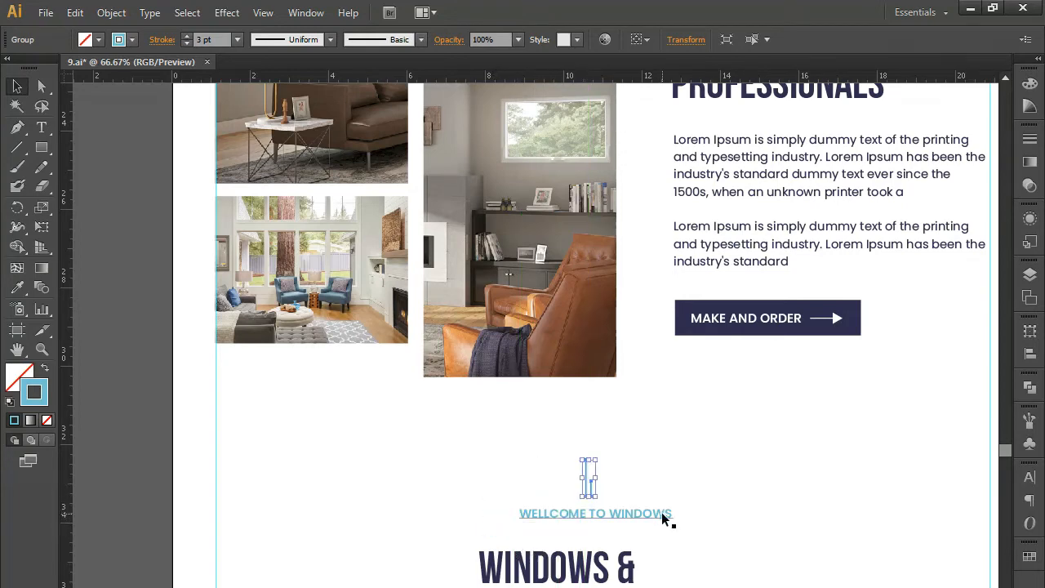
{"action": "key", "text": "shift+Right"}
{"action": "key", "text": "shift+Right"}
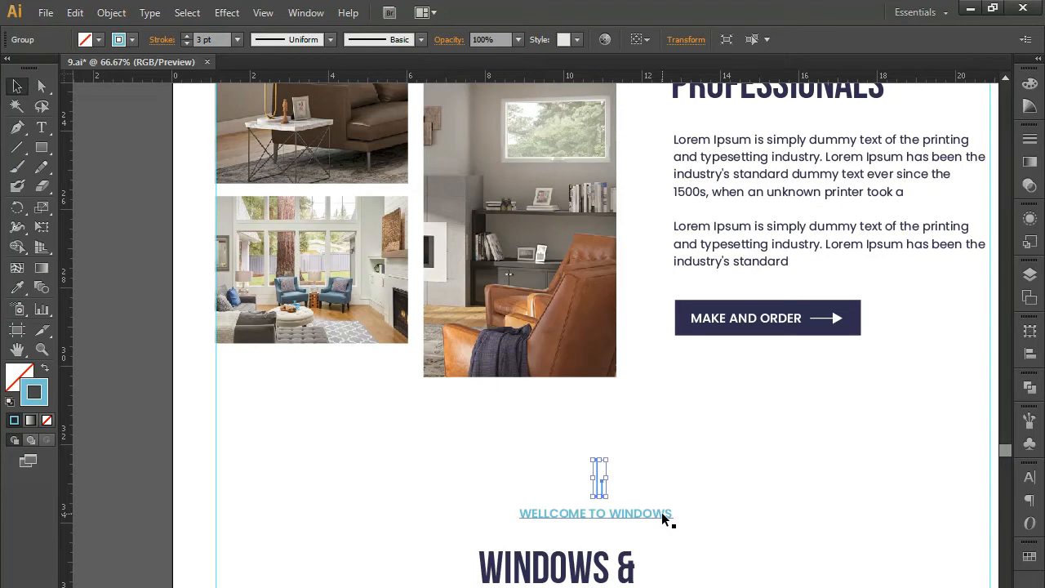
{"action": "key", "text": "Left"}
{"action": "key", "text": "Left"}
{"action": "key", "text": "Left"}
{"action": "key", "text": "Left"}
{"action": "key", "text": "Left"}
{"action": "key", "text": "Left"}
- Move the vertical line ornament and its tagline together to the right, centring them on the page
{"action": "left_click", "coordinate": [662, 513], "text": "shift"}
{"action": "key", "text": "ctrl+minus"}
{"action": "key", "text": "shift+Right"}
{"action": "key", "text": "shift+Right"}
{"action": "key", "text": "shift+Right"}
{"action": "left_click", "coordinate": [692, 559]}
- Replace the copied heading's text below the photo grid with "EXPLORE OUR MAIN SERVICES"
{"action": "double_click", "coordinate": [581, 545]}
{"action": "key", "text": "ctrl+a"}
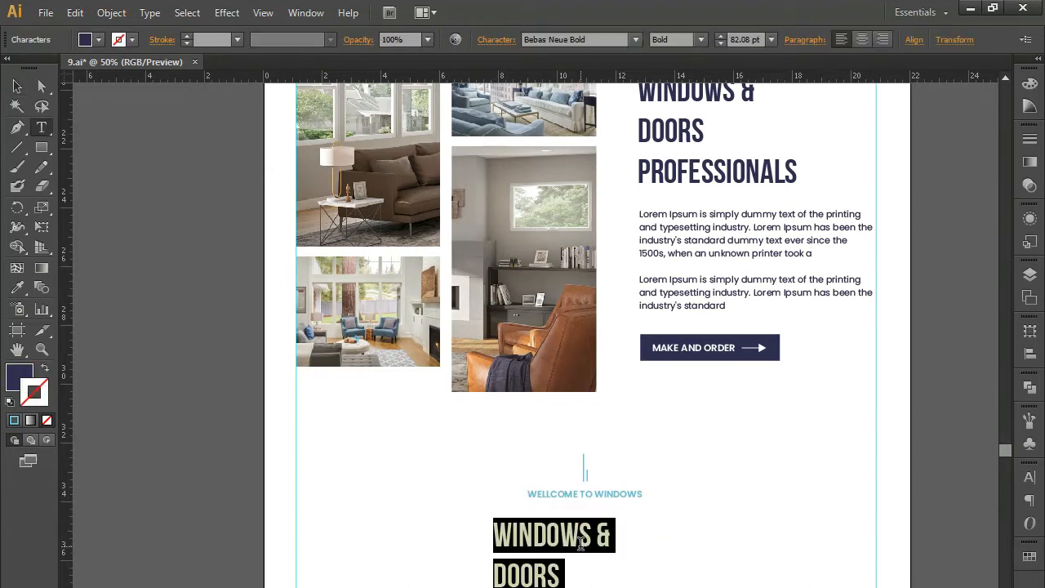
{"action": "type", "text": "EX"}
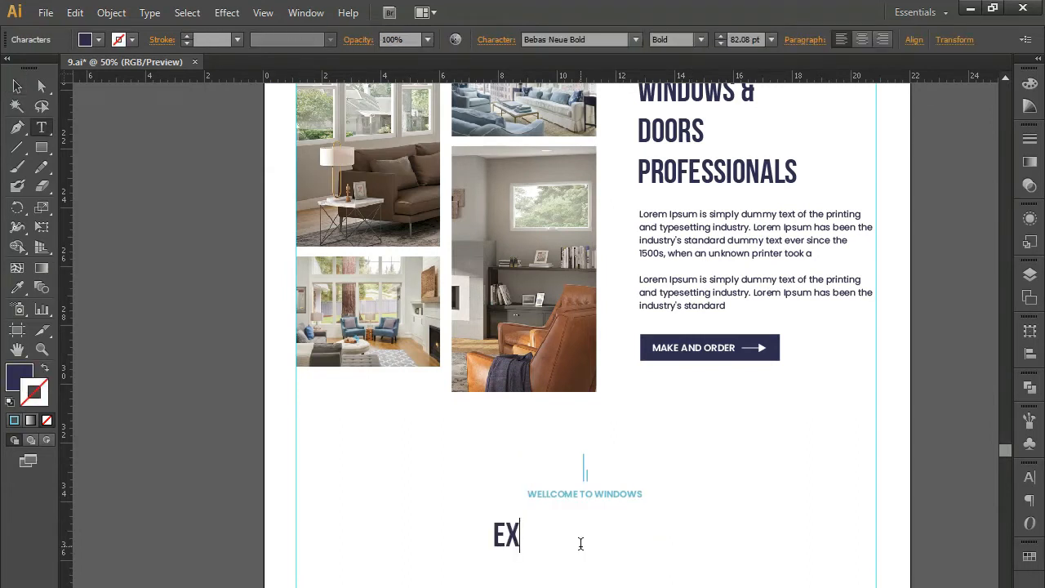
{"action": "scroll", "coordinate": [581, 544], "scroll_direction": "down", "scroll_amount": 5}
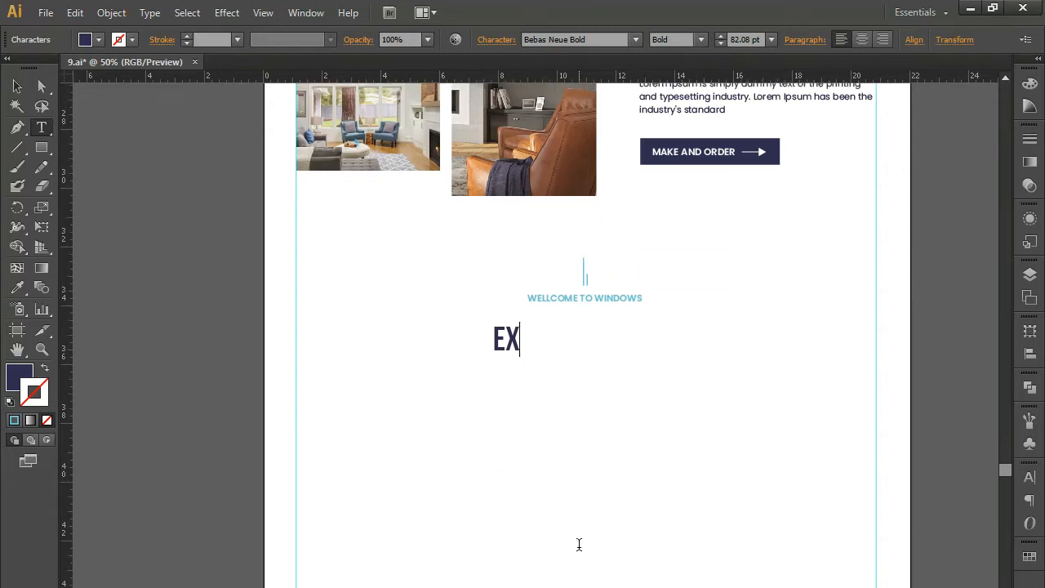
{"action": "type", "text": "PLORE OUR"}
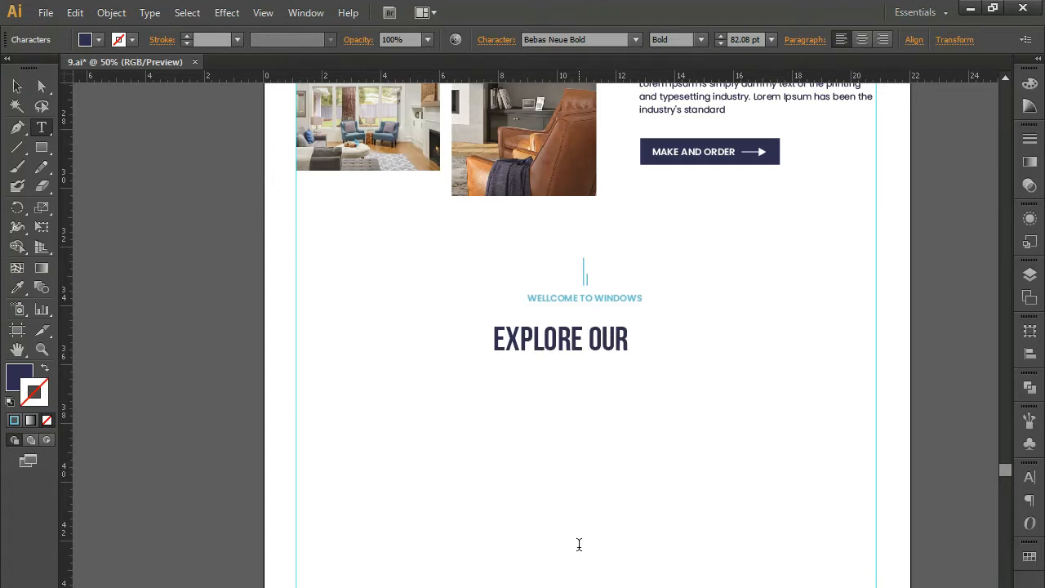
{"action": "type", "text": " MAIN SERVICES"}
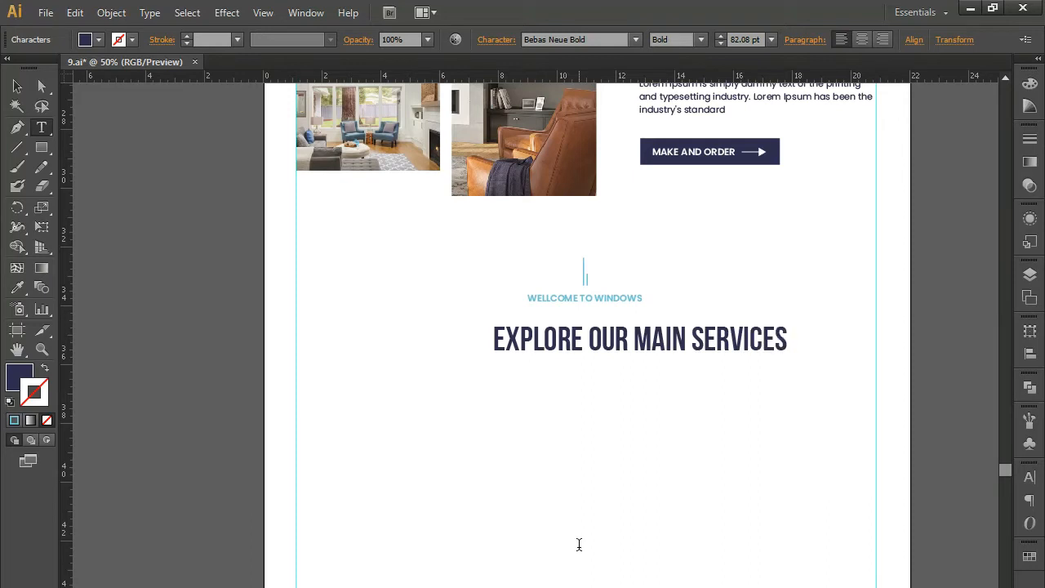
{"action": "left_click", "coordinate": [18, 86]}
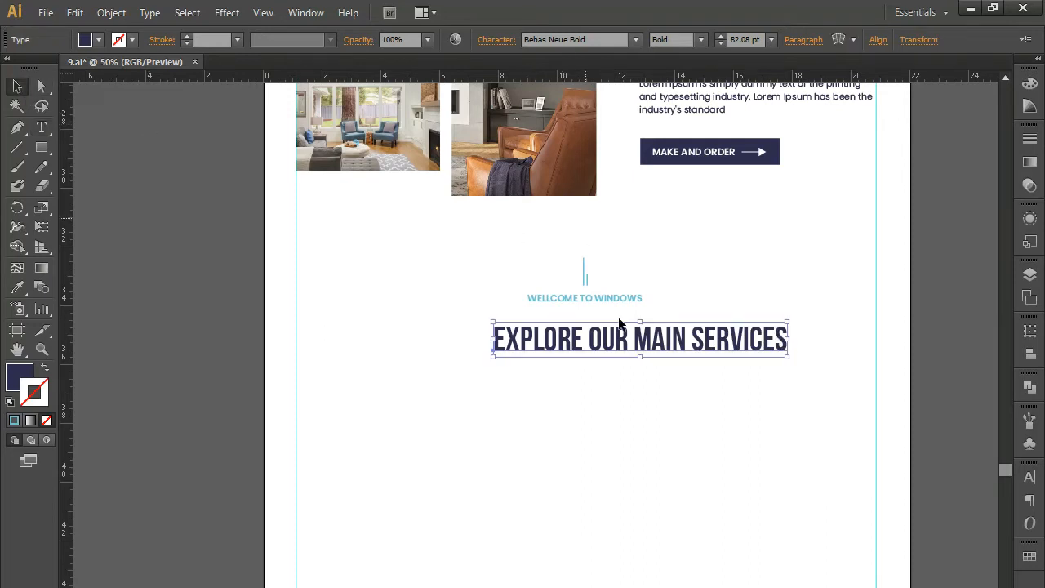
- Break the heading into two lines before "SERVICES", centre-align its text and place it beneath the tagline
{"action": "double_click", "coordinate": [699, 351]}
{"action": "key", "text": "Return"}
{"action": "key", "text": "ctrl+a"}
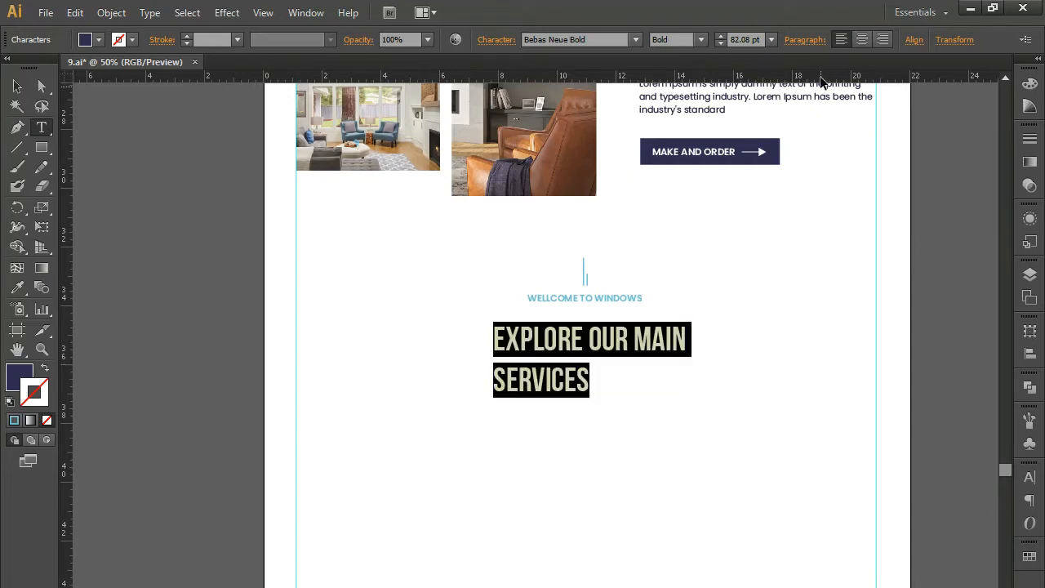
{"action": "left_click", "coordinate": [862, 39]}
{"action": "left_click", "coordinate": [17, 86]}
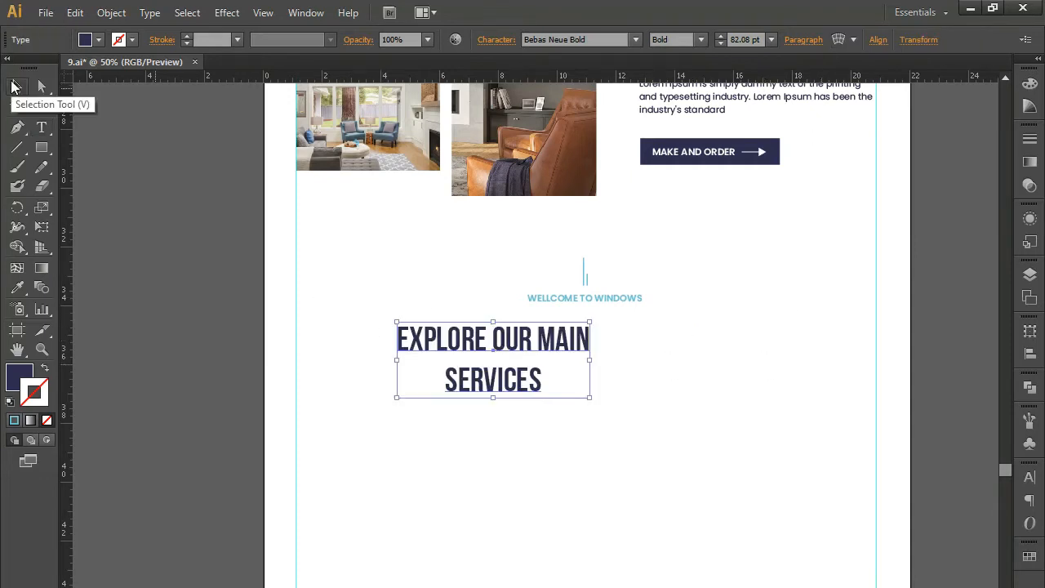
{"action": "left_click_drag", "start_coordinate": [445, 347], "coordinate": [540, 347]}
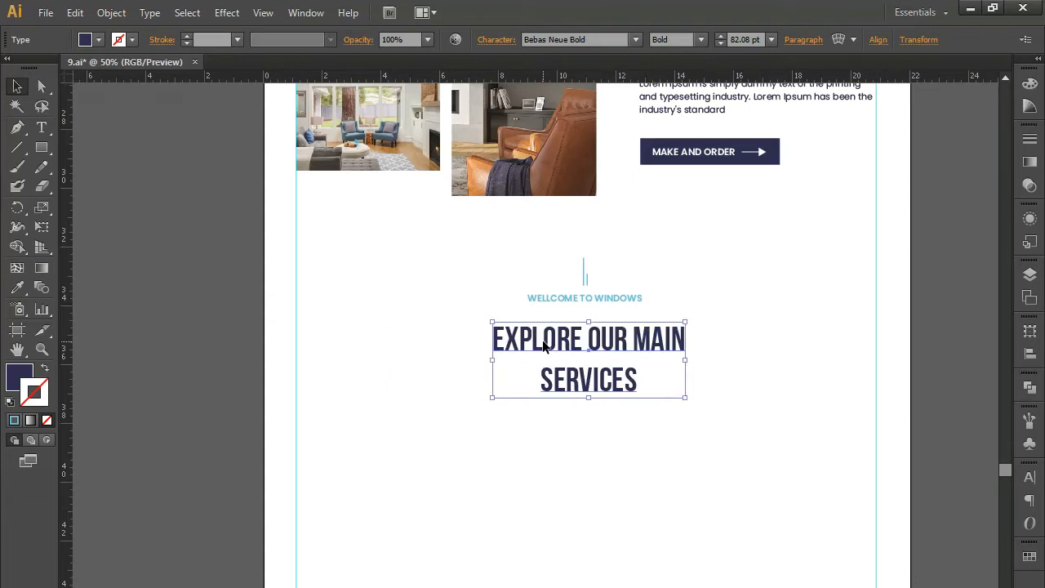
- Nudge the ornament, tagline and heading left and up together, and shift the heading slightly further left to centre it under the tagline
{"action": "left_click_drag", "start_coordinate": [464, 253], "coordinate": [674, 462]}
{"action": "key", "text": "shift+Left"}
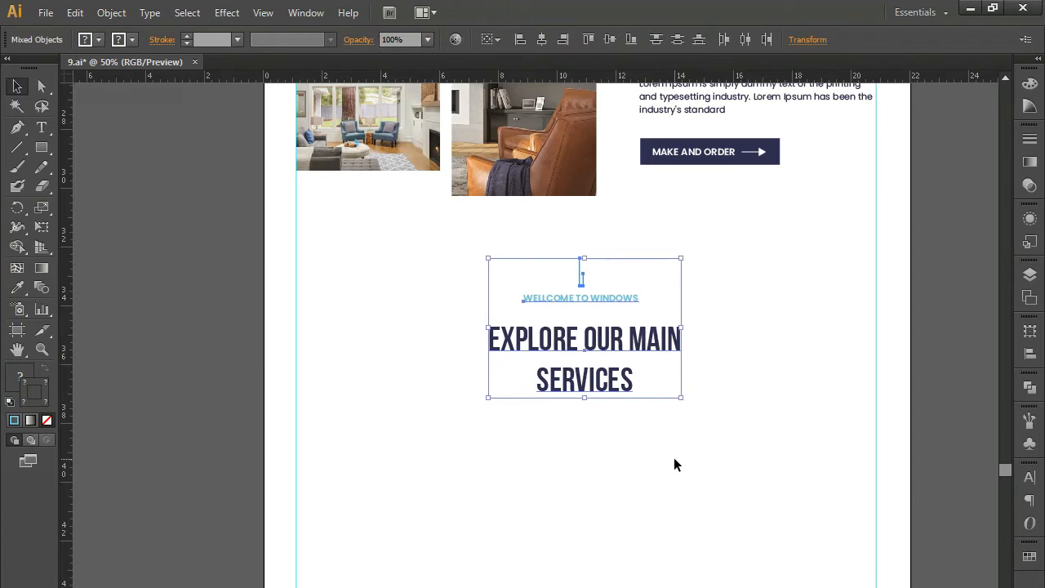
{"action": "left_click", "coordinate": [670, 462]}
{"action": "left_click_drag", "start_coordinate": [485, 241], "coordinate": [682, 470]}
{"action": "key", "text": "shift+Up"}
{"action": "key", "text": "shift+Up"}
{"action": "key", "text": "shift+Up"}
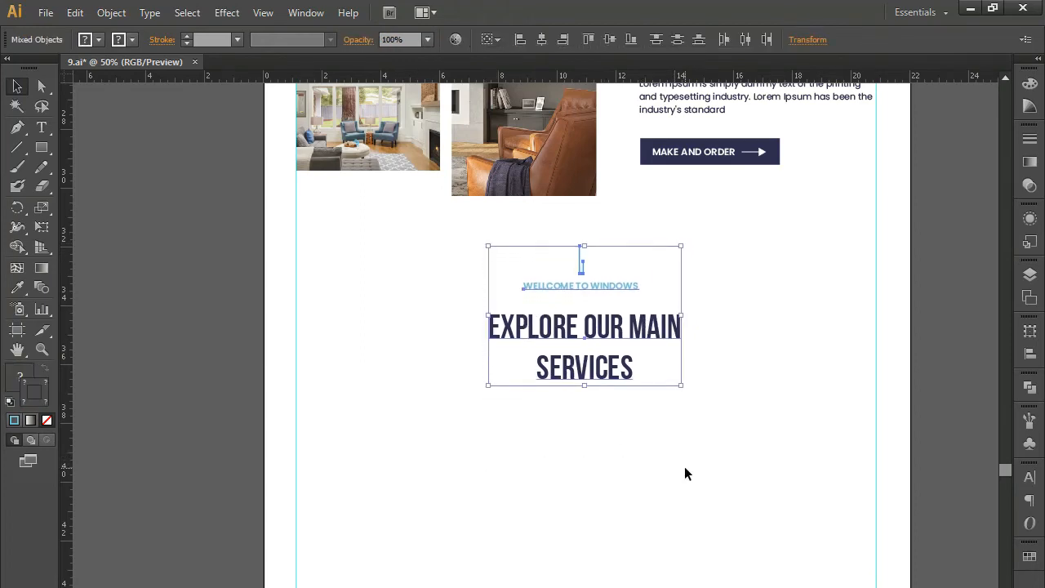
{"action": "left_click", "coordinate": [685, 468]}
{"action": "left_click", "coordinate": [586, 354]}
{"action": "key", "text": "shift+Left"}
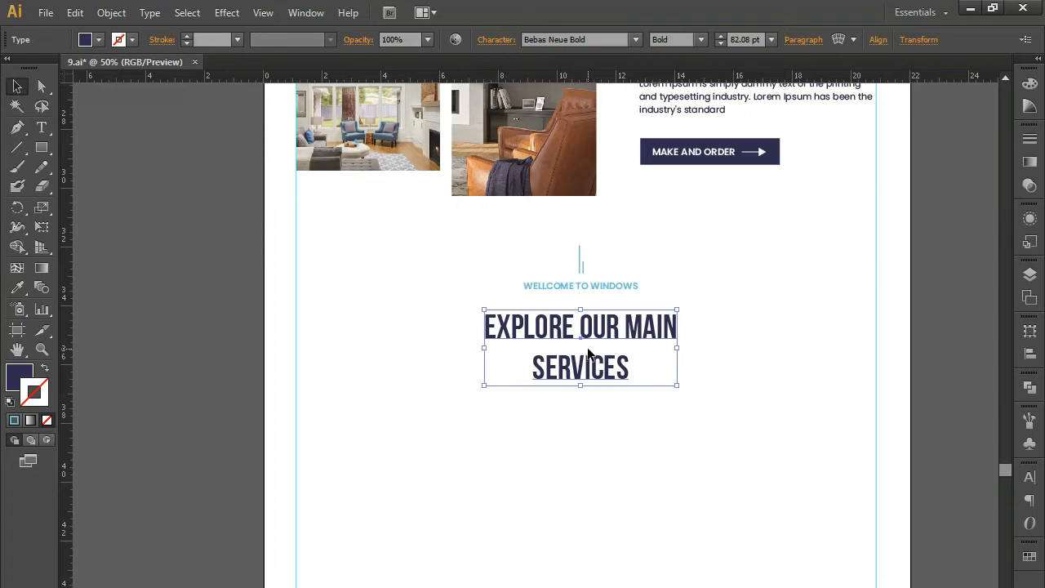
{"action": "left_click", "coordinate": [578, 404]}
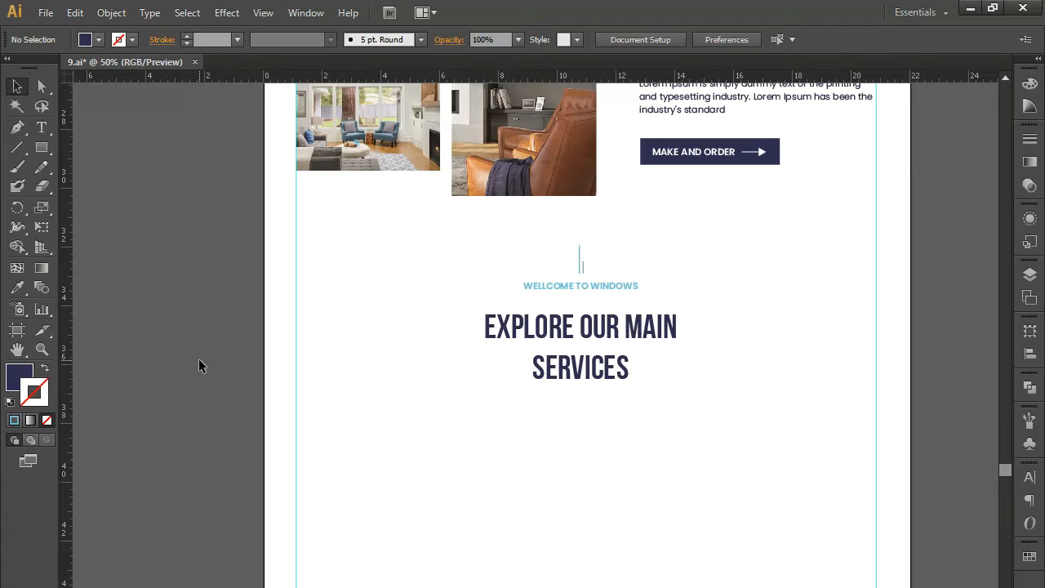
- Draw a navy rectangle from the left guide below the heading, duplicate it downward and shorten the copy from its top edge
{"action": "left_click", "coordinate": [41, 148]}
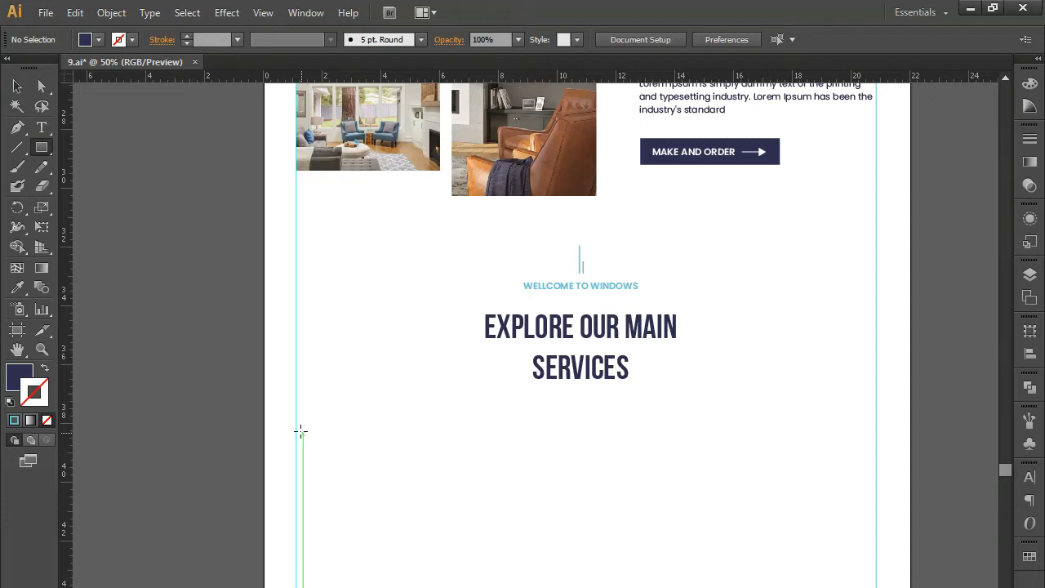
{"action": "left_click_drag", "start_coordinate": [296, 422], "coordinate": [472, 587]}
{"action": "left_click", "coordinate": [18, 85]}
{"action": "left_click_drag", "start_coordinate": [495, 488], "coordinate": [562, 346]}
{"action": "left_click_drag", "start_coordinate": [497, 386], "coordinate": [490, 445]}
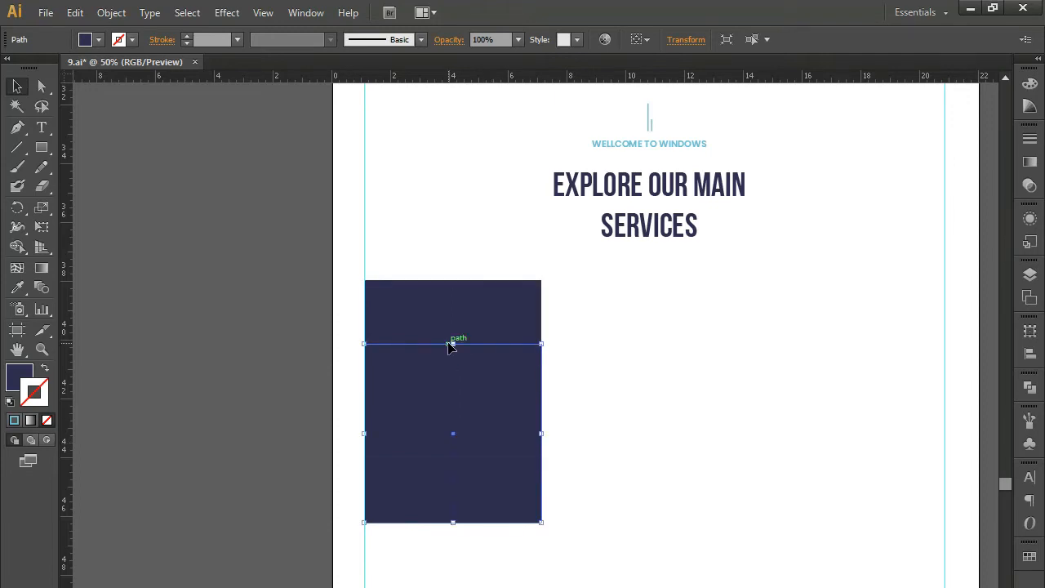
{"action": "left_click_drag", "start_coordinate": [452, 344], "coordinate": [462, 451]}
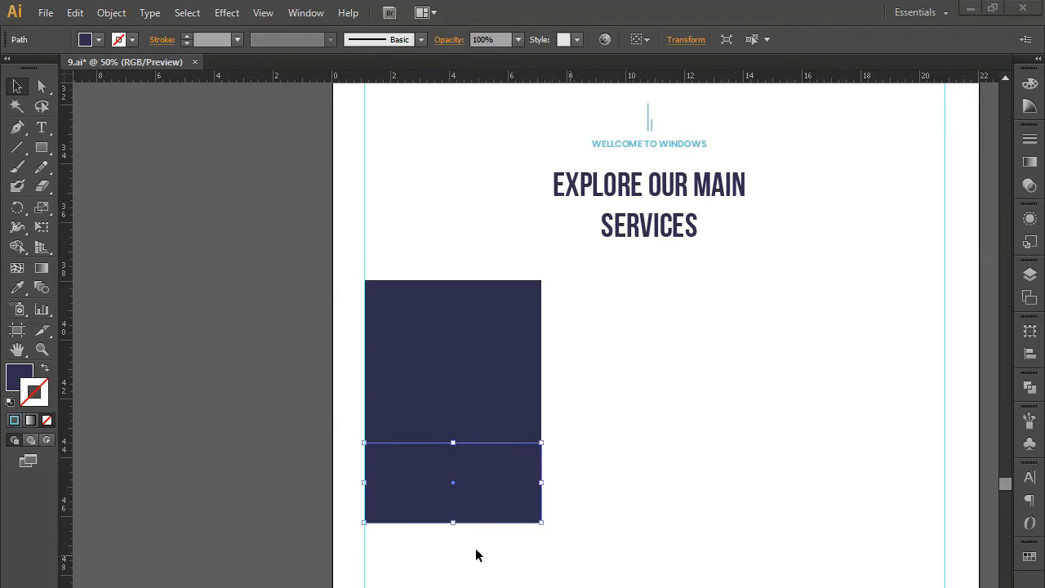
- Move the shorter rectangle down, leaving a narrow white gap beneath the large rectangle
{"action": "left_click", "coordinate": [248, 420]}
{"action": "left_click", "coordinate": [417, 481]}
{"action": "left_click", "coordinate": [761, 492]}
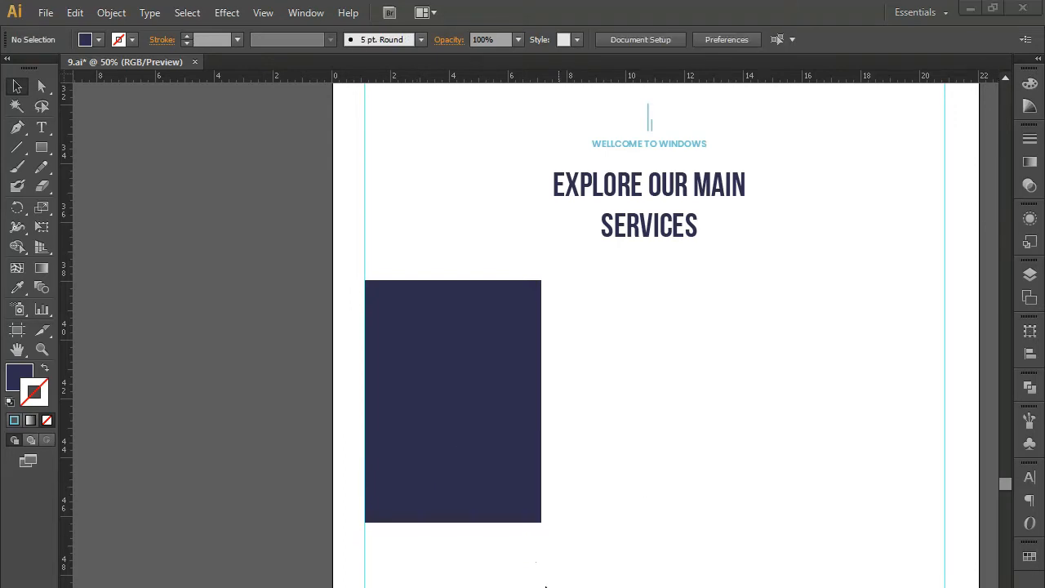
{"action": "left_click", "coordinate": [454, 484]}
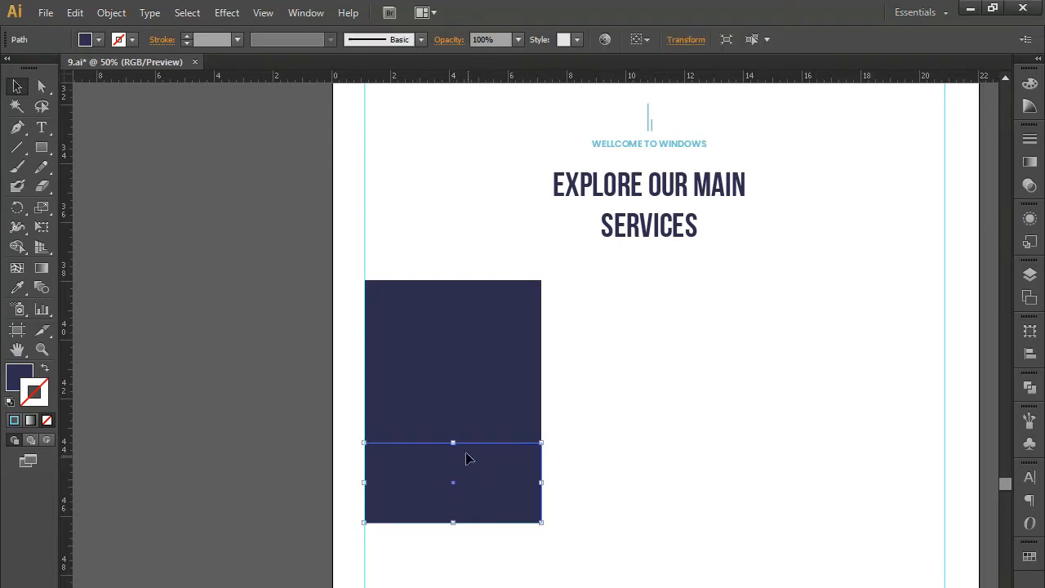
{"action": "left_click_drag", "start_coordinate": [455, 481], "coordinate": [474, 528]}
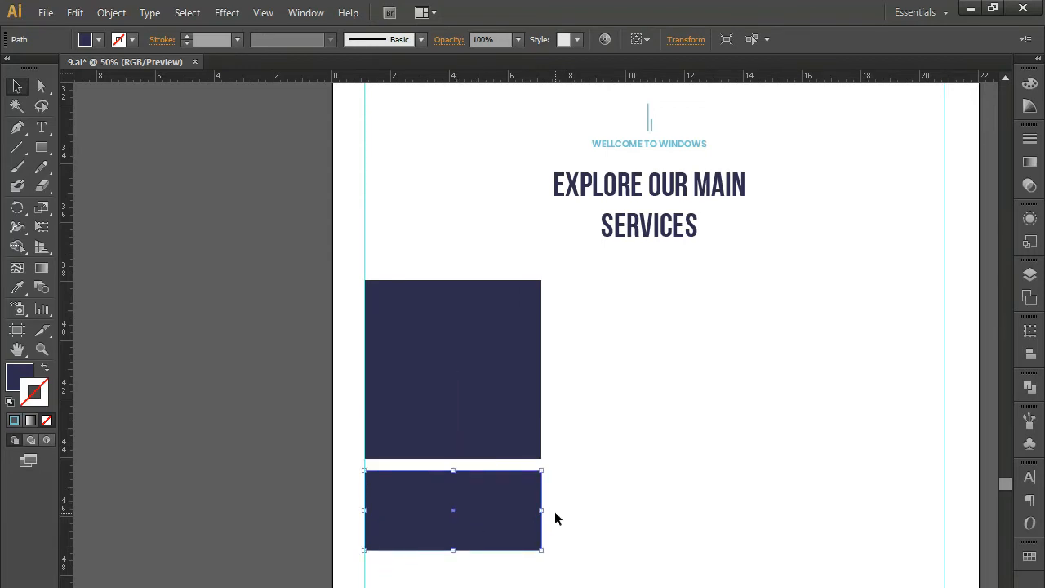
- Widen the large and small rectangles together slightly toward the right
{"action": "left_click", "coordinate": [521, 415], "text": "shift"}
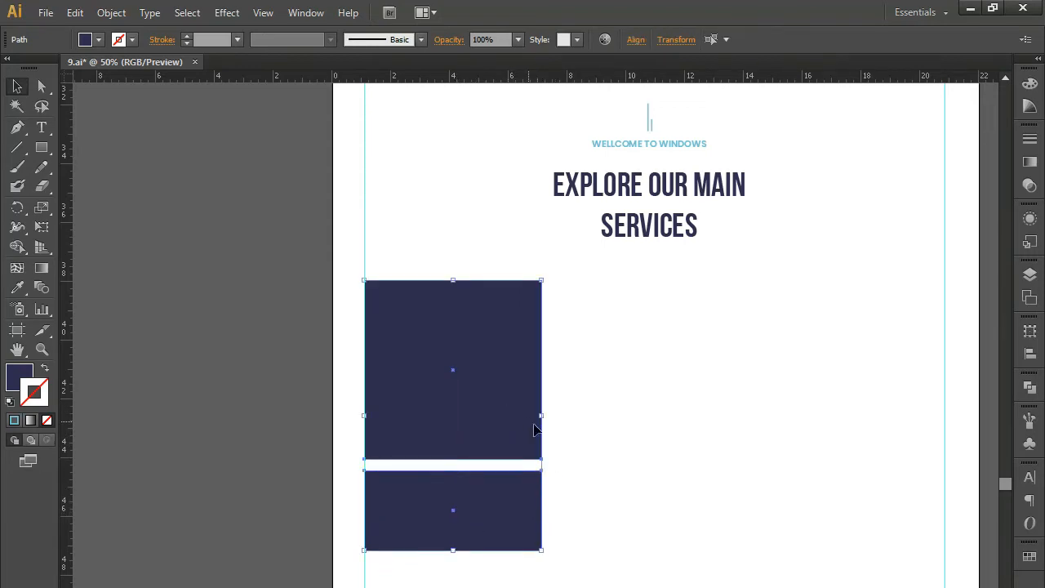
{"action": "left_click_drag", "start_coordinate": [541, 420], "coordinate": [556, 417]}
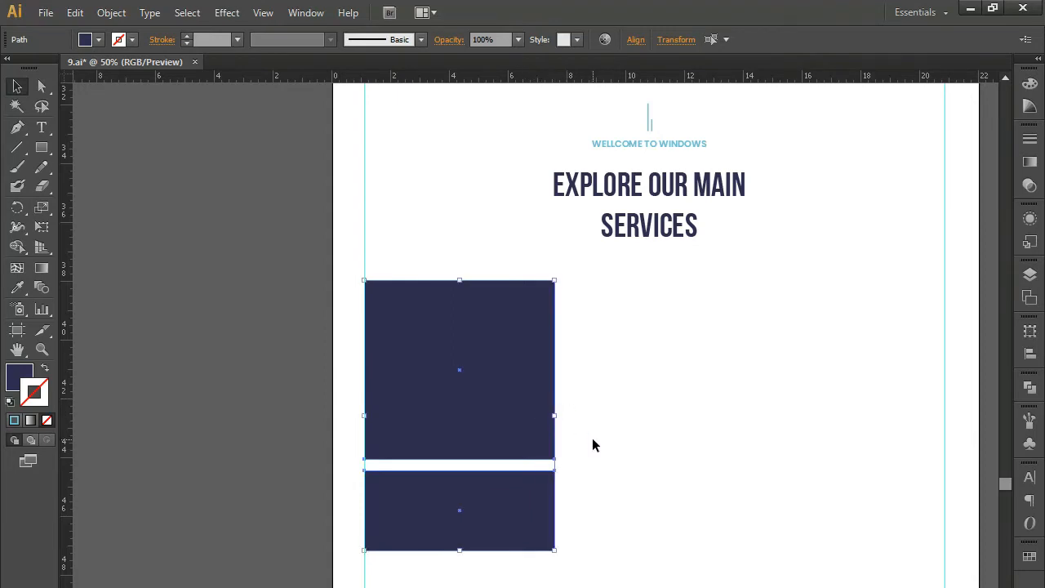
{"action": "left_click", "coordinate": [626, 481]}
- Duplicate the rectangle pair twice to the right, forming three columns with the last one ending at the right guide
{"action": "left_click_drag", "start_coordinate": [619, 365], "coordinate": [517, 537]}
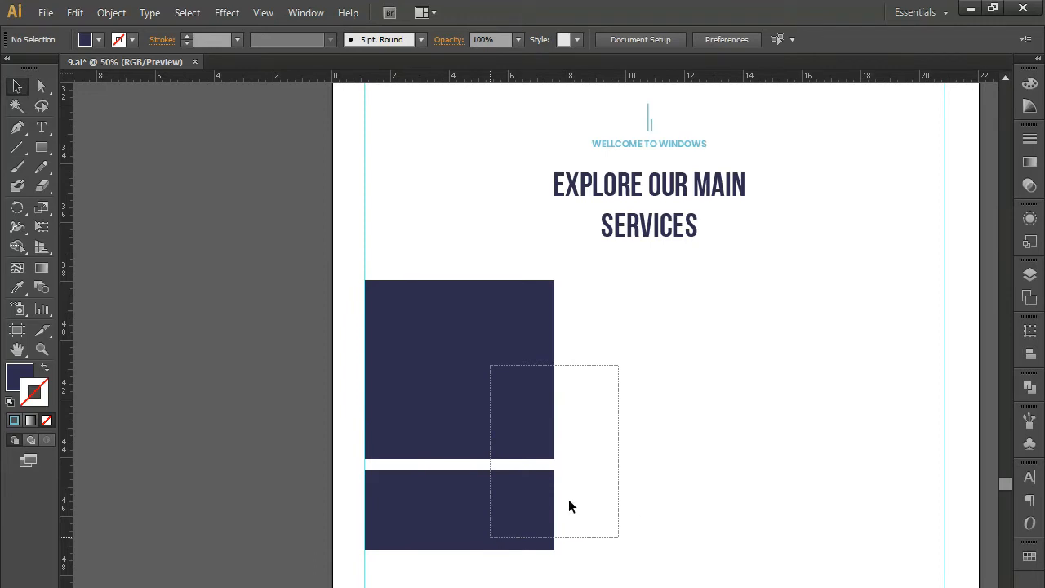
{"action": "left_click_drag", "start_coordinate": [570, 506], "coordinate": [567, 499]}
{"action": "scroll", "coordinate": [567, 499], "scroll_direction": "right", "scroll_amount": 2}
{"action": "left_click", "coordinate": [430, 422], "text": "shift"}
{"action": "left_click_drag", "start_coordinate": [532, 414], "coordinate": [431, 530]}
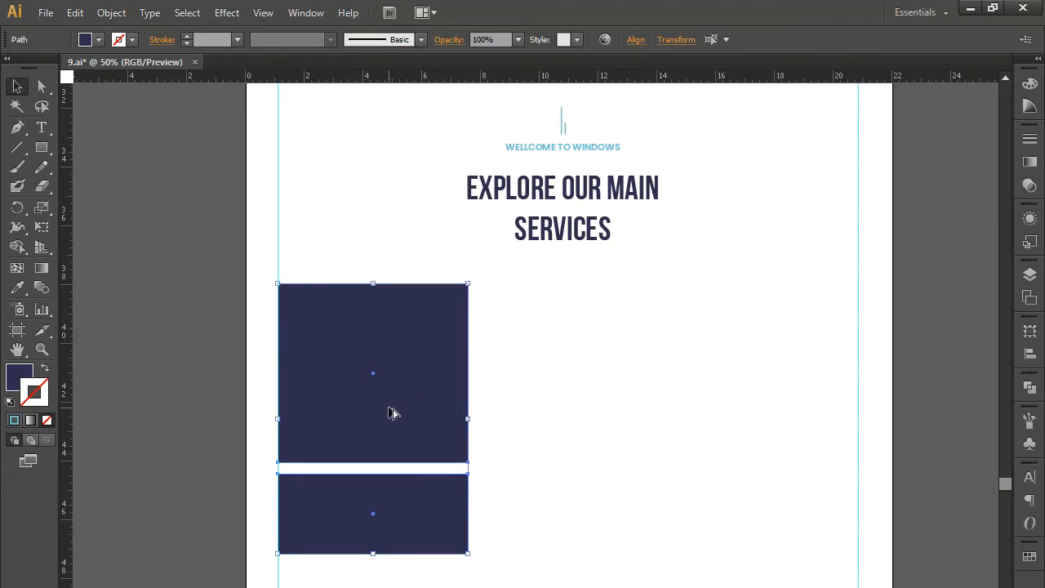
{"action": "left_click_drag", "start_coordinate": [397, 411], "coordinate": [760, 432]}
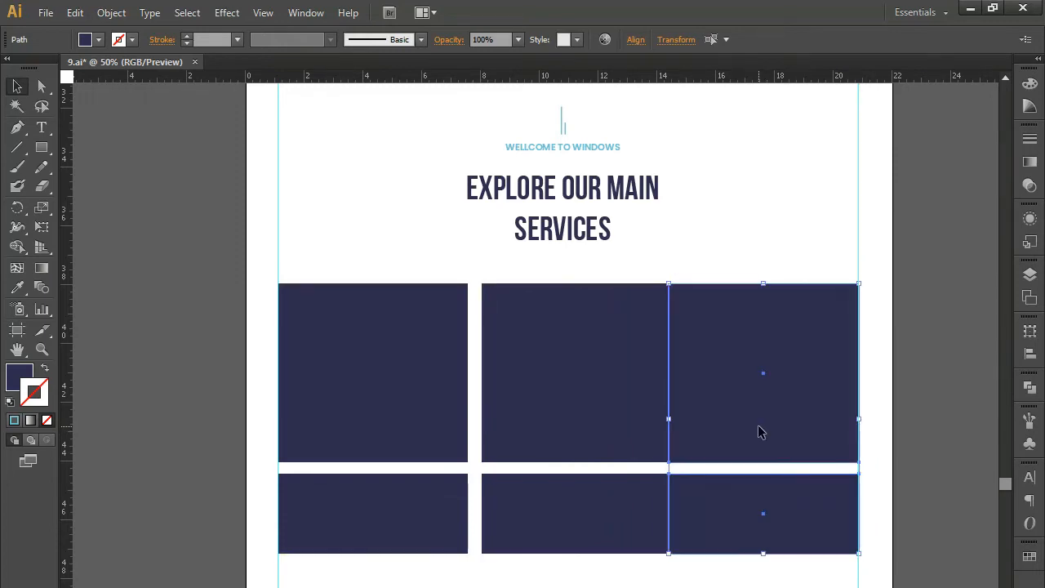
- Nudge the middle rectangle pair left until the gaps between the three columns are even
{"action": "left_click_drag", "start_coordinate": [595, 587], "coordinate": [581, 413]}
{"action": "key", "text": "Left"}
{"action": "key", "text": "Left"}
{"action": "key", "text": "Left"}
{"action": "key", "text": "Left"}
{"action": "key", "text": "Left"}
{"action": "key", "text": "Left"}
{"action": "key", "text": "Left"}
{"action": "key", "text": "Left"}
{"action": "key", "text": "Left"}
{"action": "key", "text": "Left"}
{"action": "key", "text": "Left"}
{"action": "key", "text": "Left"}
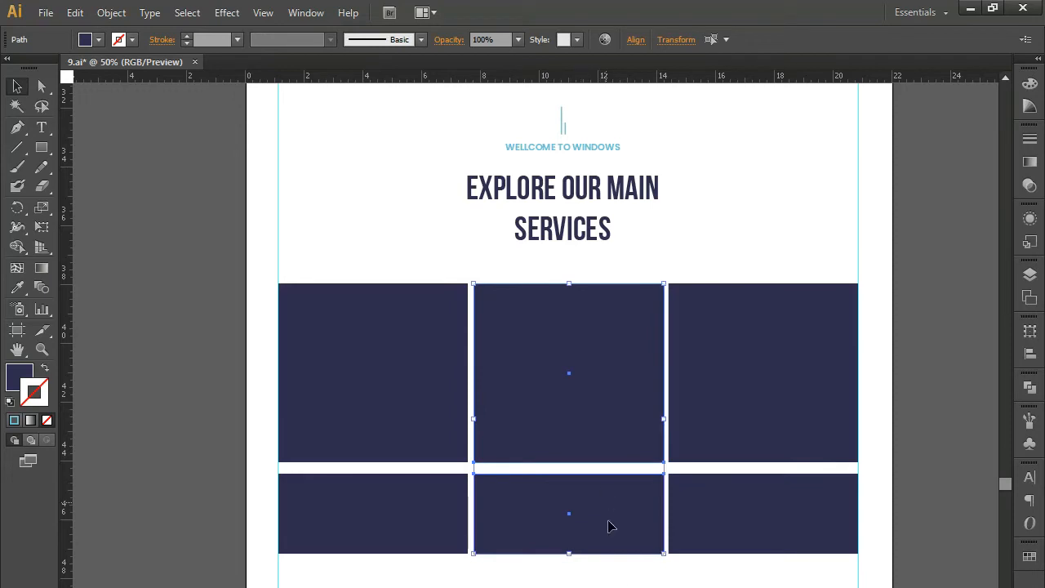
{"action": "left_click", "coordinate": [619, 582]}
{"action": "left_click_drag", "start_coordinate": [614, 567], "coordinate": [555, 417]}
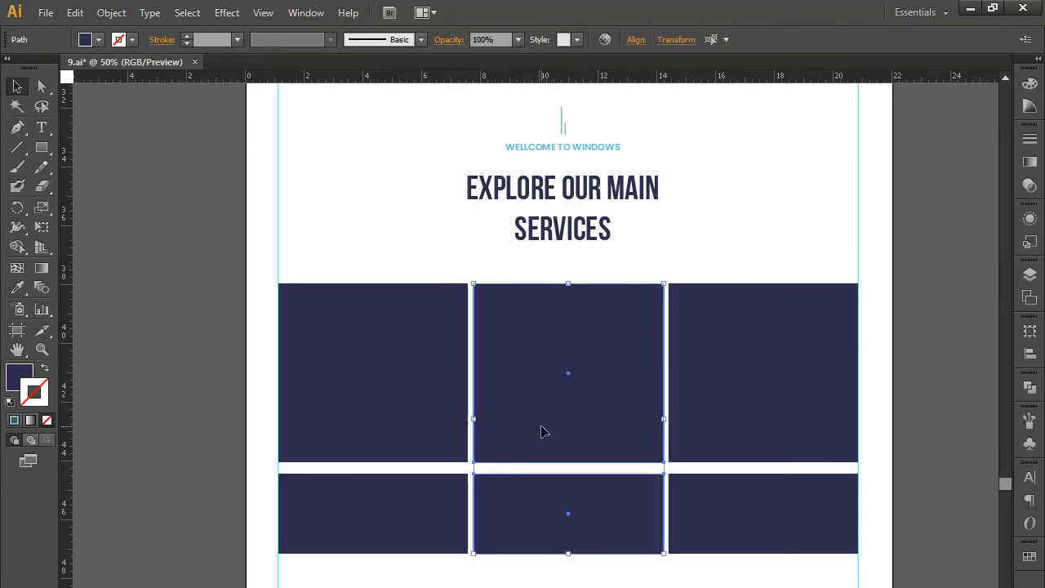
- Nudge the three lower rectangles up to narrow the gap beneath the large rectangles
{"action": "left_click", "coordinate": [610, 585]}
{"action": "left_click_drag", "start_coordinate": [765, 577], "coordinate": [388, 530]}
{"action": "key", "text": "Up"}
{"action": "key", "text": "Up"}
{"action": "key", "text": "Up"}
{"action": "key", "text": "Up"}
{"action": "key", "text": "Up"}
{"action": "key", "text": "Up"}
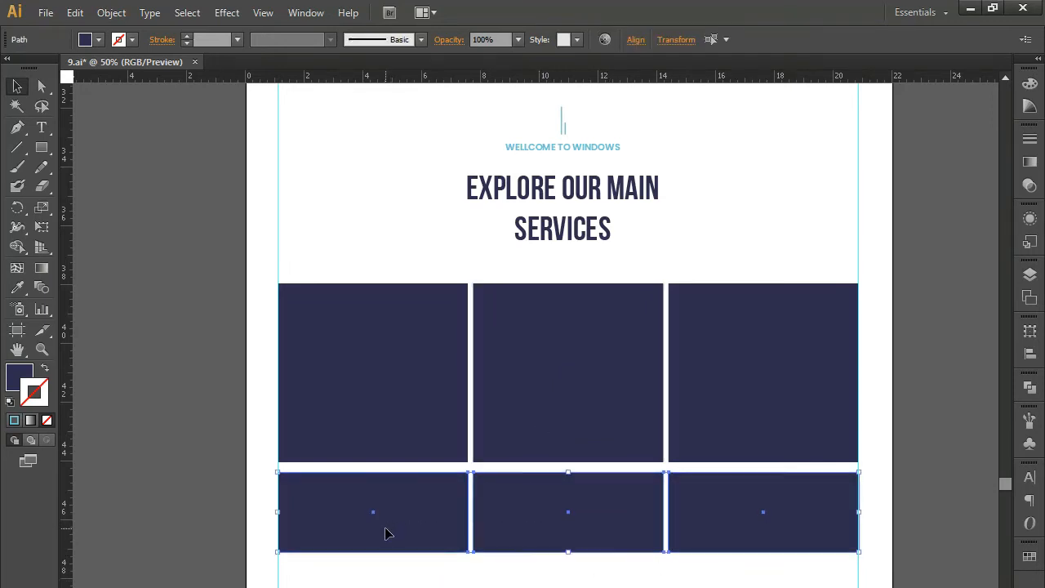
{"action": "left_click", "coordinate": [739, 578]}
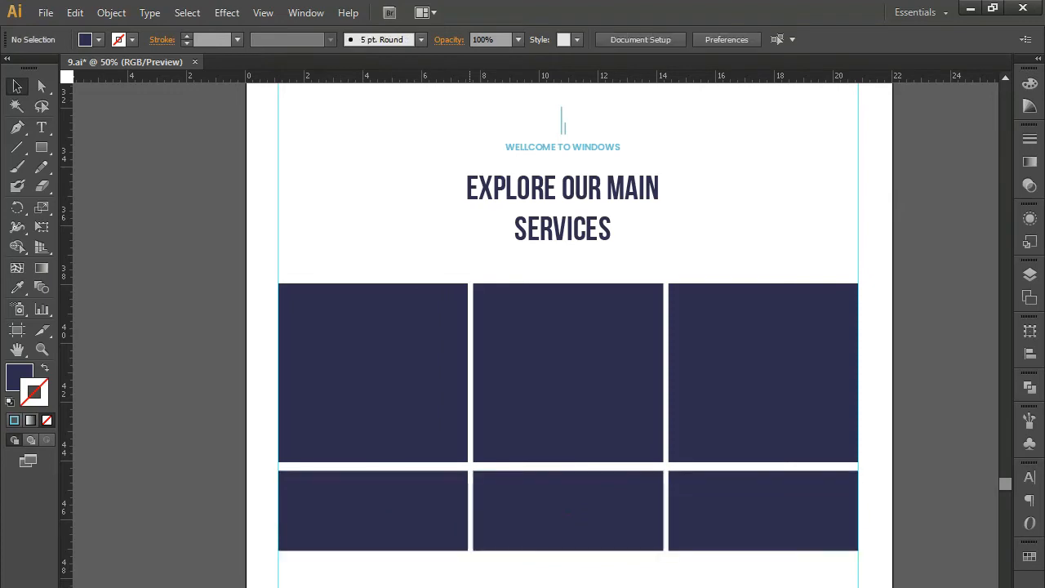
{"action": "left_click_drag", "start_coordinate": [737, 585], "coordinate": [401, 518]}
{"action": "key", "text": "Up"}
{"action": "key", "text": "Up"}
{"action": "key", "text": "Up"}
{"action": "key", "text": "Up"}
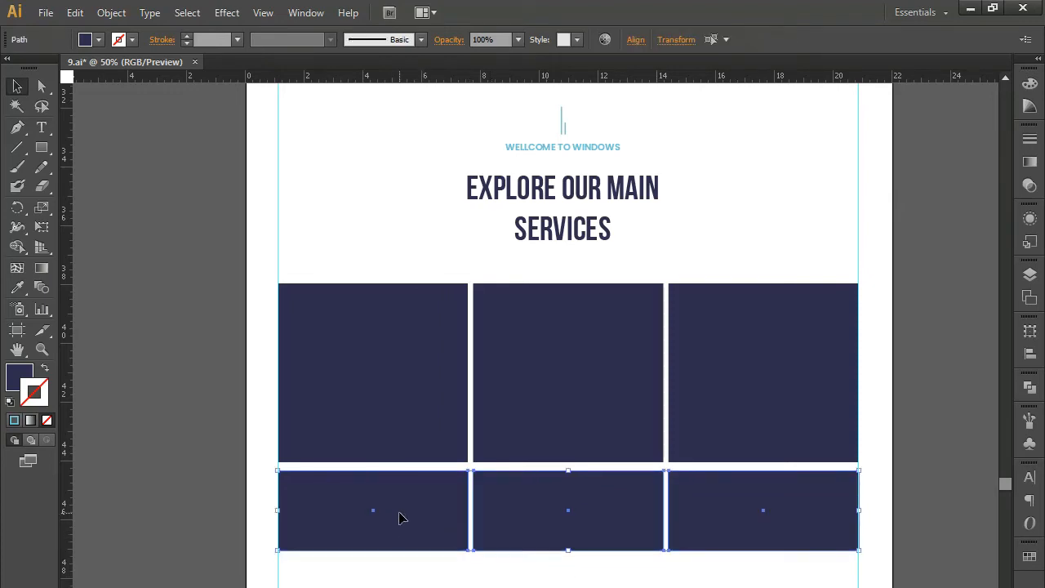
{"action": "left_click", "coordinate": [486, 584]}
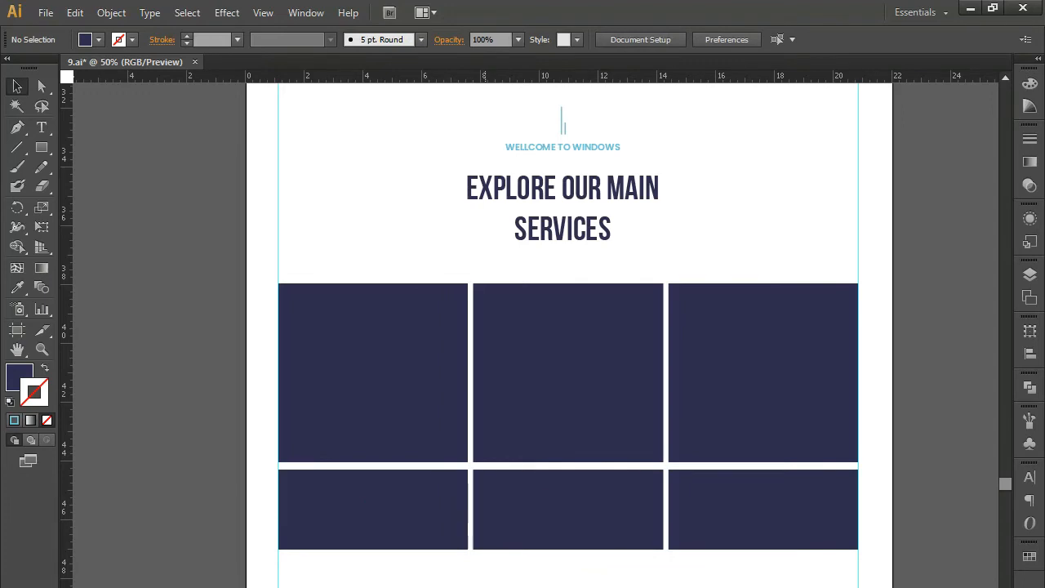
- Shift the ornament, tagline and services heading right together to centre them above the three columns
{"action": "left_click_drag", "start_coordinate": [777, 196], "coordinate": [771, 299]}
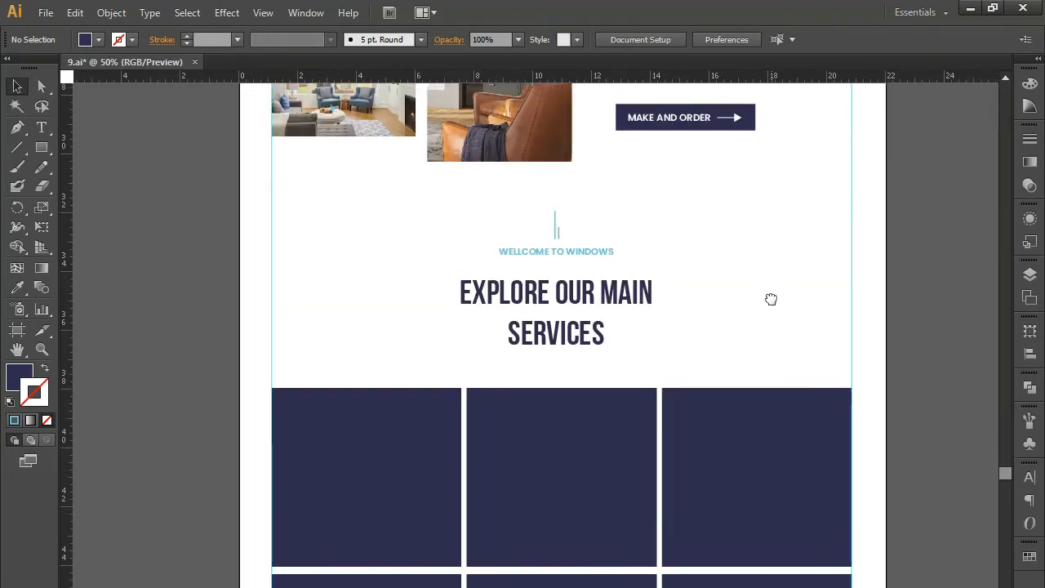
{"action": "left_click_drag", "start_coordinate": [545, 304], "coordinate": [655, 355]}
{"action": "key", "text": "shift+Right"}
{"action": "key", "text": "shift+Right"}
{"action": "key", "text": "shift+Right"}
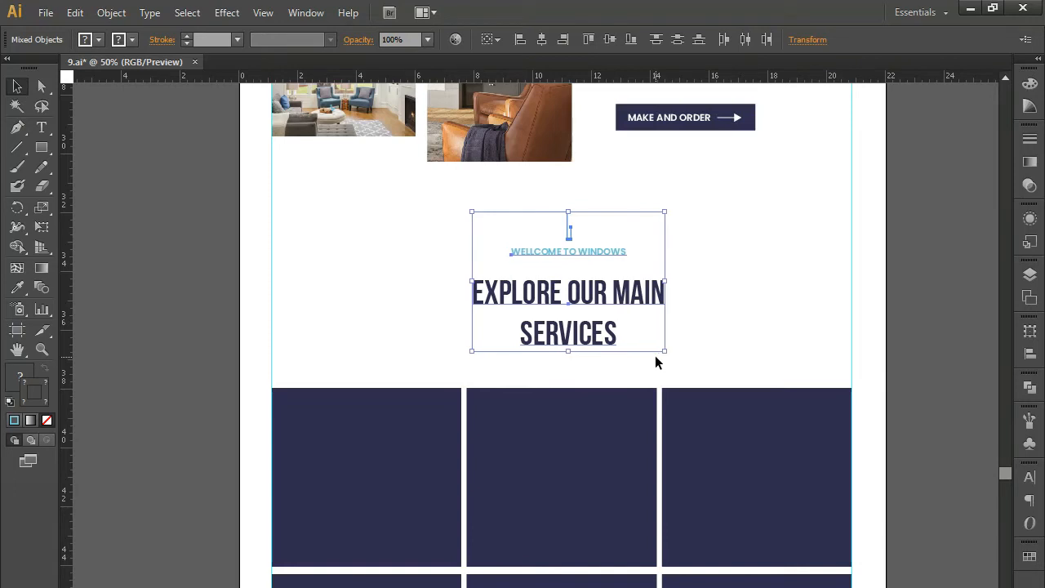
- Move the rectangle grid up closer to the heading, and raise the whole services section toward the photo grid
{"action": "left_click_drag", "start_coordinate": [237, 426], "coordinate": [767, 587]}
{"action": "key", "text": "shift+Up"}
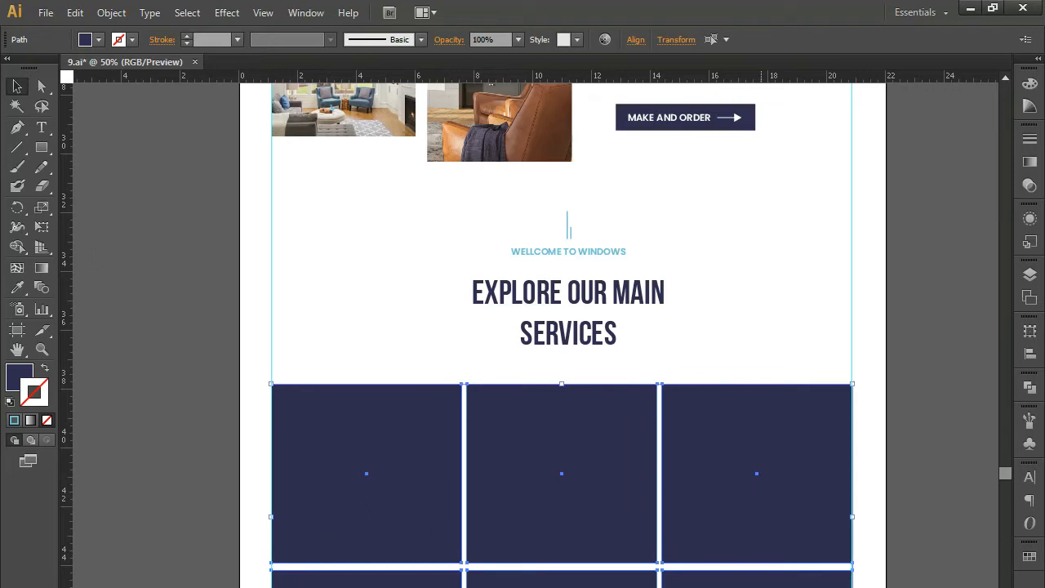
{"action": "key", "text": "shift+Up"}
{"action": "left_click_drag", "start_coordinate": [479, 216], "coordinate": [642, 356]}
{"action": "key", "text": "shift+Up"}
{"action": "key", "text": "shift+Up"}
{"action": "key", "text": "shift+Up"}
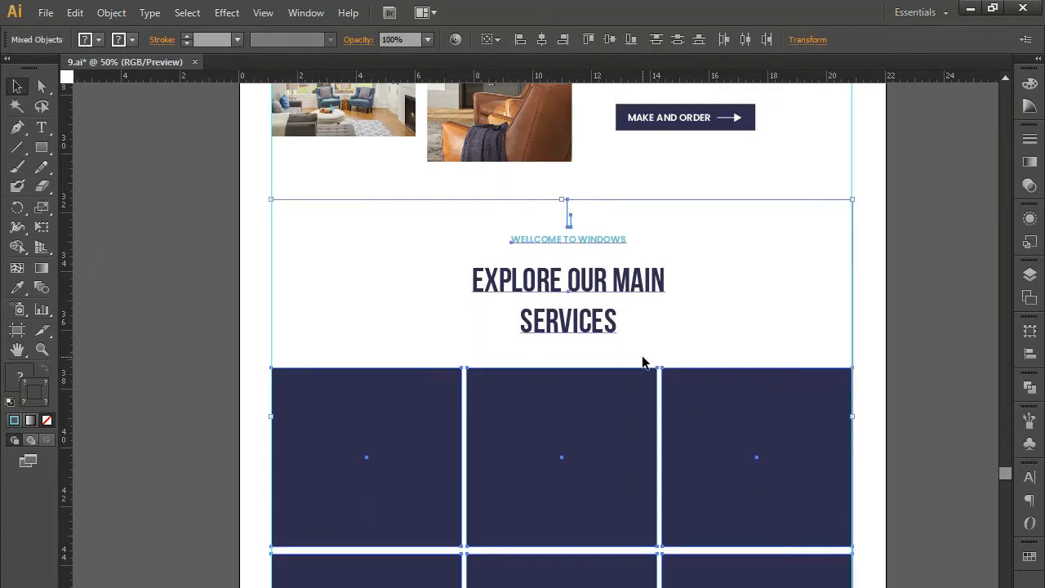
- Raise the services heading and the rectangle grid together to tighten the space below the tagline
{"action": "left_click", "coordinate": [417, 299]}
{"action": "left_click_drag", "start_coordinate": [391, 269], "coordinate": [793, 587]}
{"action": "key", "text": "shift+Up"}
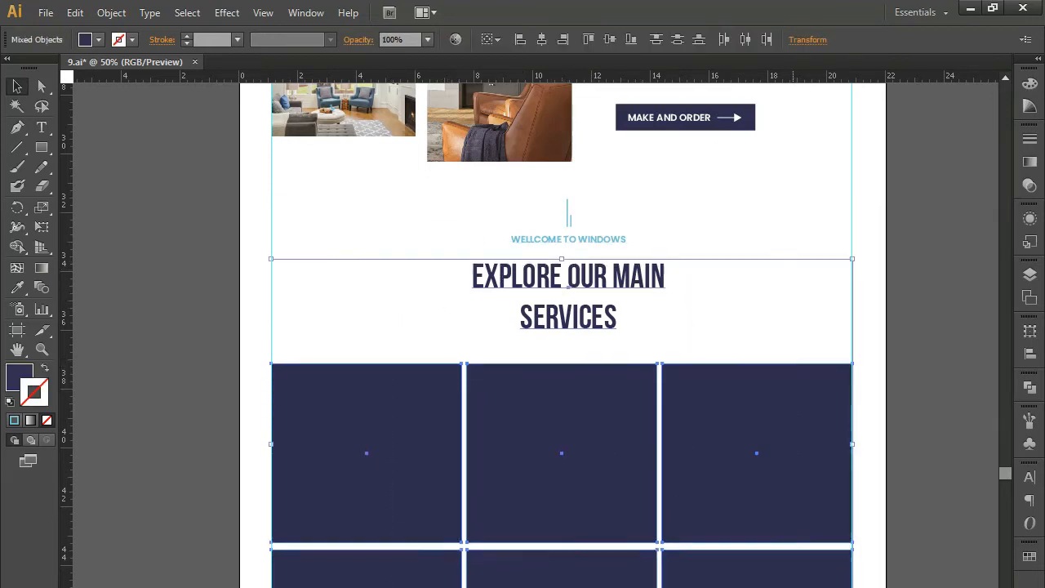
- Move the whole rectangle grid up slightly, closer to the "Explore our main services" heading
{"action": "left_click", "coordinate": [387, 335]}
{"action": "left_click_drag", "start_coordinate": [338, 343], "coordinate": [722, 583]}
{"action": "key", "text": "shift+Up"}
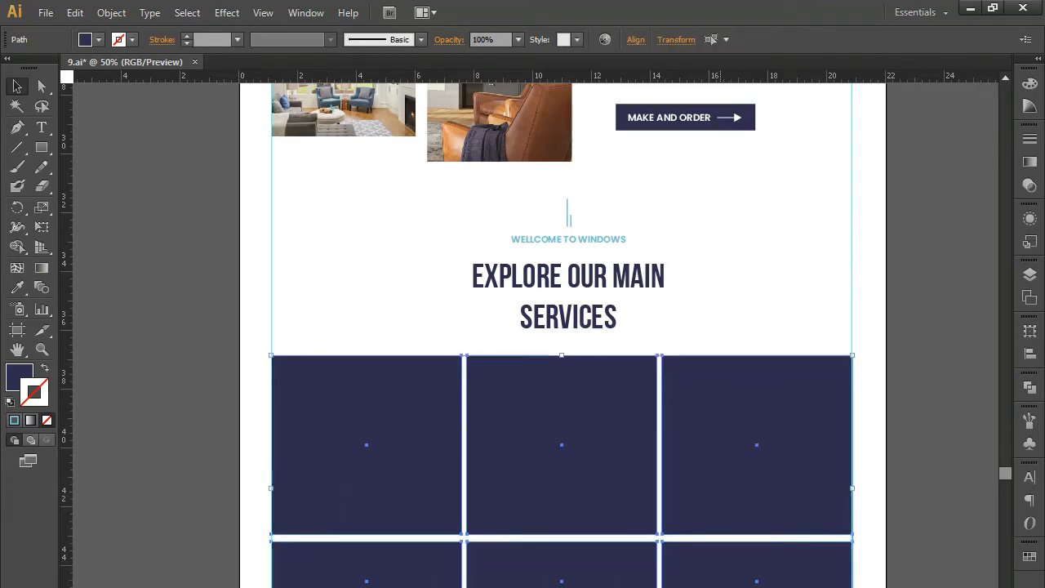
{"action": "left_click", "coordinate": [726, 338]}
- Copy the brown-sofa living room photo from beside the artboard onto the upper row of service rectangles
{"action": "left_click_drag", "start_coordinate": [710, 268], "coordinate": [664, 343]}
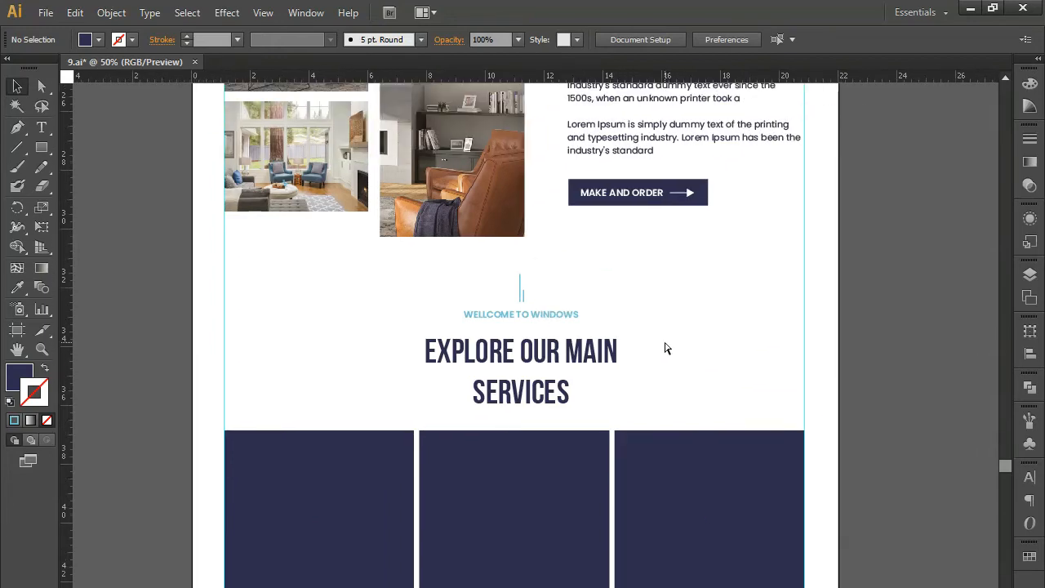
{"action": "key", "text": "ctrl+minus"}
{"action": "key", "text": "ctrl+minus"}
{"action": "left_click_drag", "start_coordinate": [670, 260], "coordinate": [541, 484]}
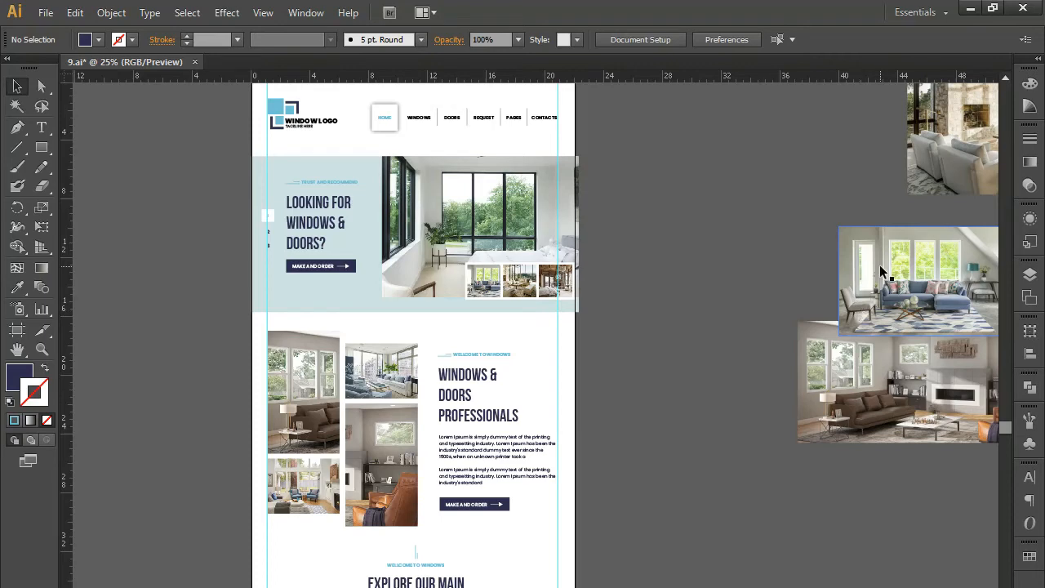
{"action": "left_click", "coordinate": [887, 420]}
{"action": "left_click_drag", "start_coordinate": [881, 490], "coordinate": [796, 426]}
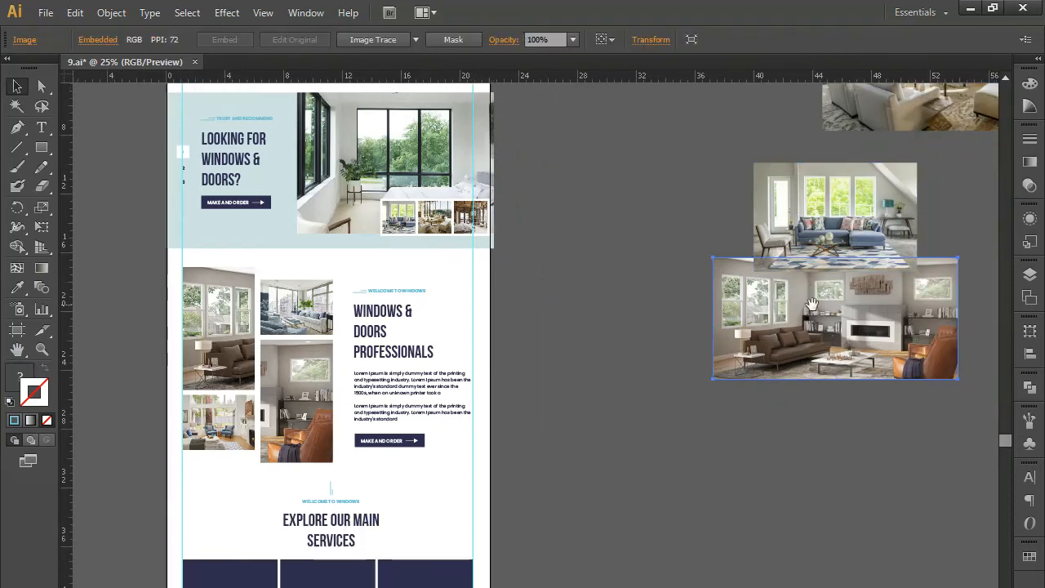
{"action": "left_click_drag", "start_coordinate": [684, 419], "coordinate": [315, 587]}
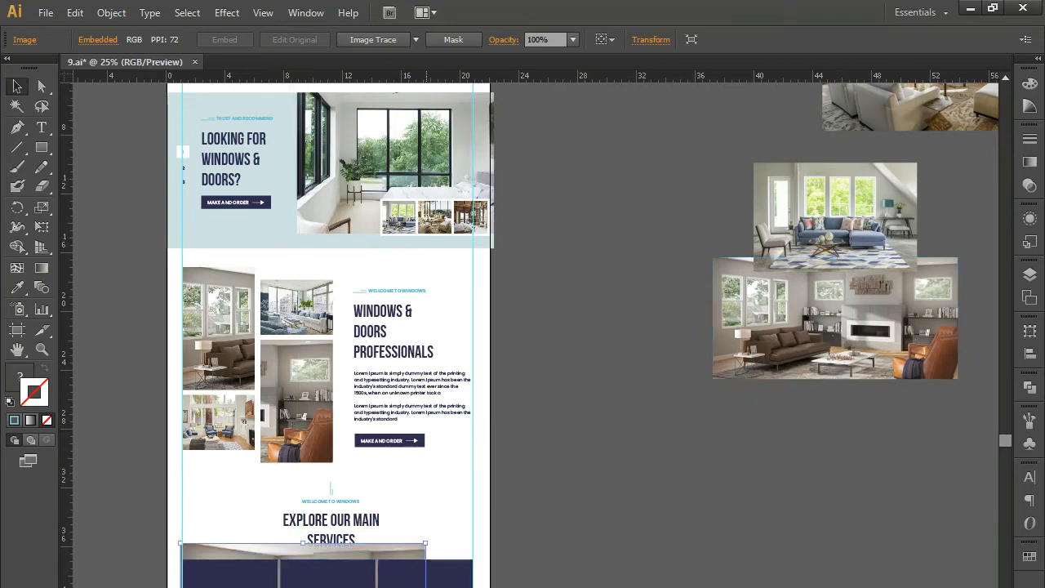
- Scale the living room photo down to the upper row's height and clip it inside the first upper rectangle
{"action": "left_click_drag", "start_coordinate": [425, 543], "coordinate": [367, 558]}
{"action": "left_click_drag", "start_coordinate": [194, 562], "coordinate": [414, 485]}
{"action": "key", "text": "ctrl+equal"}
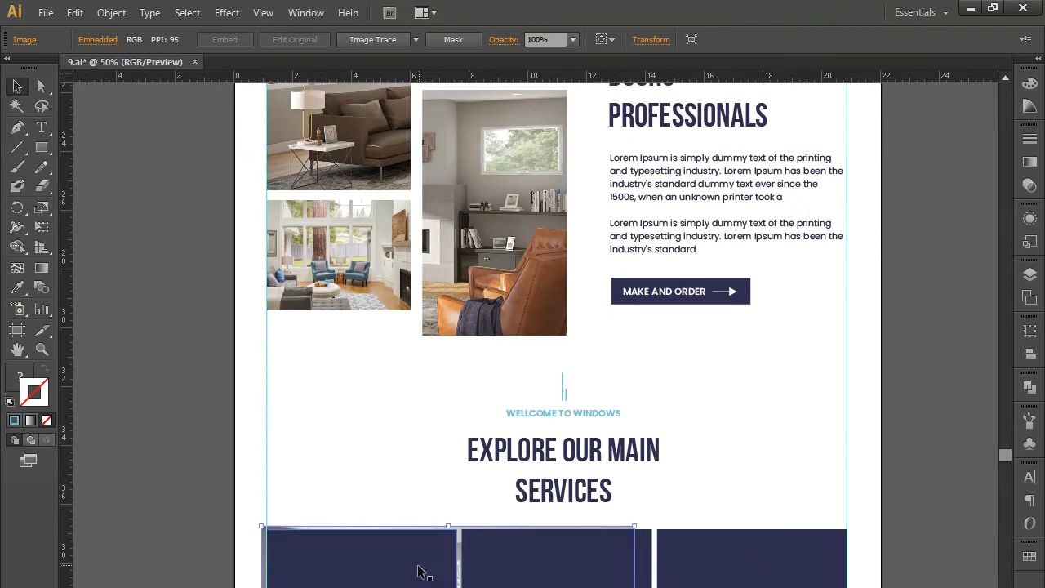
{"action": "left_click", "coordinate": [364, 547], "text": "shift"}
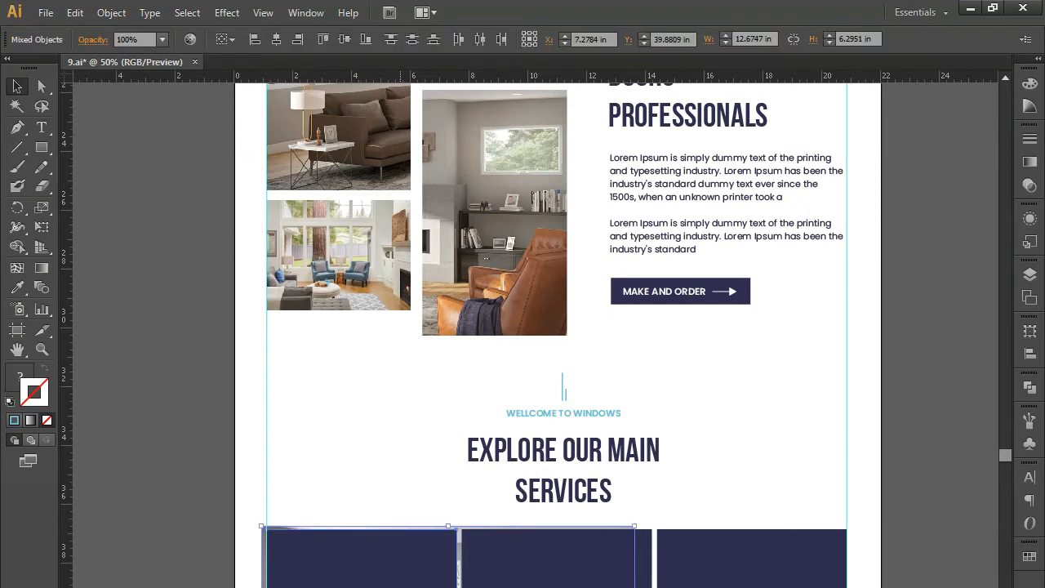
{"action": "key", "text": "ctrl+7"}
{"action": "left_click", "coordinate": [409, 504]}
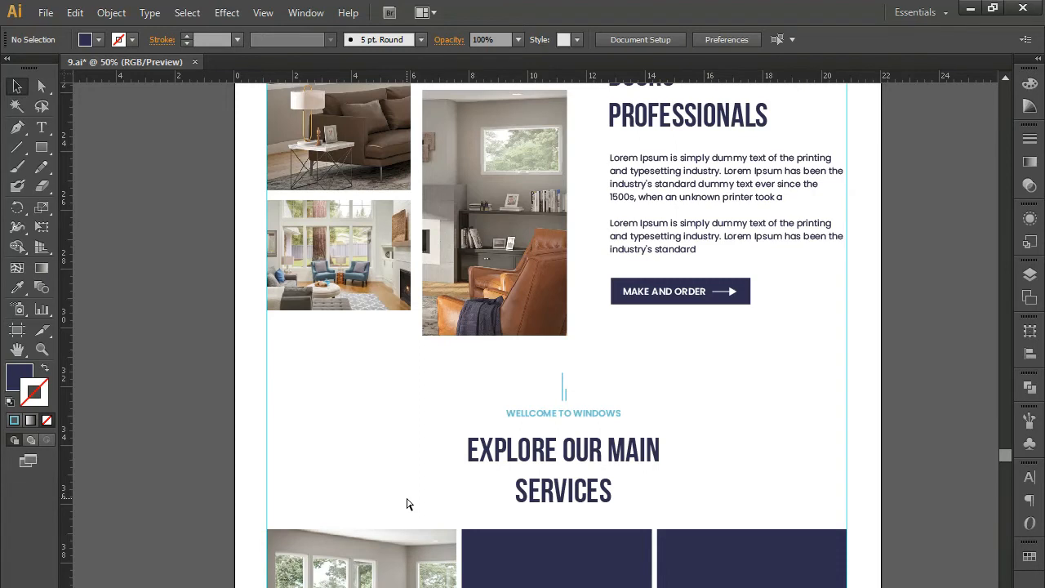
- Shift the spare copy of the living room photo right so its fireplace area lies behind the middle upper rectangle
{"action": "key", "text": "ctrl+z"}
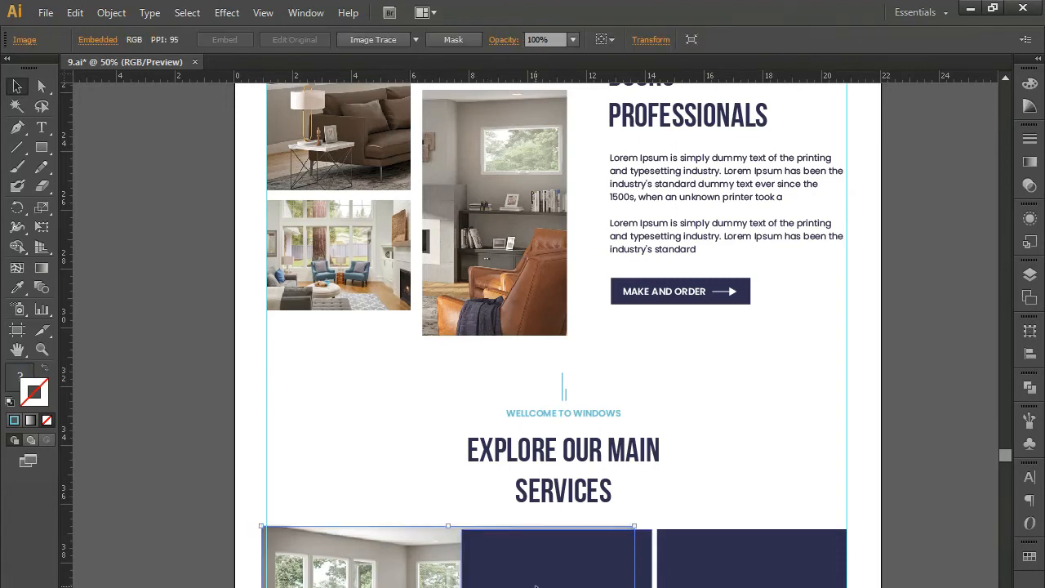
{"action": "key", "text": "shift+Right"}
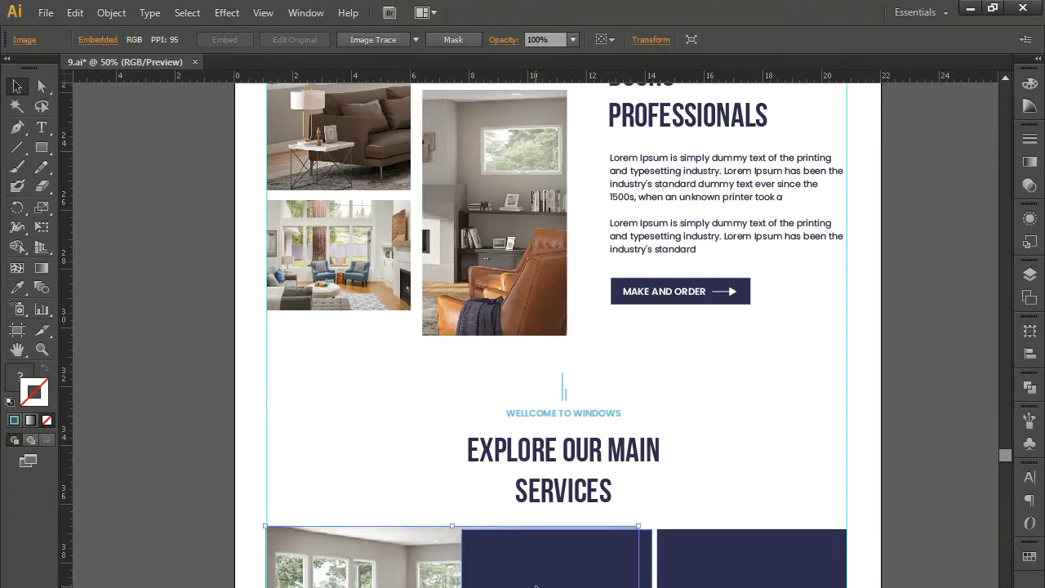
{"action": "key", "text": "shift+Right"}
{"action": "key", "text": "shift+Right"}
{"action": "key", "text": "shift+Right"}
{"action": "key", "text": "shift+Right"}
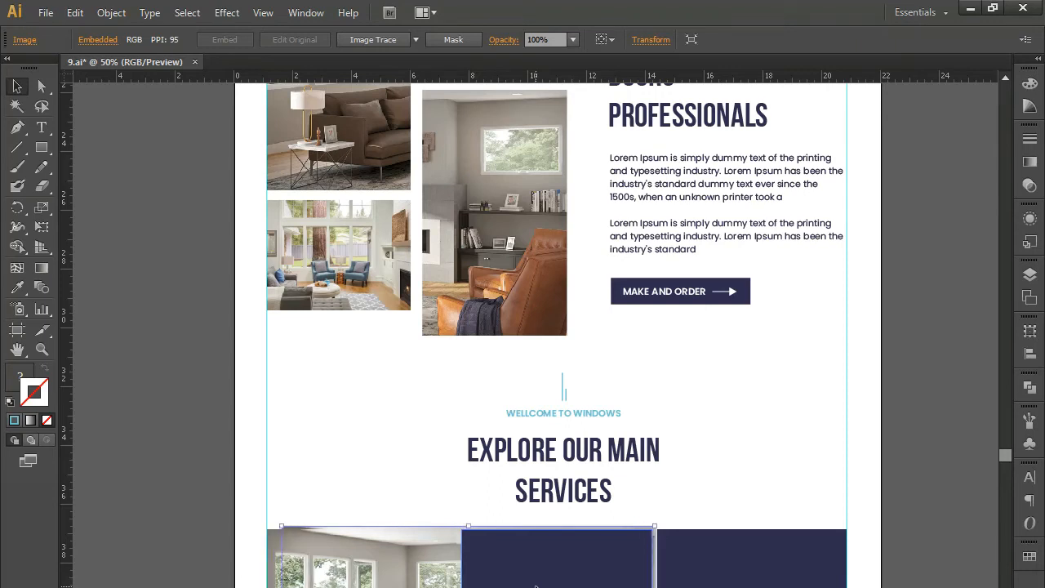
- Clip the shifted living room photo inside the middle upper rectangle
{"action": "left_click_drag", "start_coordinate": [474, 502], "coordinate": [495, 573]}
{"action": "right_click", "coordinate": [496, 580]}
{"action": "key", "text": "ctrl+7"}
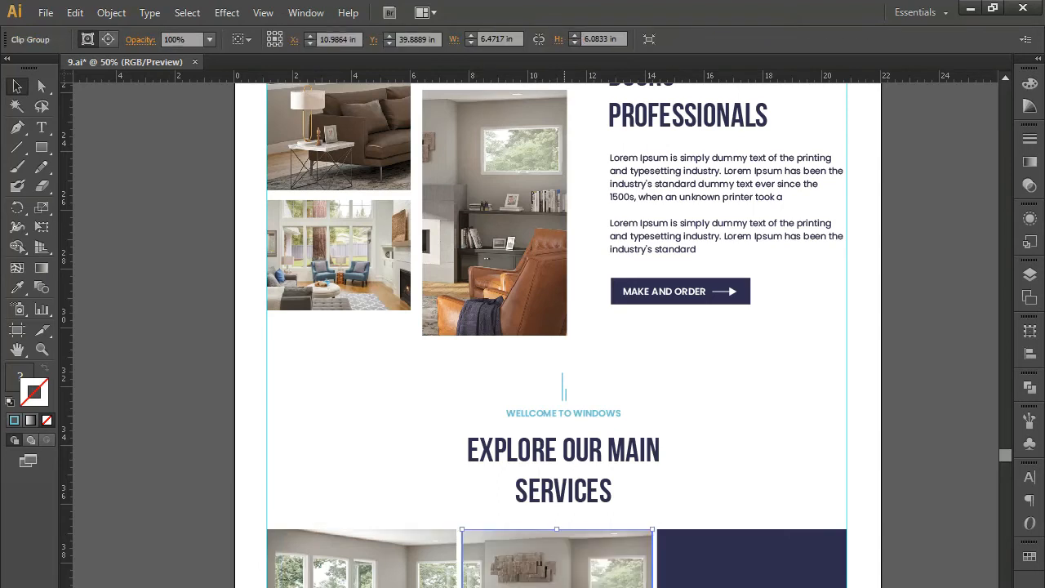
{"action": "left_click", "coordinate": [355, 495]}
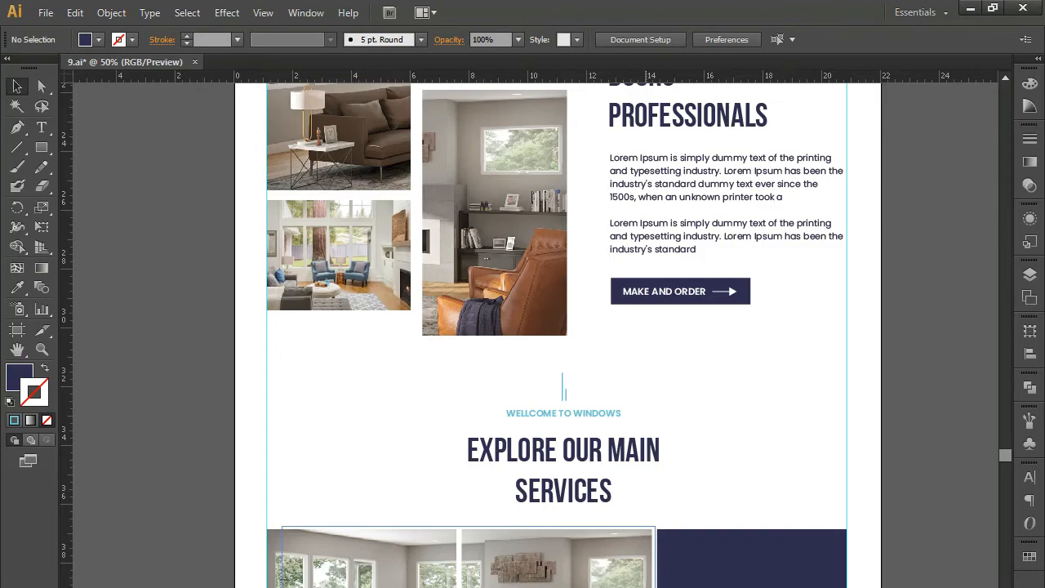
- Copy the rustic wood-beamed bedroom photo from beside the artboard and place it behind the third upper rectangle
{"action": "key", "text": "ctrl+minus"}
{"action": "key", "text": "ctrl+minus"}
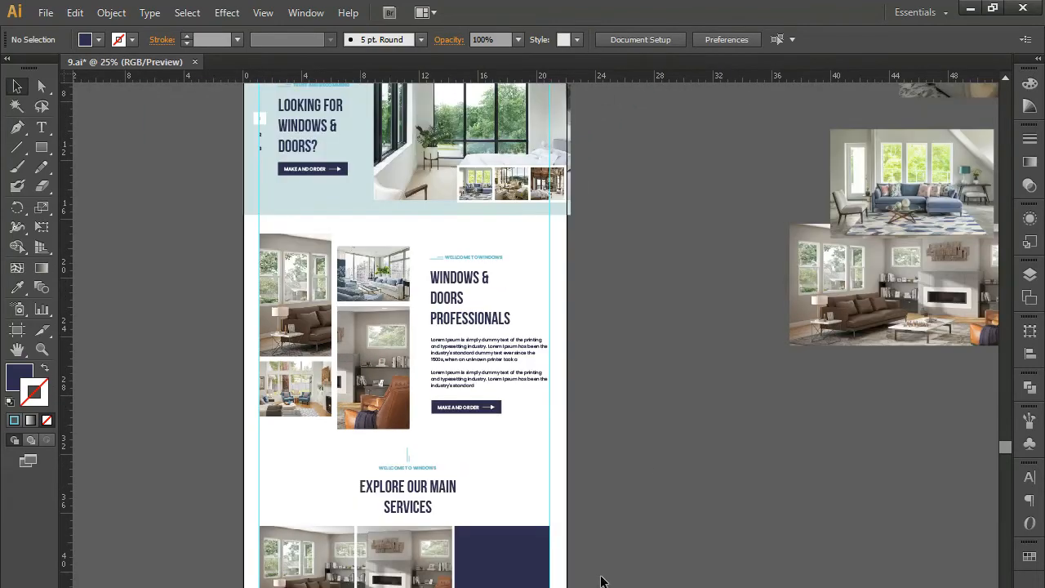
{"action": "left_click_drag", "start_coordinate": [667, 400], "coordinate": [520, 574]}
{"action": "left_click_drag", "start_coordinate": [836, 233], "coordinate": [796, 420]}
{"action": "scroll", "coordinate": [797, 420], "scroll_direction": "up", "scroll_amount": 4}
{"action": "left_click", "coordinate": [676, 434]}
{"action": "left_click_drag", "start_coordinate": [659, 466], "coordinate": [469, 587]}
{"action": "left_click_drag", "start_coordinate": [437, 587], "coordinate": [527, 587]}
{"action": "left_click_drag", "start_coordinate": [540, 587], "coordinate": [582, 485]}
{"action": "key", "text": "ctrl+plus"}
{"action": "key", "text": "ctrl+plus"}
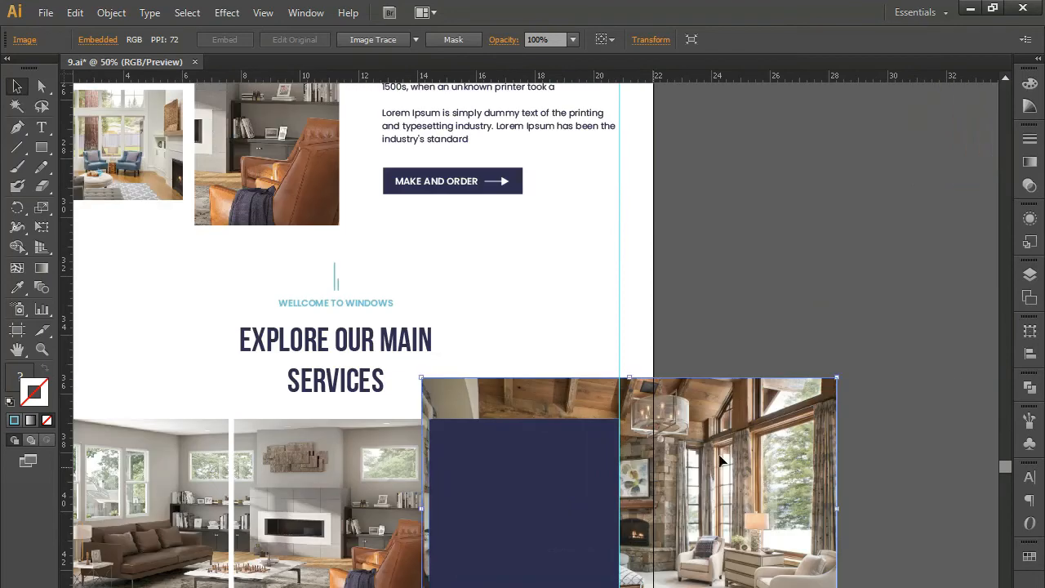
- Scale the bedroom photo down to the rectangle's height and clip it inside the third upper rectangle
{"action": "left_click_drag", "start_coordinate": [835, 380], "coordinate": [809, 414]}
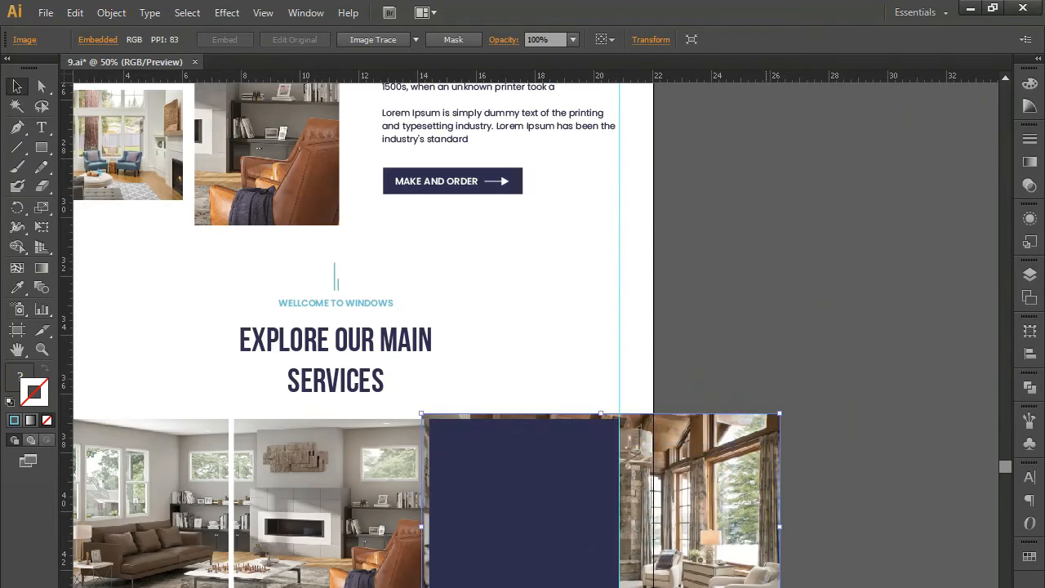
{"action": "left_click_drag", "start_coordinate": [781, 587], "coordinate": [722, 587]}
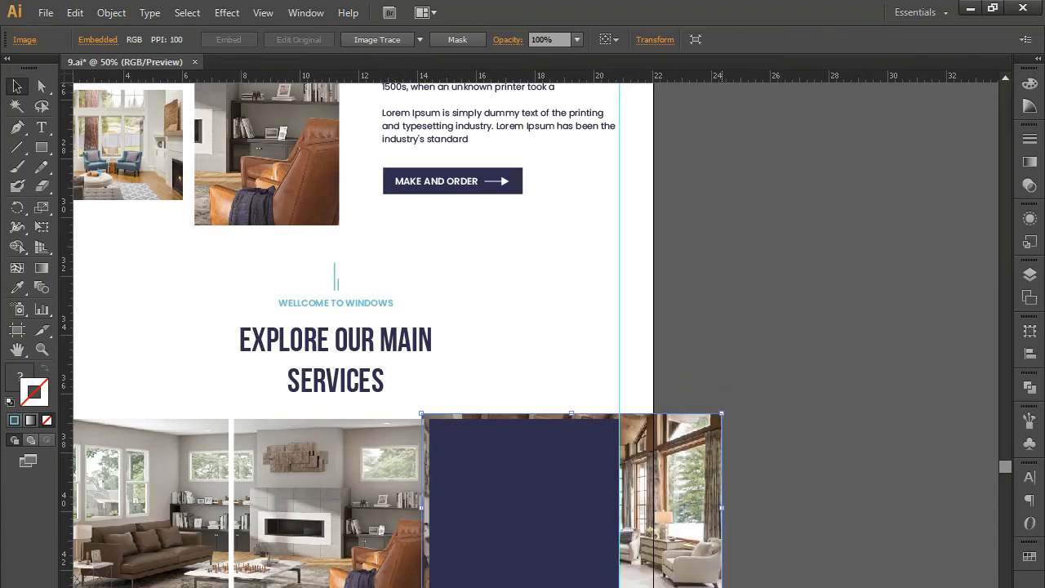
{"action": "left_click", "coordinate": [544, 487], "text": "shift"}
{"action": "right_click", "coordinate": [543, 483]}
{"action": "left_click", "coordinate": [592, 576]}
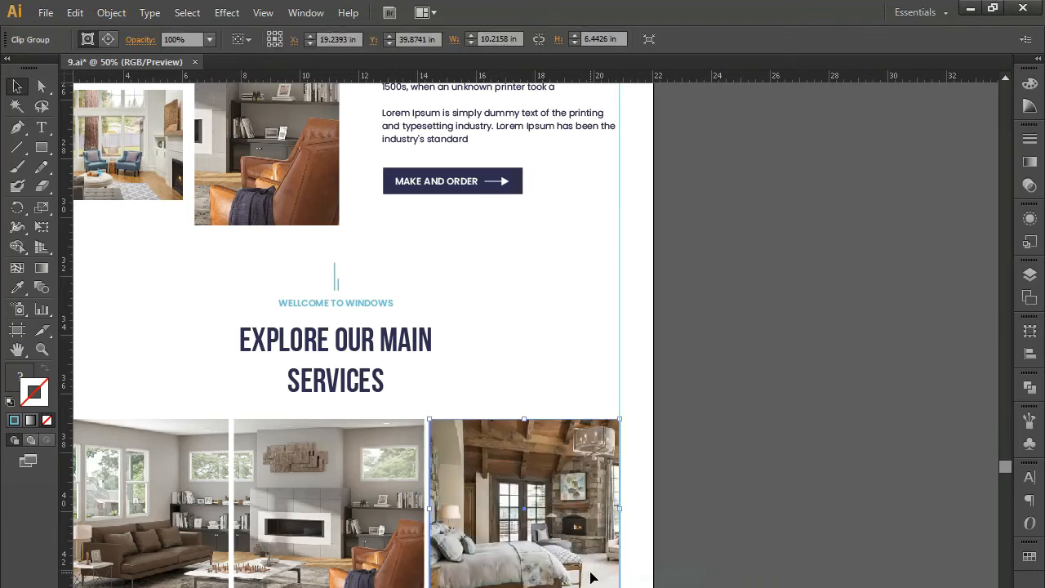
{"action": "left_click", "coordinate": [580, 351]}
- Recolour the three lower card rectangles with the light grey fill d7d8dd
{"action": "left_click_drag", "start_coordinate": [472, 404], "coordinate": [683, 455]}
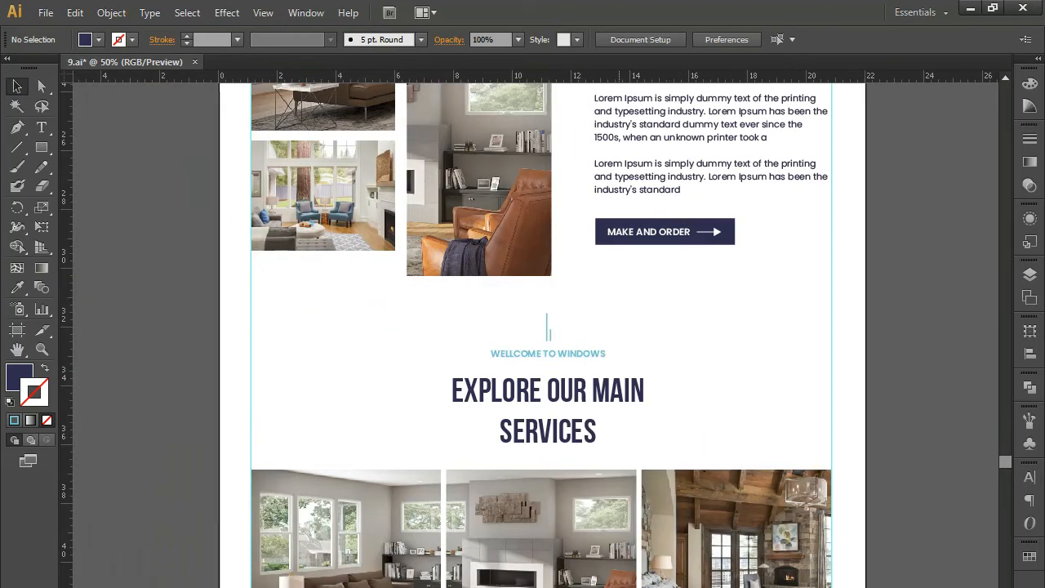
{"action": "left_click", "coordinate": [619, 239]}
{"action": "double_click", "coordinate": [14, 375]}
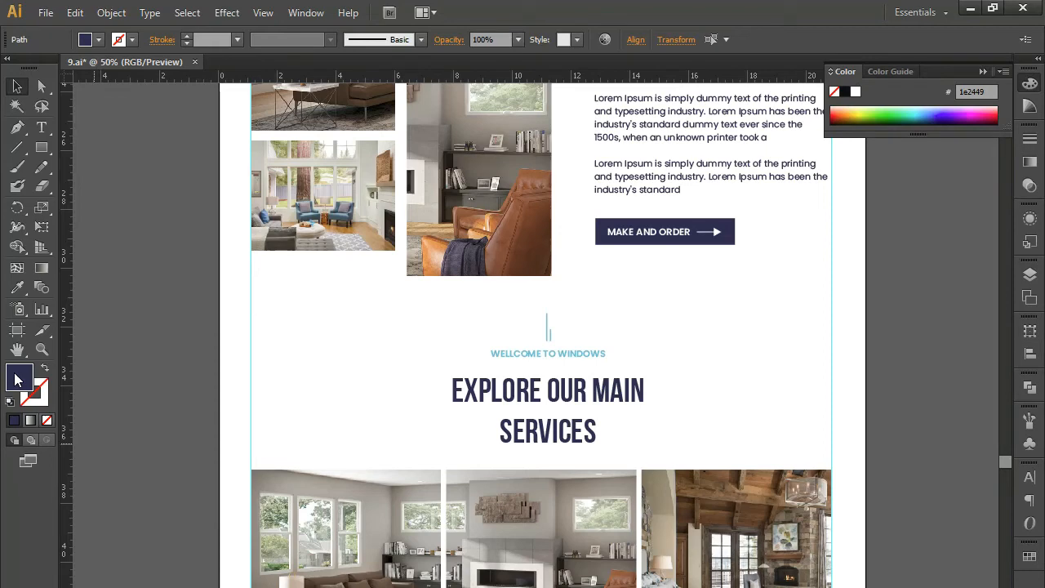
{"action": "left_click", "coordinate": [306, 520]}
{"action": "left_click_drag", "start_coordinate": [305, 520], "coordinate": [311, 451]}
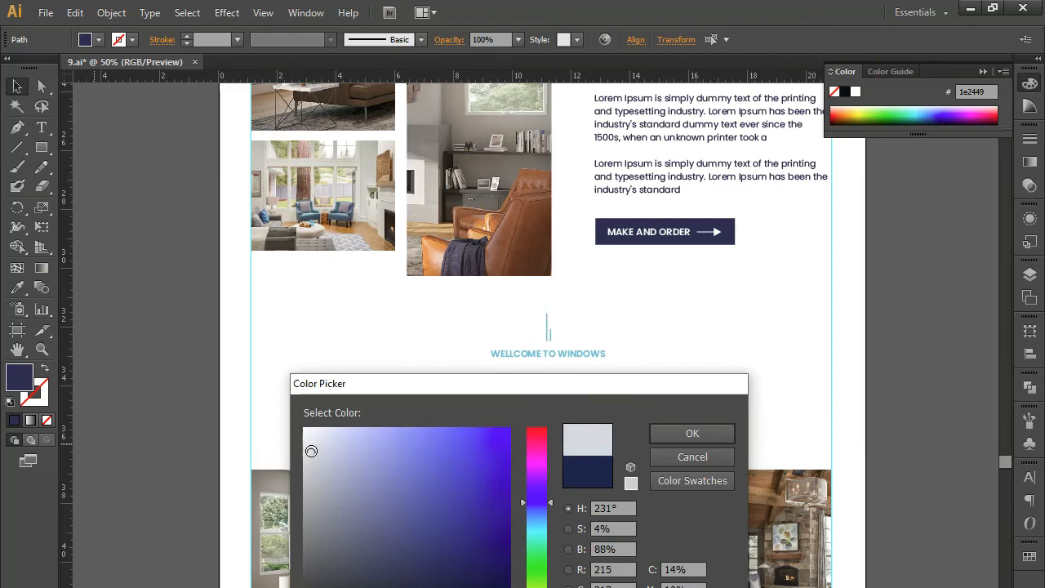
{"action": "left_click", "coordinate": [664, 432]}
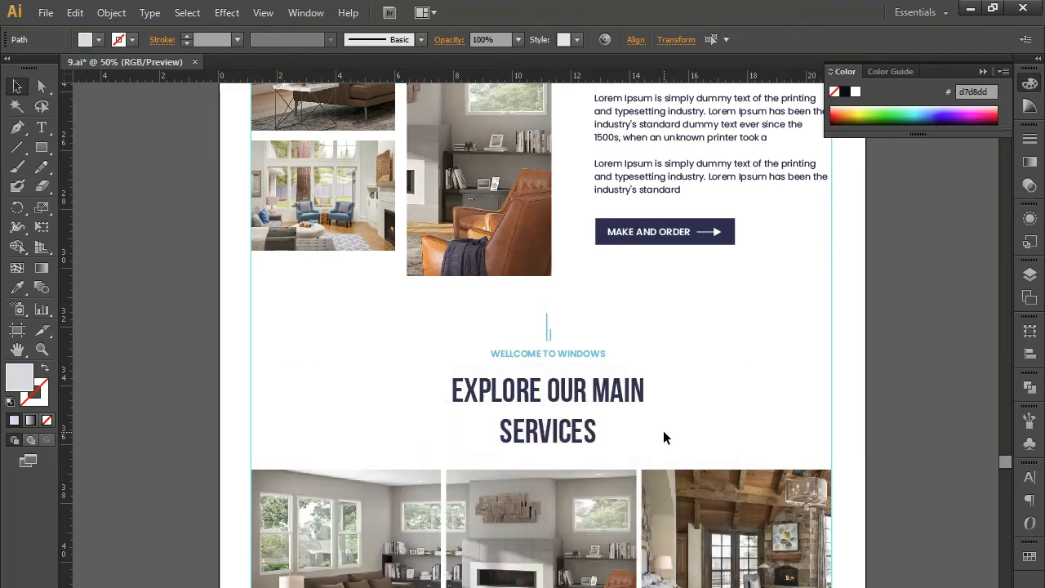
{"action": "left_click", "coordinate": [723, 369]}
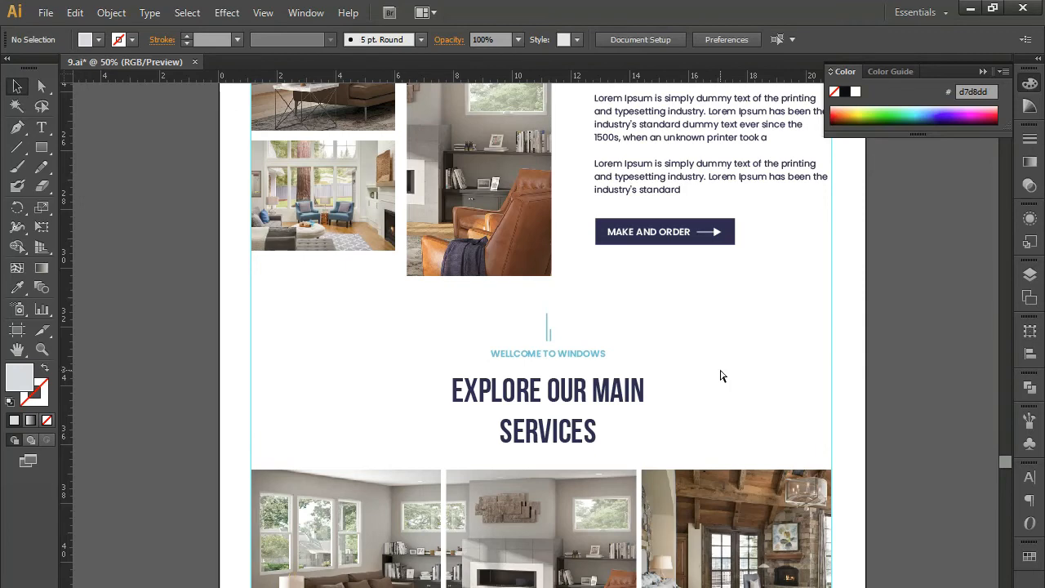
- Place a copy of the "Explore our main services" heading on the first light grey card
{"action": "key", "text": "ctrl+minus"}
{"action": "left_click_drag", "start_coordinate": [713, 336], "coordinate": [710, 435]}
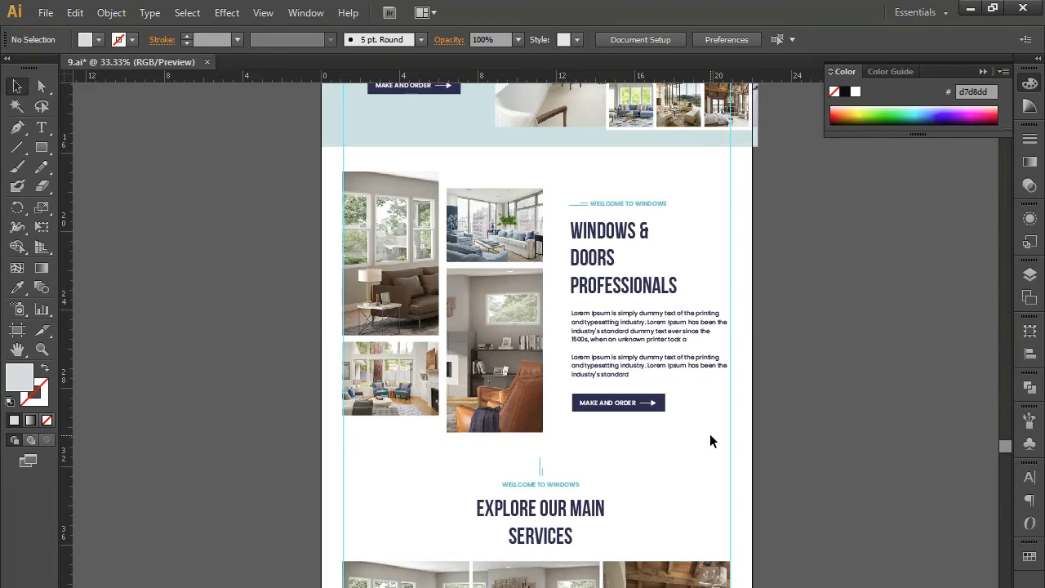
{"action": "left_click_drag", "start_coordinate": [518, 553], "coordinate": [550, 439]}
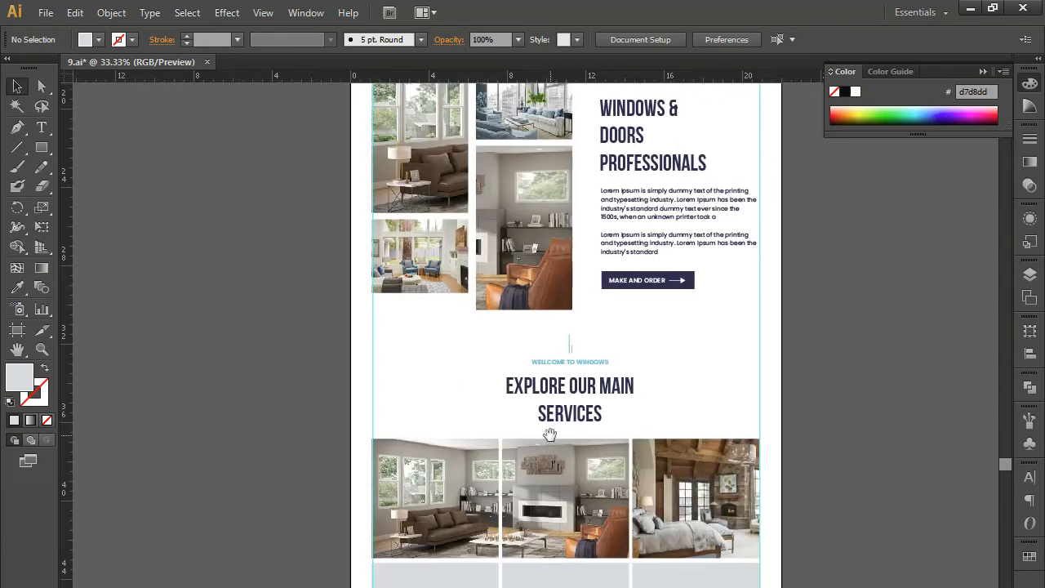
{"action": "key", "text": "ctrl+plus"}
{"action": "left_click", "coordinate": [563, 373]}
{"action": "left_click_drag", "start_coordinate": [540, 341], "coordinate": [369, 535]}
{"action": "key", "text": "ctrl+plus"}
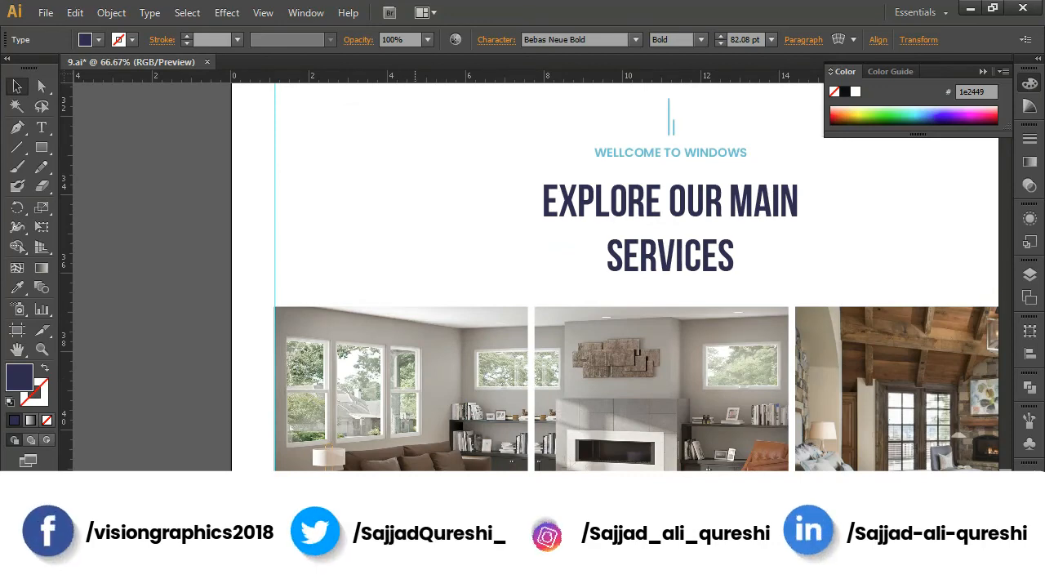
- Set the copied heading's font size to 48 pt and its leading to Auto
{"action": "left_click", "coordinate": [749, 39]}
{"action": "scroll", "coordinate": [750, 39], "scroll_direction": "down", "scroll_amount": 20}
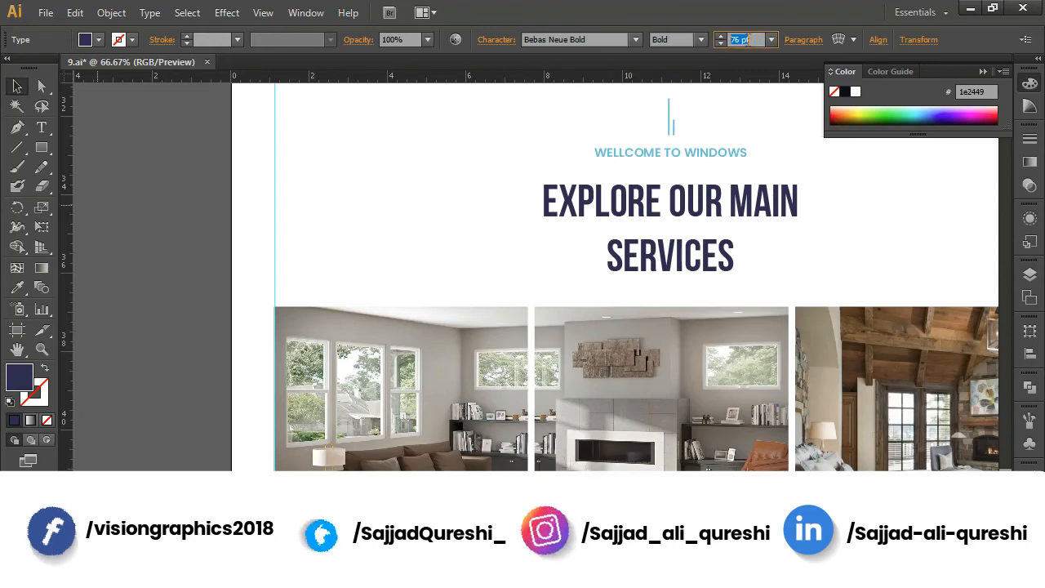
{"action": "scroll", "coordinate": [750, 39], "scroll_direction": "down", "scroll_amount": 10}
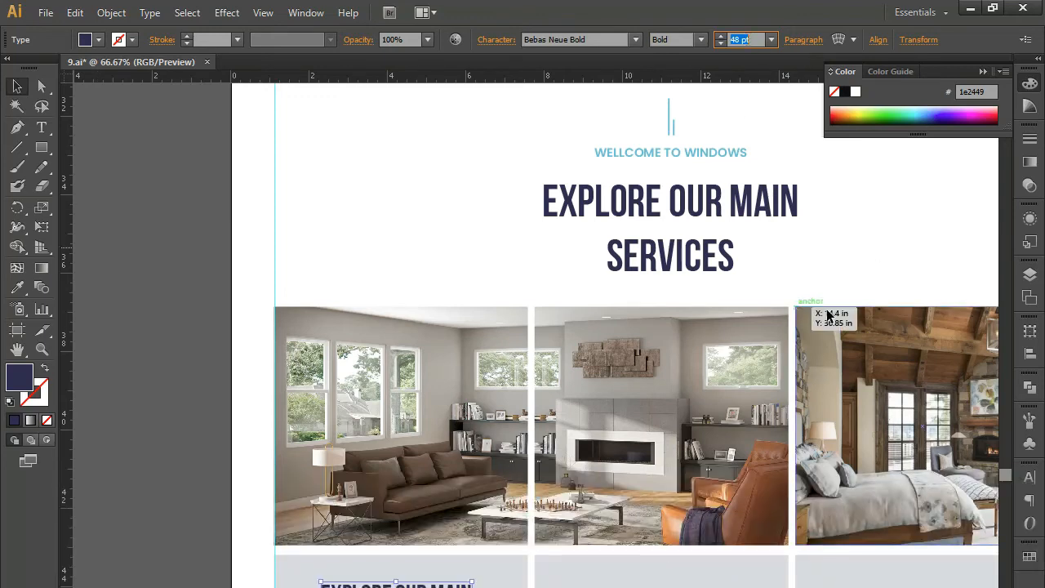
{"action": "left_click", "coordinate": [1032, 480]}
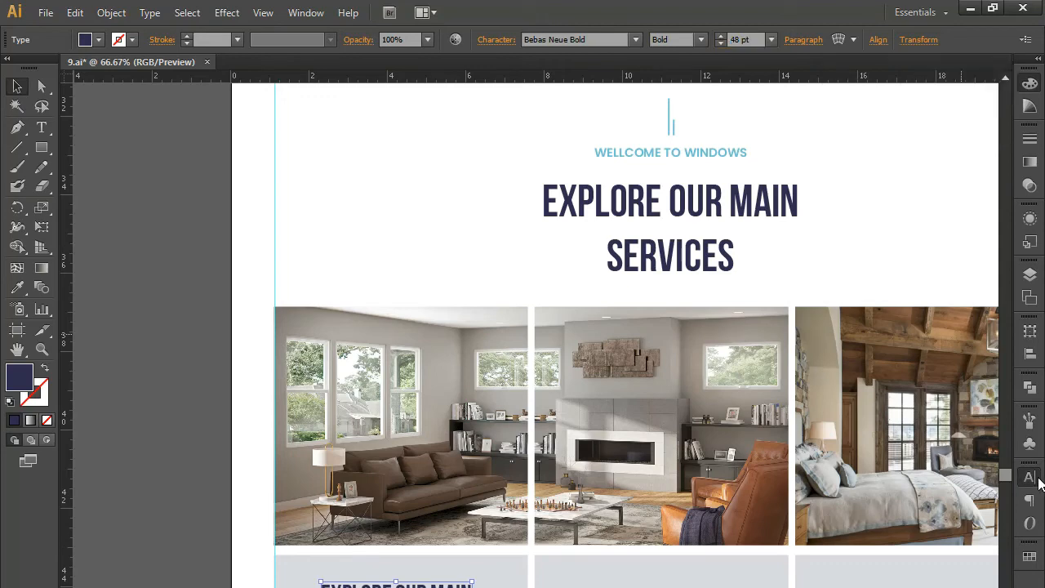
{"action": "left_click", "coordinate": [1000, 534]}
{"action": "left_click", "coordinate": [968, 243]}
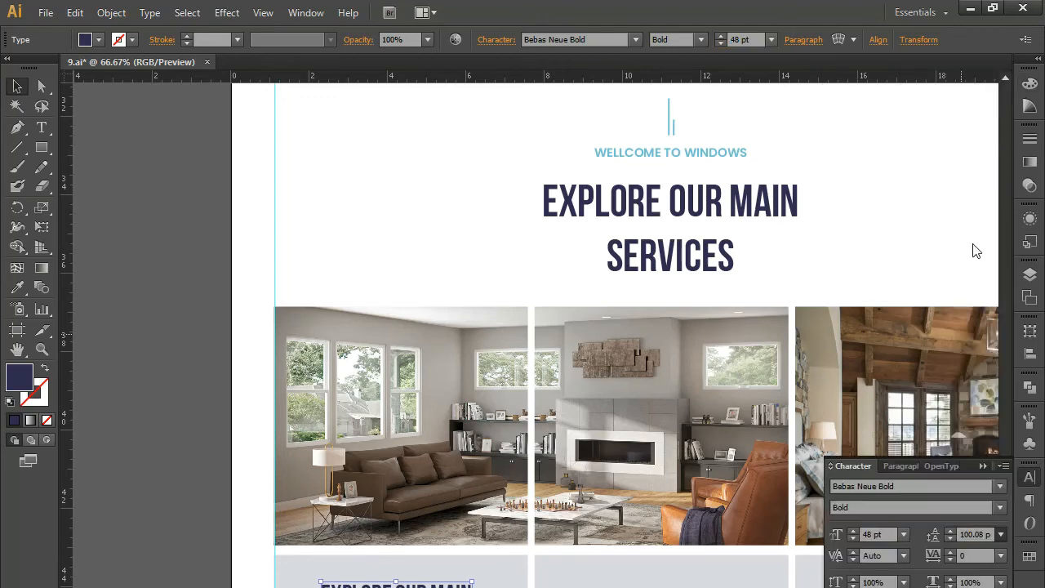
- Replace the copied heading's first line with "WINDOWS SERVICES" and reduce the font size of the text below it
{"action": "left_click_drag", "start_coordinate": [321, 585], "coordinate": [486, 584]}
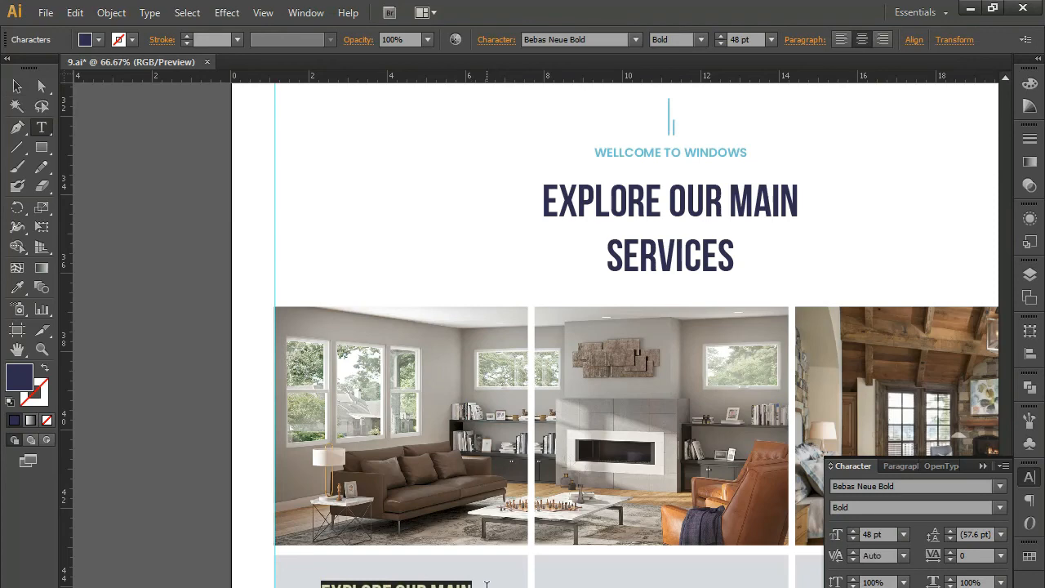
{"action": "type", "text": "WINDO"}
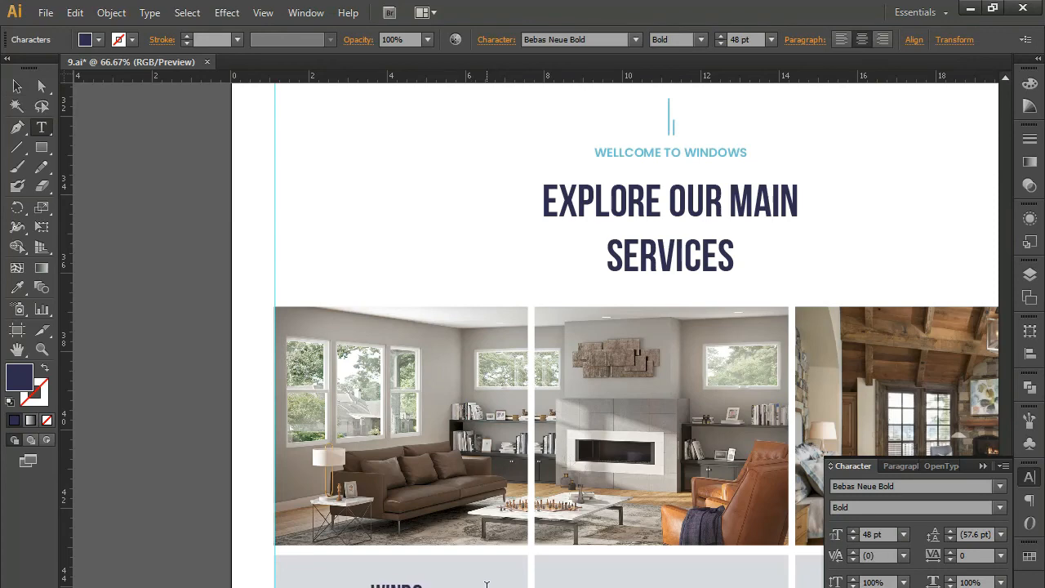
{"action": "type", "text": "WS SERVICES"}
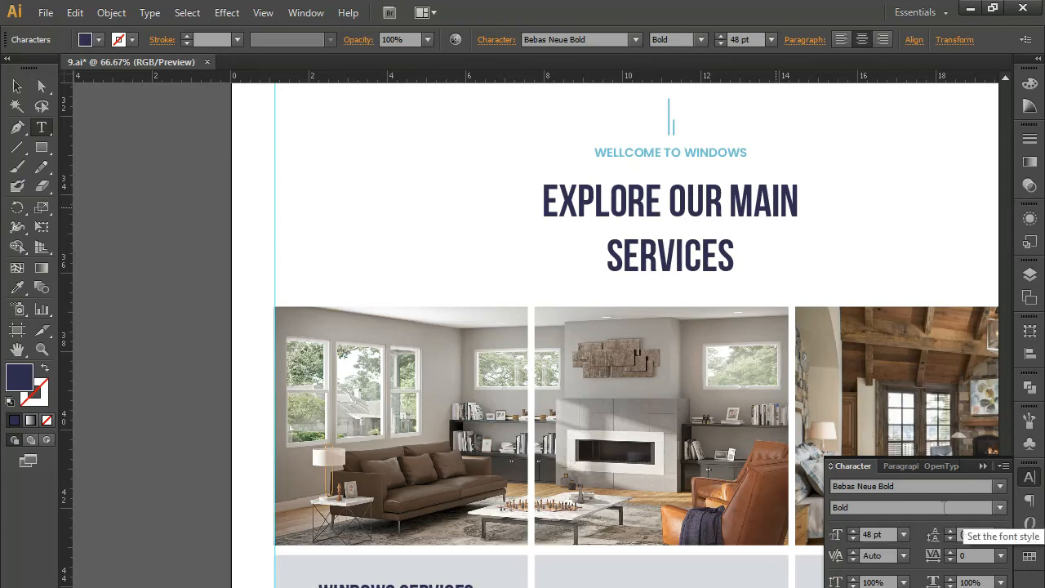
{"action": "scroll", "coordinate": [870, 536], "scroll_direction": "down", "scroll_amount": 6}
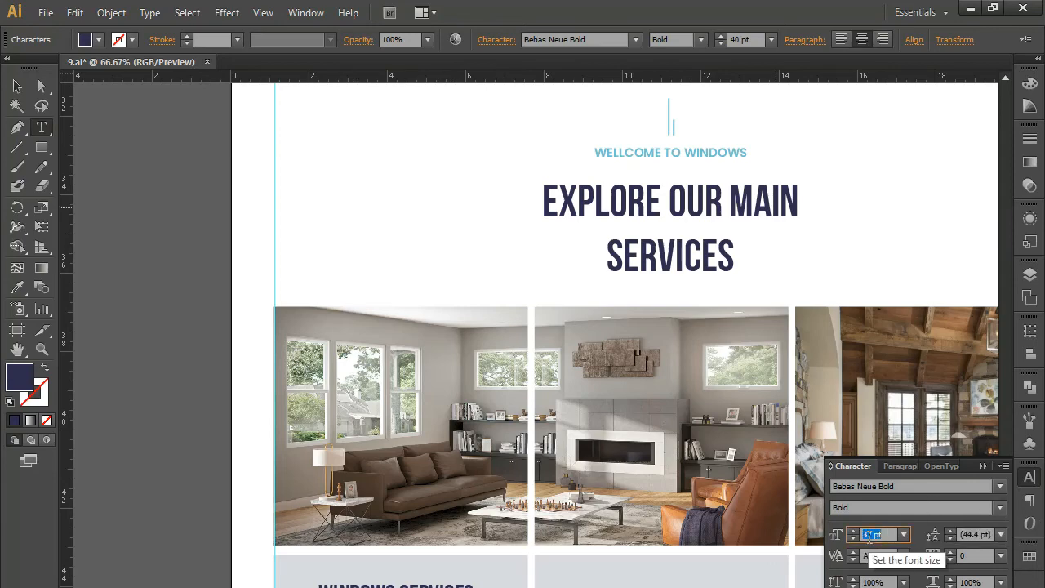
{"action": "left_click", "coordinate": [18, 88]}
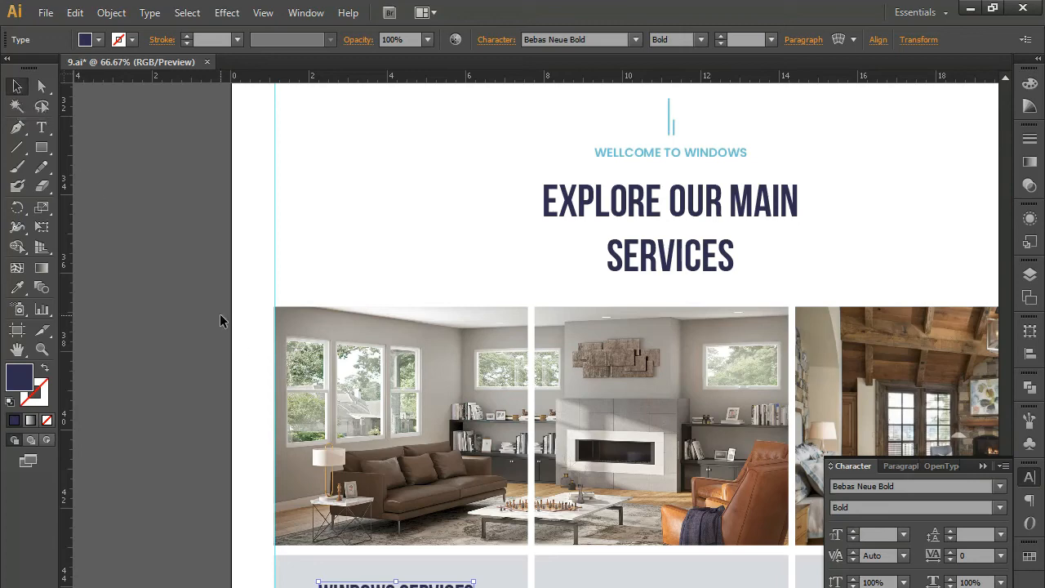
- Centre the "WINDOWS SERVICES" caption horizontally on the first light grey card, then deselect both
{"action": "left_click_drag", "start_coordinate": [251, 587], "coordinate": [499, 587]}
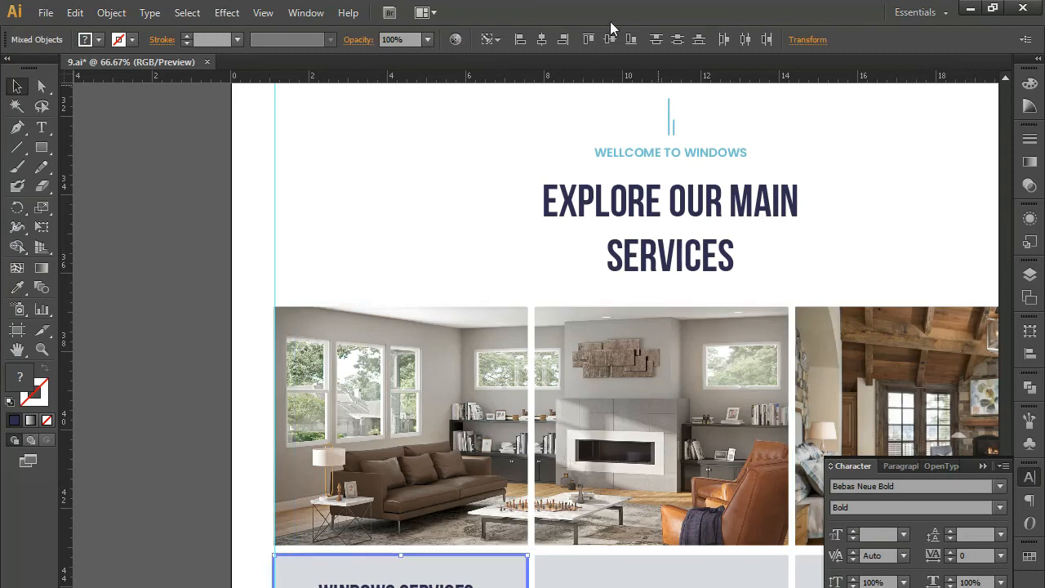
{"action": "left_click", "coordinate": [540, 39]}
{"action": "left_click", "coordinate": [400, 586]}
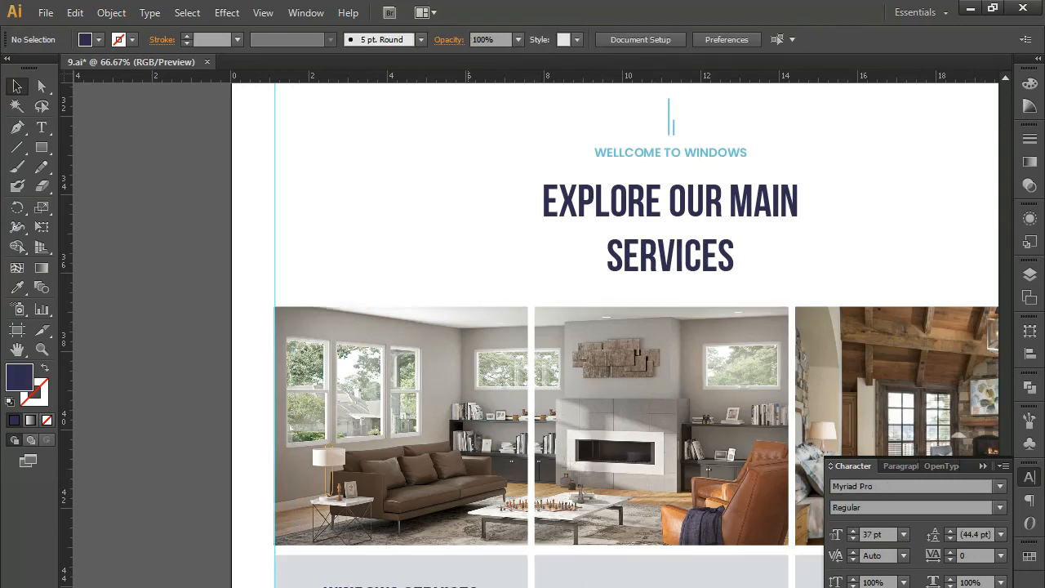
- Place a copy of the "WINDOWS SERVICES" caption on the second light grey card and centre it horizontally on that card
{"action": "scroll", "coordinate": [373, 560], "scroll_direction": "down", "scroll_amount": 2}
{"action": "scroll", "coordinate": [374, 560], "scroll_direction": "right", "scroll_amount": 4}
{"action": "left_click_drag", "start_coordinate": [318, 539], "coordinate": [507, 544]}
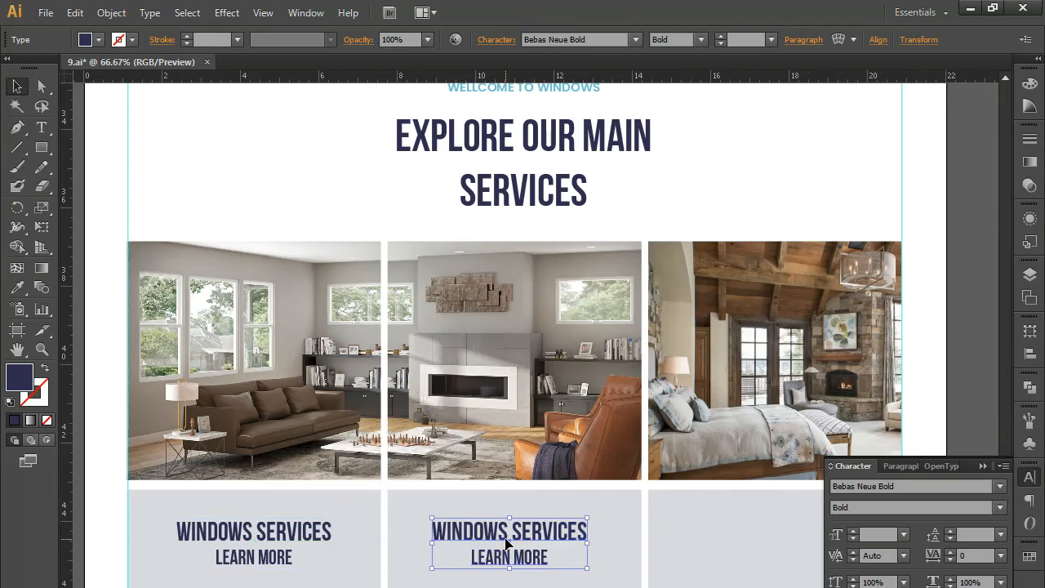
{"action": "left_click", "coordinate": [571, 500], "text": "shift"}
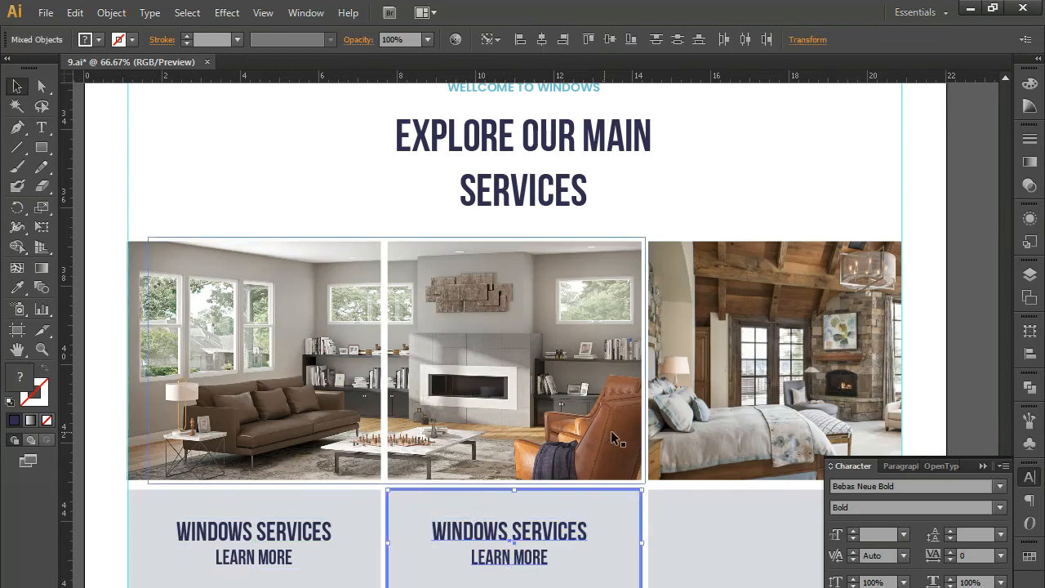
{"action": "left_click", "coordinate": [542, 40]}
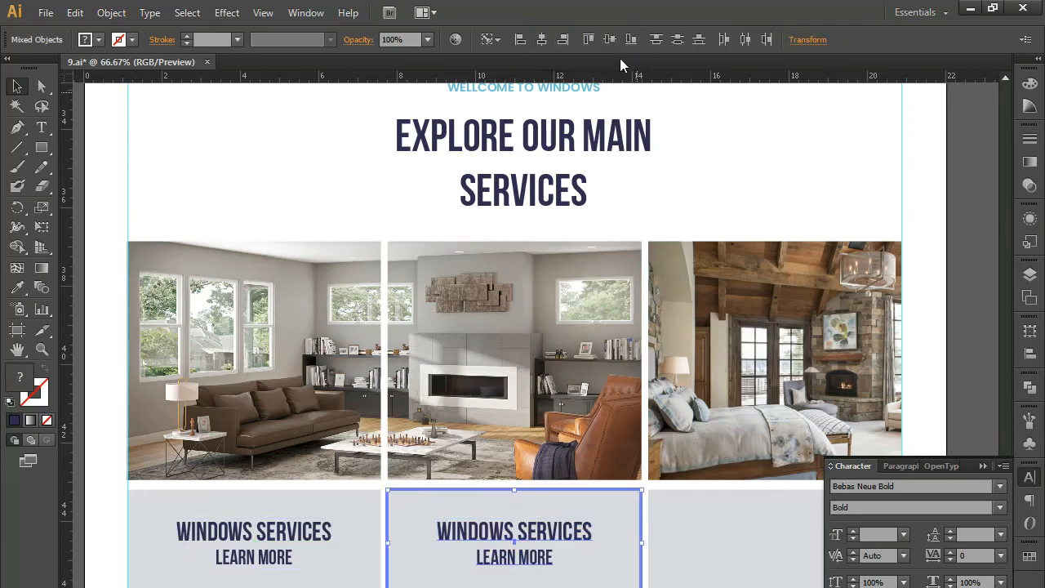
{"action": "left_click", "coordinate": [554, 586]}
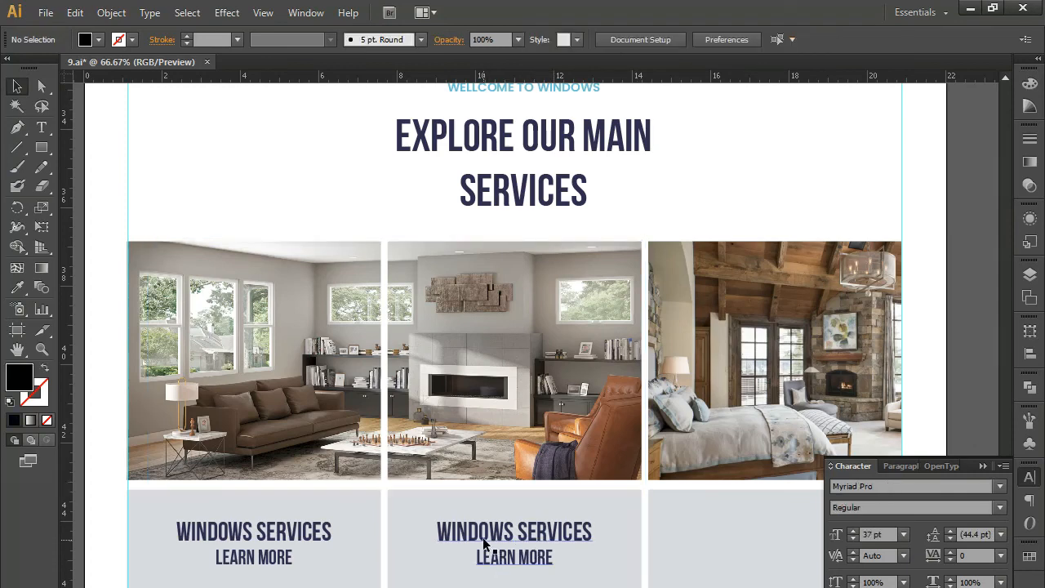
- Replace the first line of the second card's caption with "PROJECTS"
{"action": "double_click", "coordinate": [439, 533]}
{"action": "left_click_drag", "start_coordinate": [438, 532], "coordinate": [592, 520]}
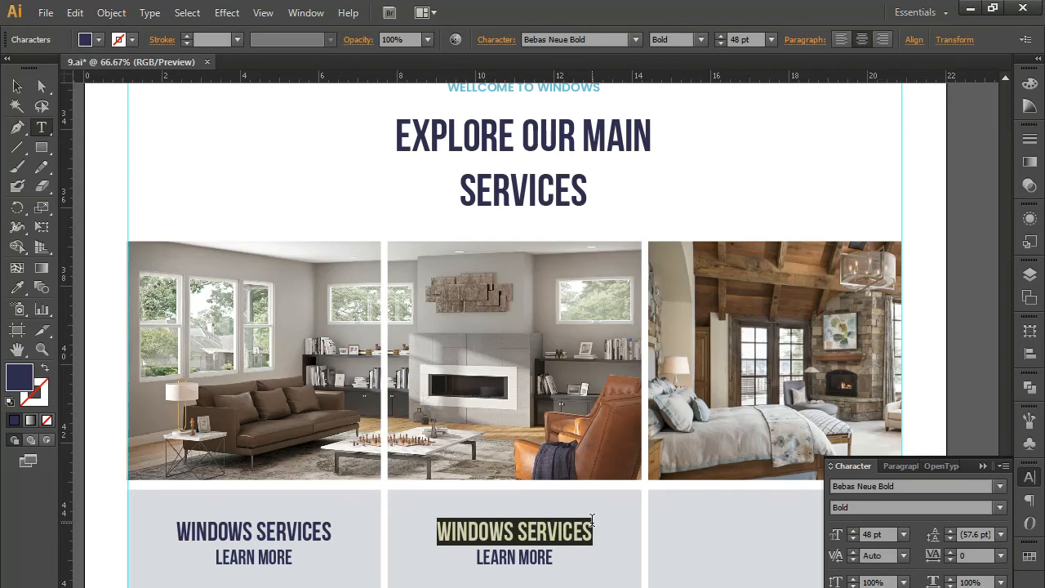
{"action": "type", "text": "PROJECTS"}
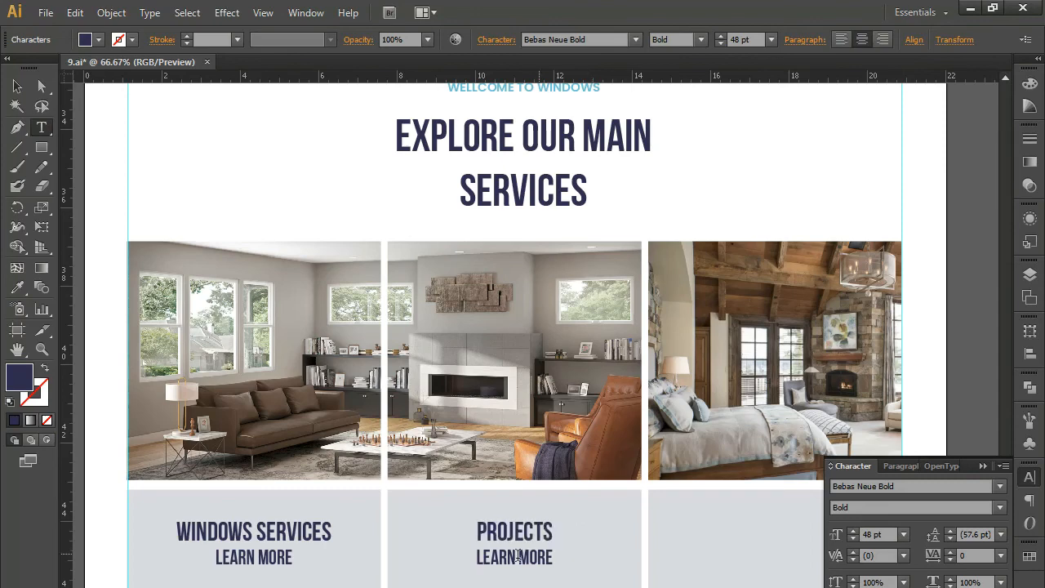
- Set the font size of the "LEARN MORE" line on the second card to 28 pt
{"action": "left_click_drag", "start_coordinate": [476, 557], "coordinate": [570, 550]}
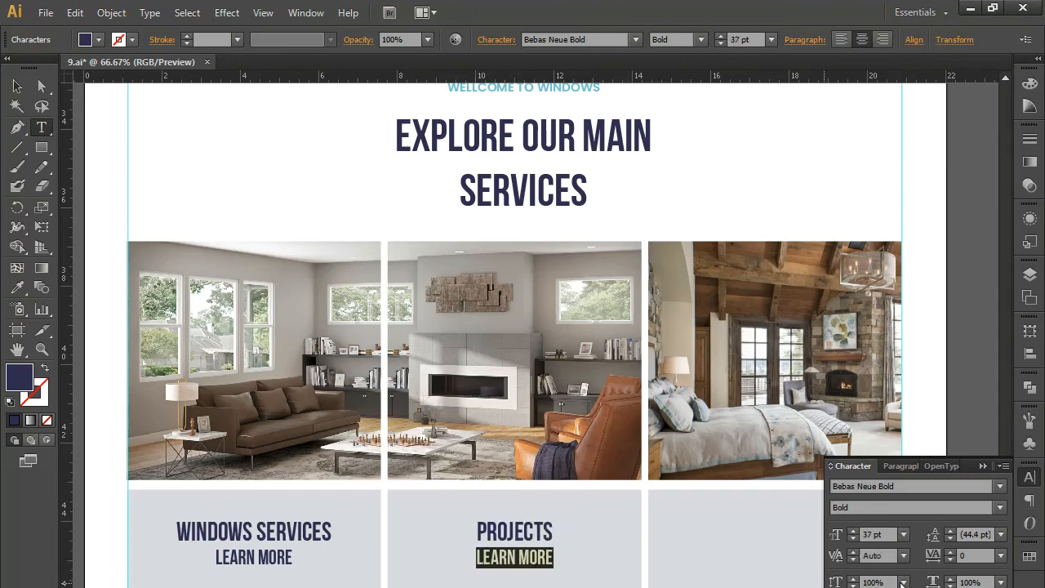
{"action": "scroll", "coordinate": [865, 534], "scroll_direction": "down", "scroll_amount": 5}
{"action": "scroll", "coordinate": [868, 534], "scroll_direction": "down", "scroll_amount": 3}
{"action": "scroll", "coordinate": [871, 534], "scroll_direction": "down", "scroll_amount": 1}
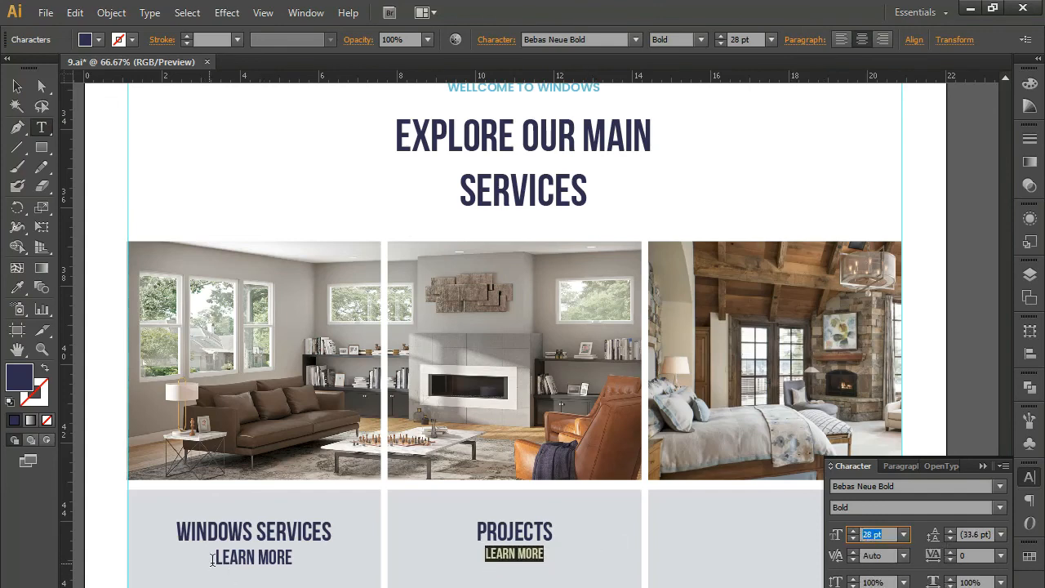
{"action": "left_click", "coordinate": [292, 531]}
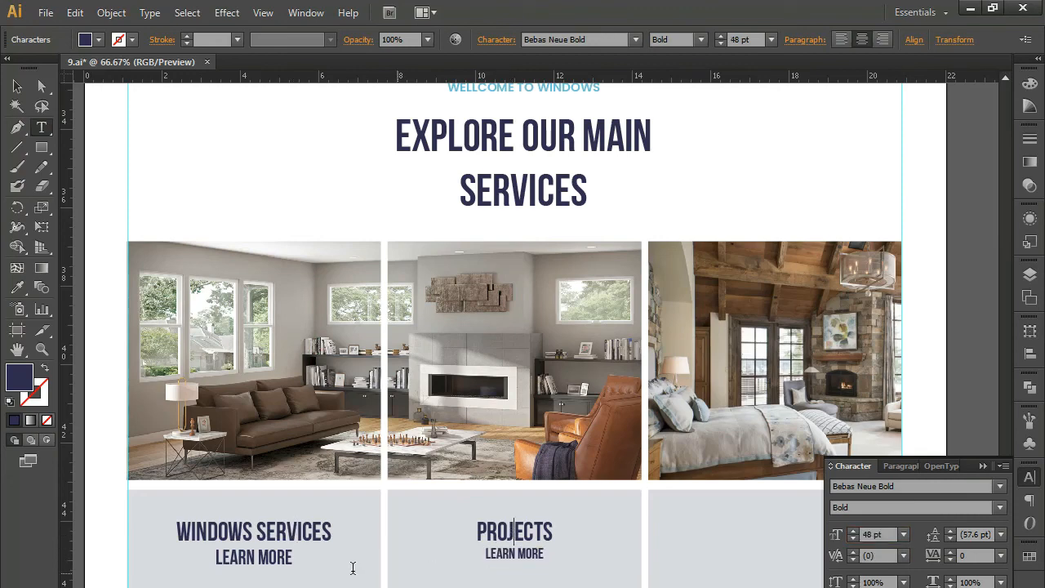
- Match the first card's "LEARN MORE" line to the second card's smaller text style with the Eyedropper
{"action": "left_click_drag", "start_coordinate": [215, 558], "coordinate": [309, 557]}
{"action": "left_click", "coordinate": [18, 288]}
{"action": "left_click", "coordinate": [537, 553]}
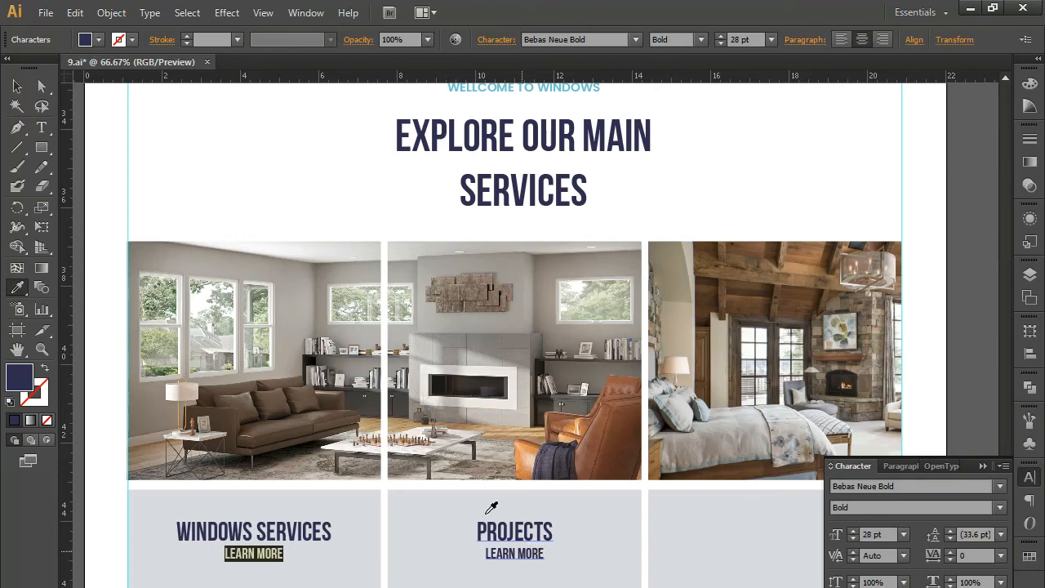
{"action": "left_click", "coordinate": [17, 88]}
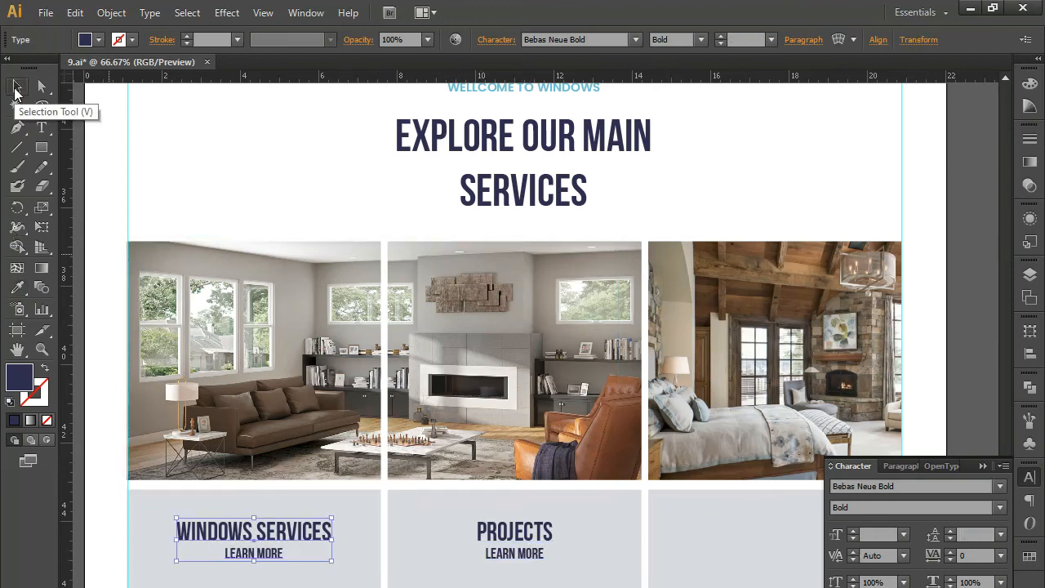
- Place a copy of the "PROJECTS" caption on the third light grey card and change its first line to "DOORS SERVICES"
{"action": "left_click_drag", "start_coordinate": [497, 450], "coordinate": [314, 389]}
{"action": "left_click_drag", "start_coordinate": [341, 495], "coordinate": [599, 489]}
{"action": "double_click", "coordinate": [600, 477]}
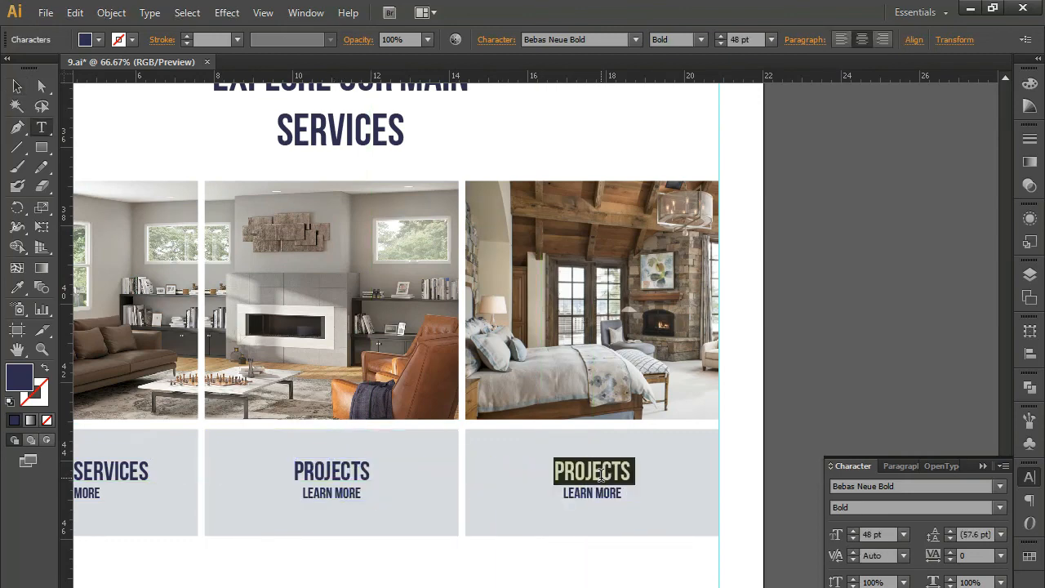
{"action": "left_click_drag", "start_coordinate": [557, 465], "coordinate": [630, 470]}
{"action": "type", "text": "DORR"}
{"action": "key", "text": "BackSpace"}
{"action": "key", "text": "BackSpace"}
{"action": "type", "text": "OORS SERVI"}
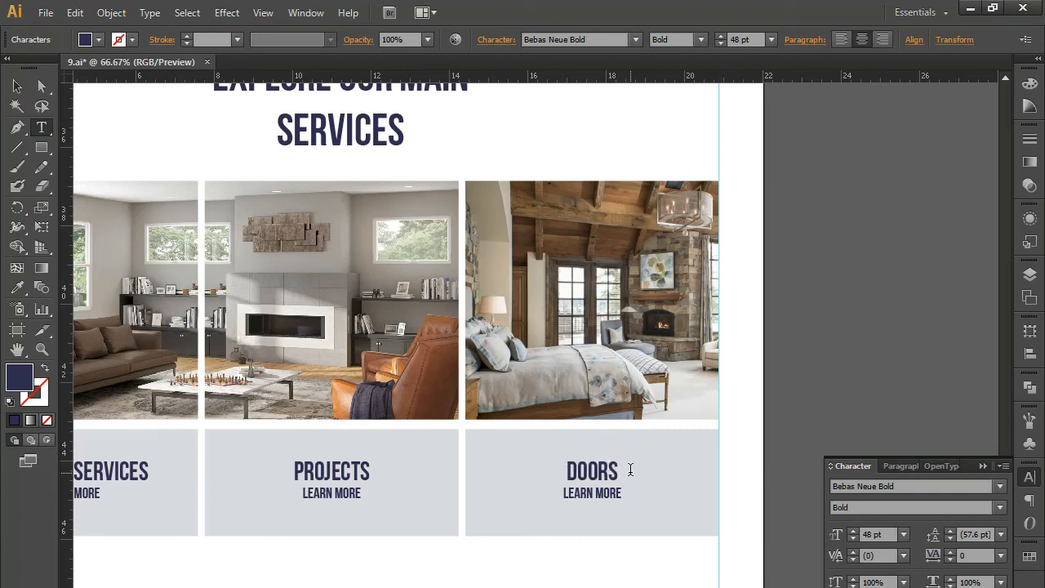
{"action": "type", "text": "C"}
{"action": "key", "text": "BackSpace"}
{"action": "type", "text": "VICE"}
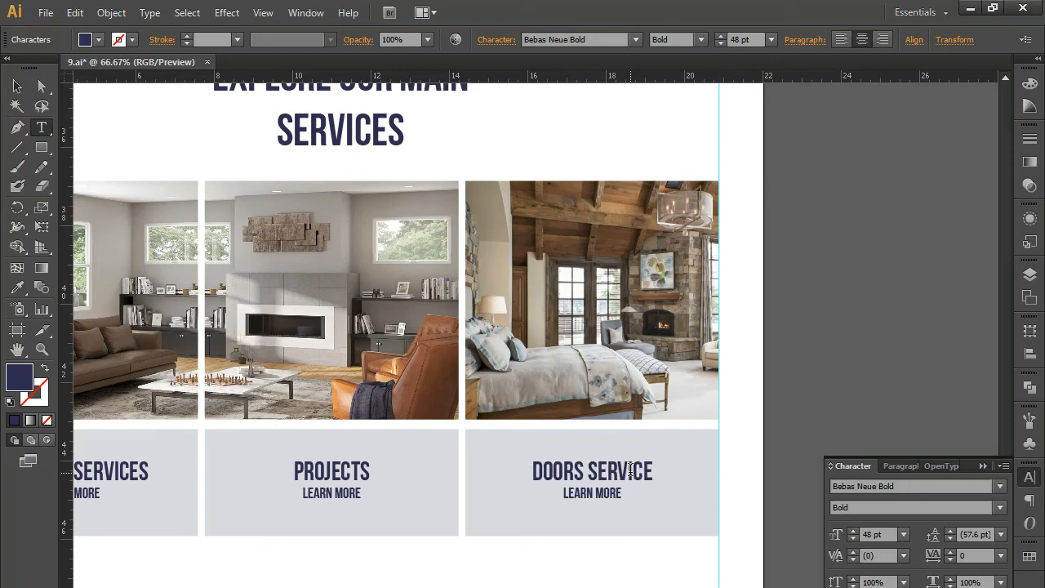
{"action": "type", "text": "S"}
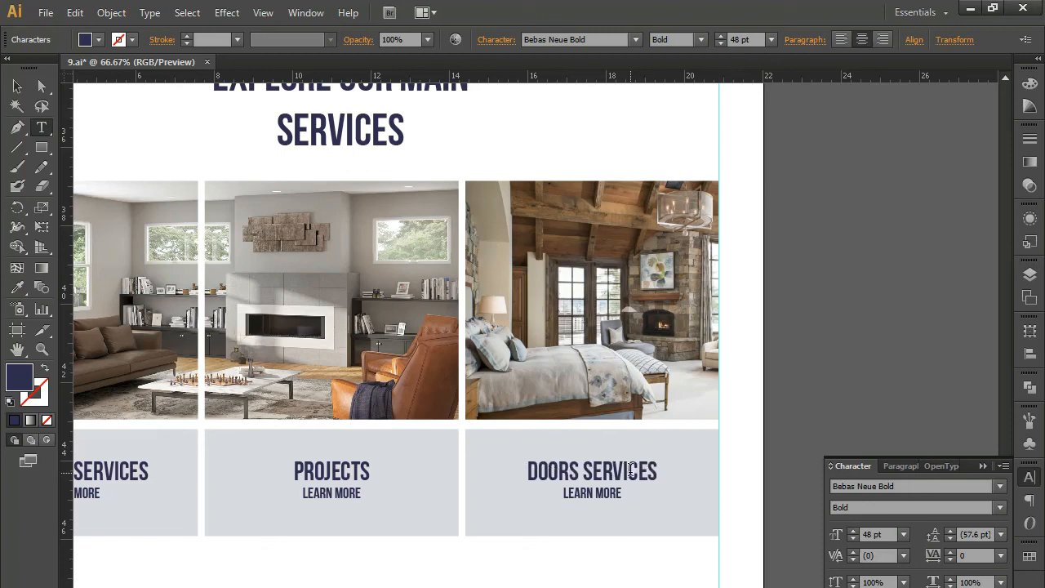
{"action": "left_click", "coordinate": [17, 86]}
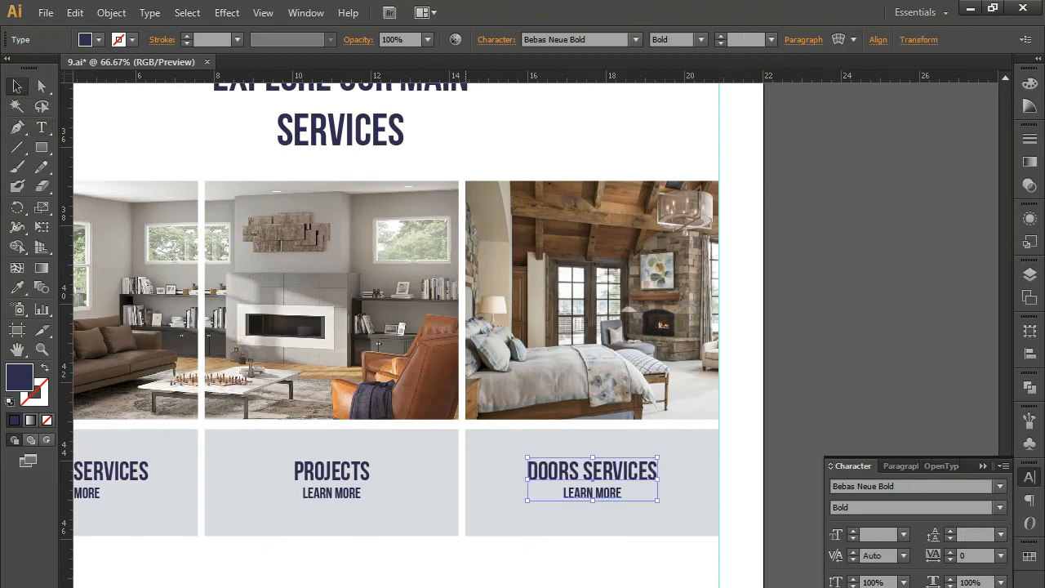
{"action": "key", "text": "ctrl+shift+a"}
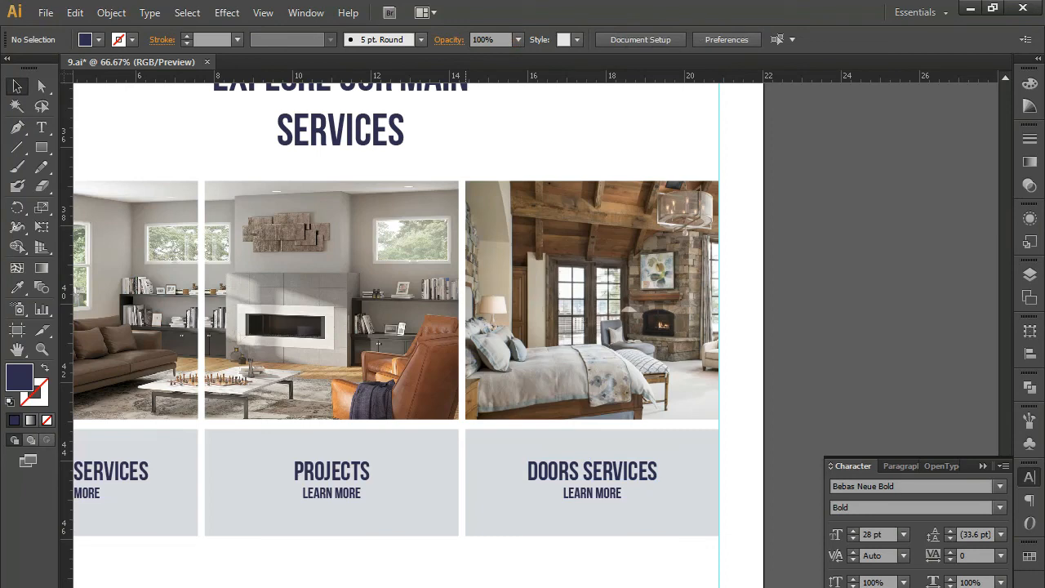
- Collapse the Character panel and look over the whole "Explore our main services" section
{"action": "left_click_drag", "start_coordinate": [427, 310], "coordinate": [602, 361]}
{"action": "left_click", "coordinate": [983, 466]}
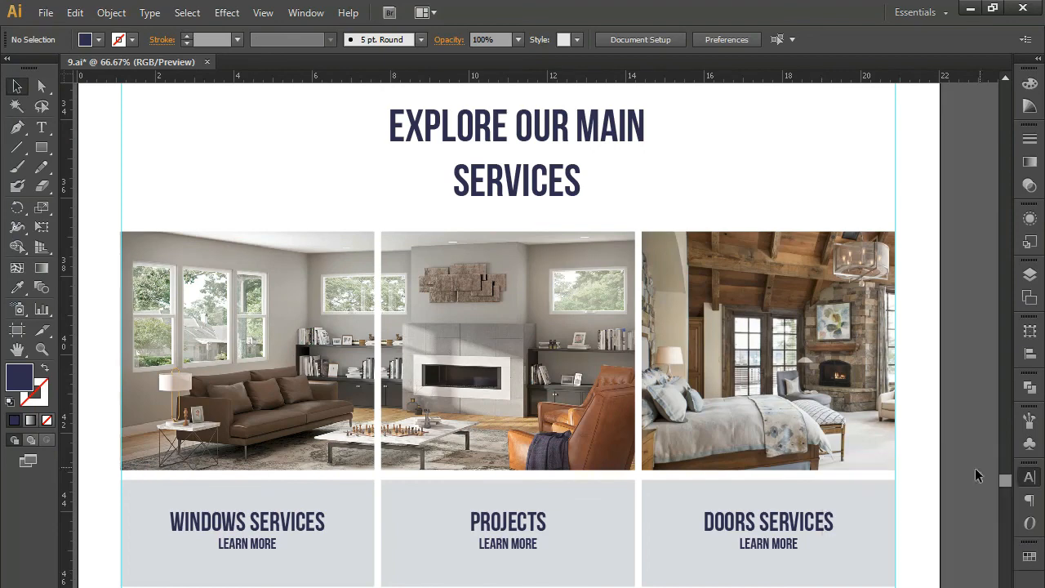
{"action": "left_click_drag", "start_coordinate": [741, 398], "coordinate": [744, 460]}
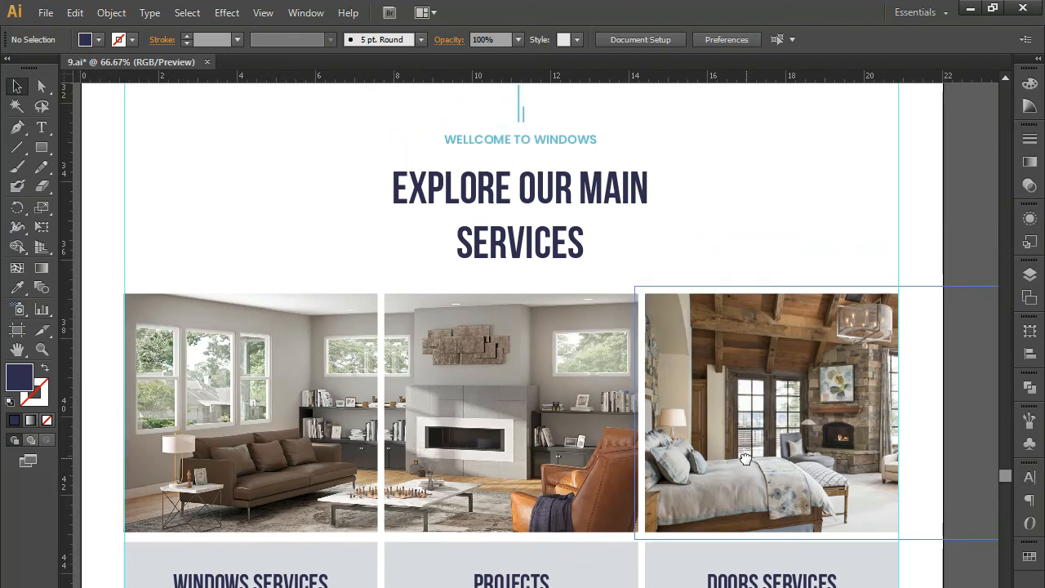